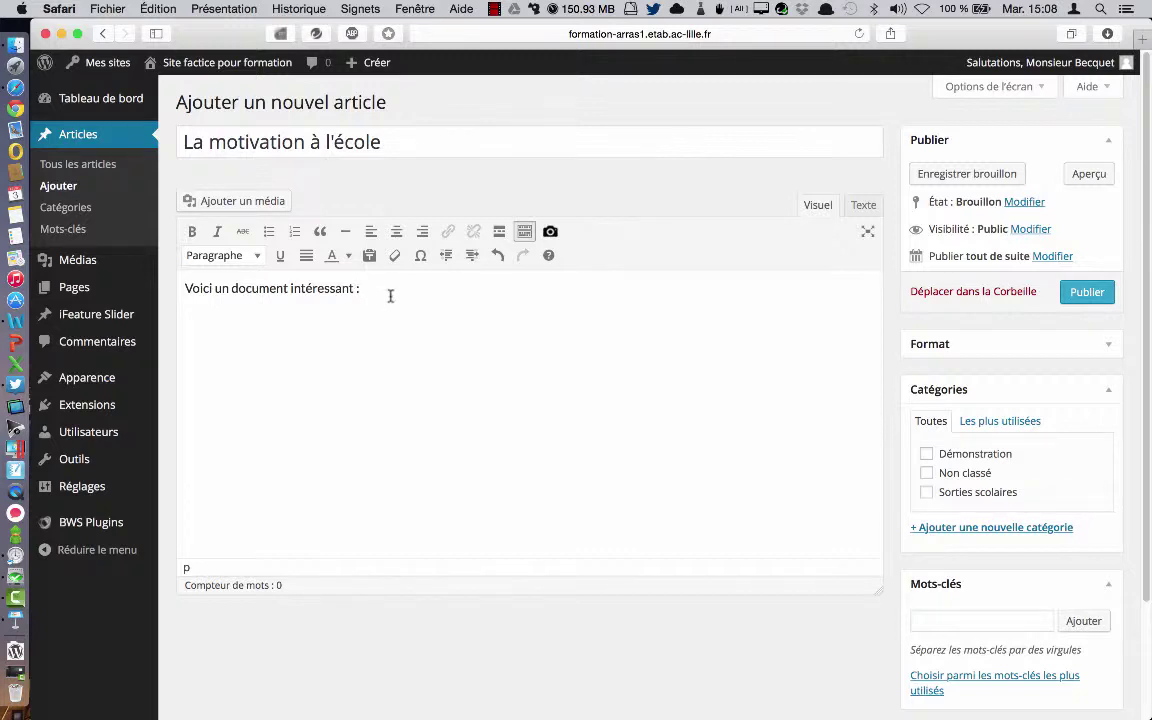
Step: Upload motivation.pdf to the media library and insert it as a media file link after the article's introductory text
left_click(245, 201)
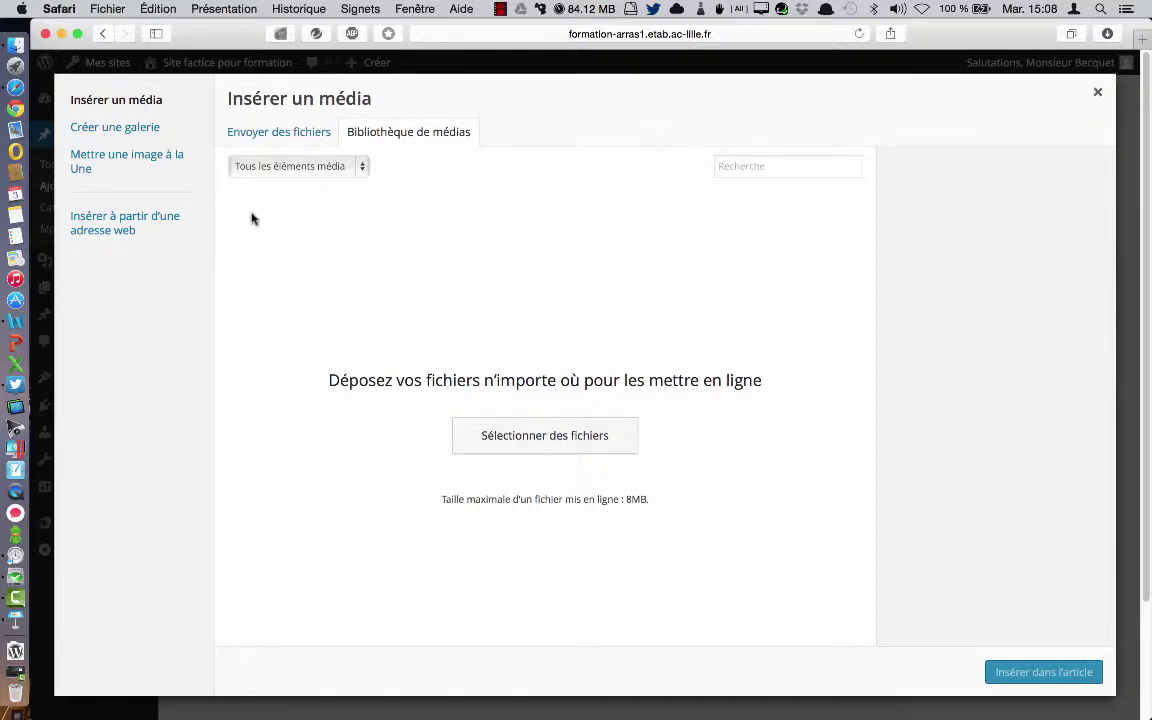
left_click(559, 448)
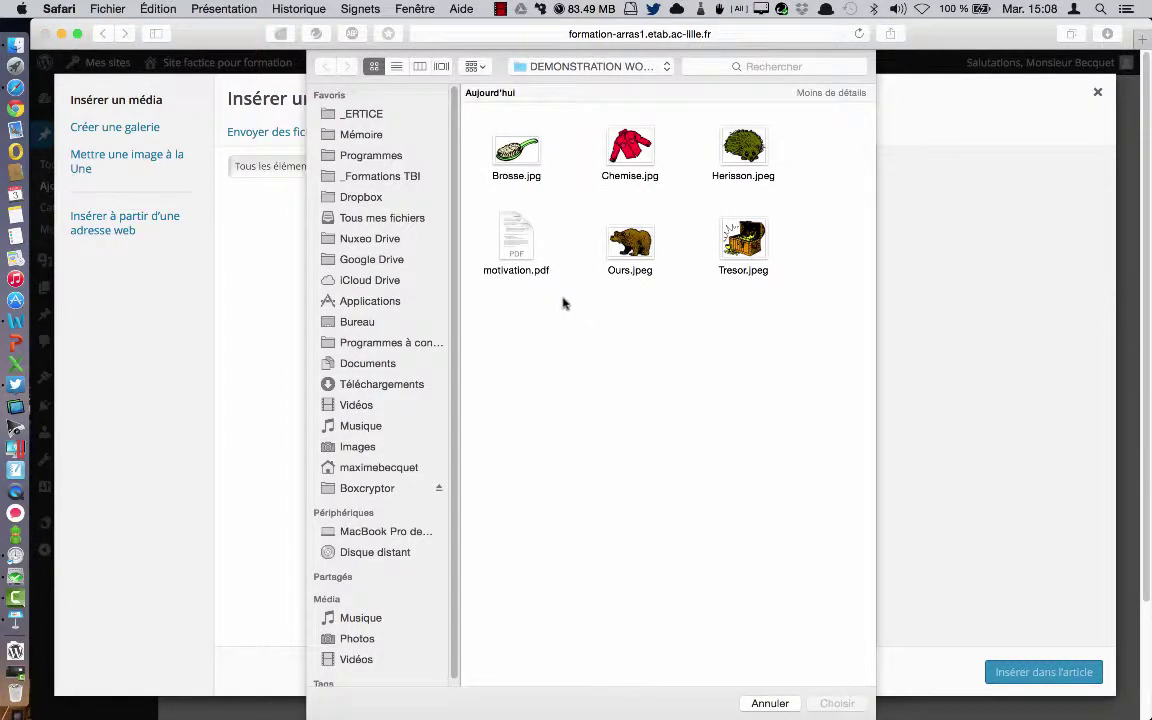
left_click(510, 236)
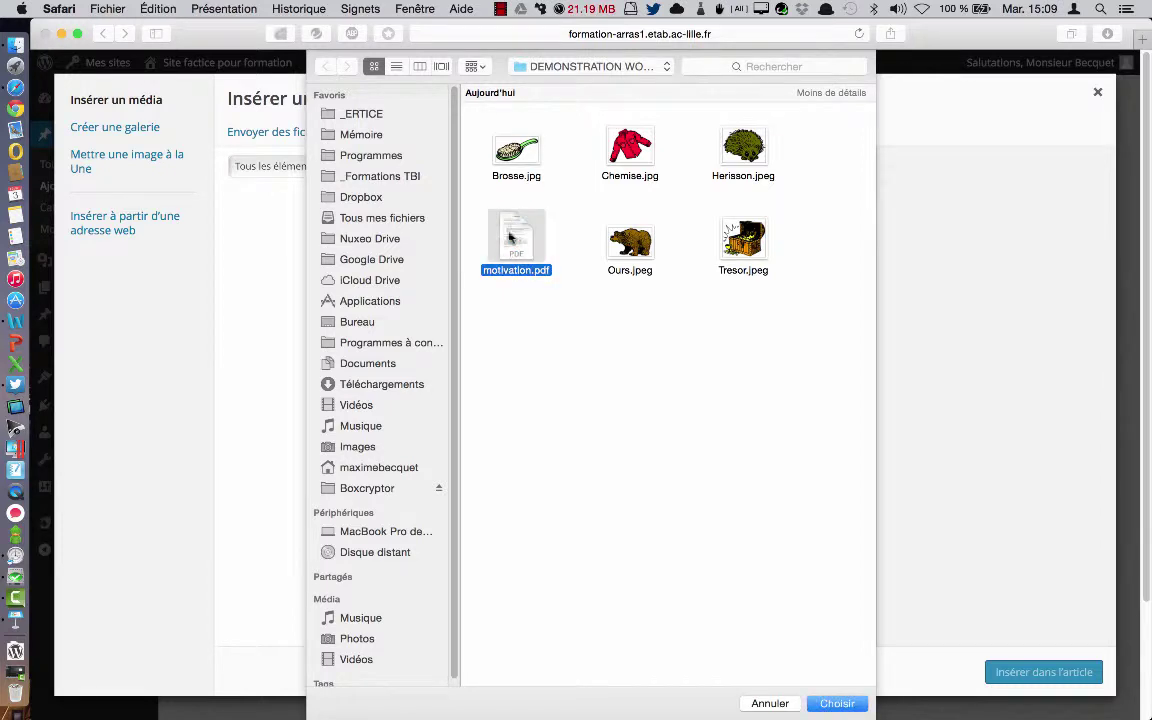
left_click(838, 703)
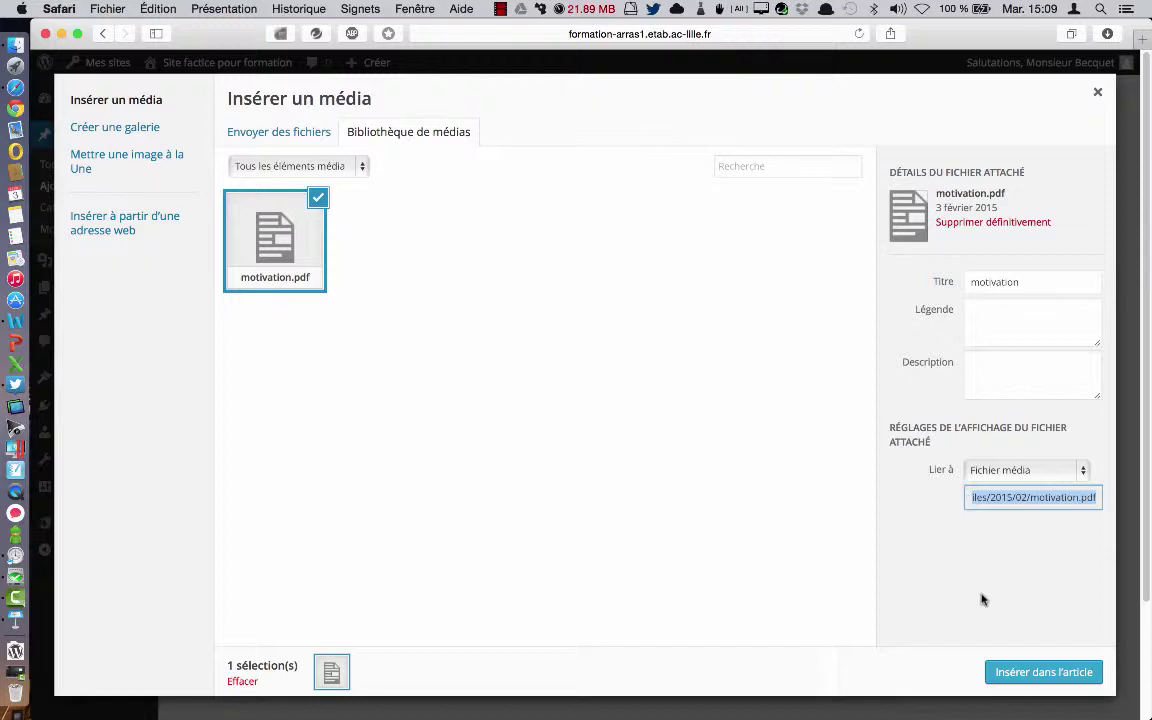
left_click(1050, 672)
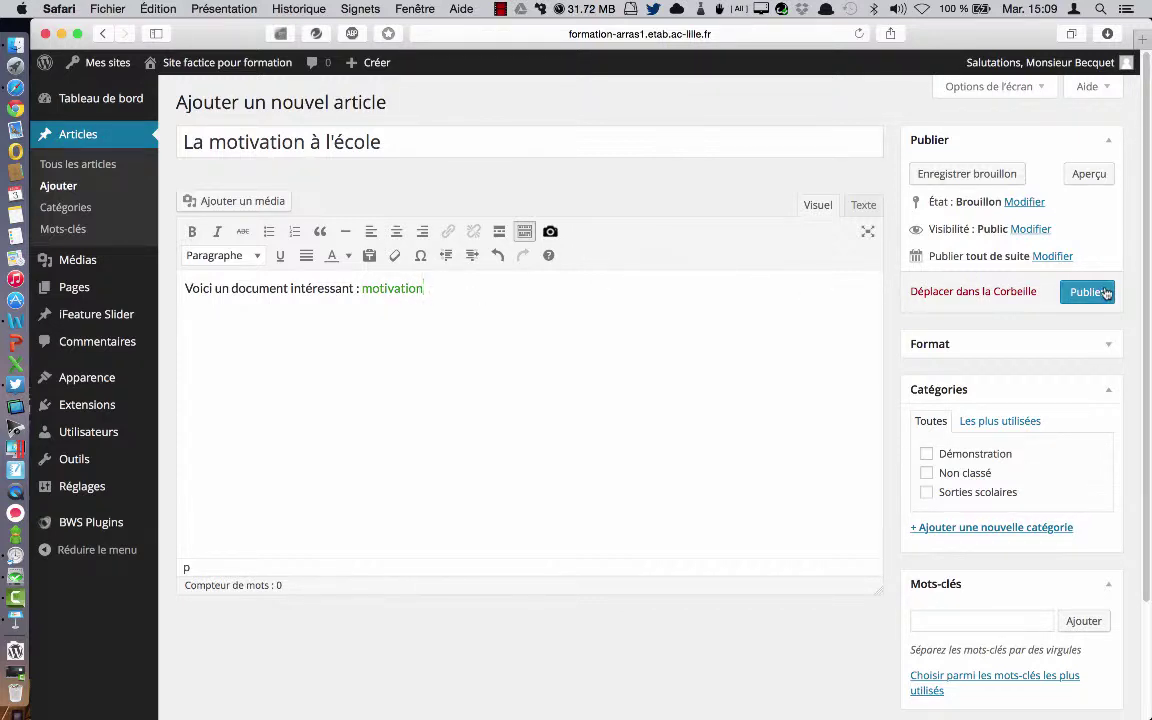
Step: Assign the article to the Démonstration category and publish it
left_click(927, 454)
left_click(1090, 291)
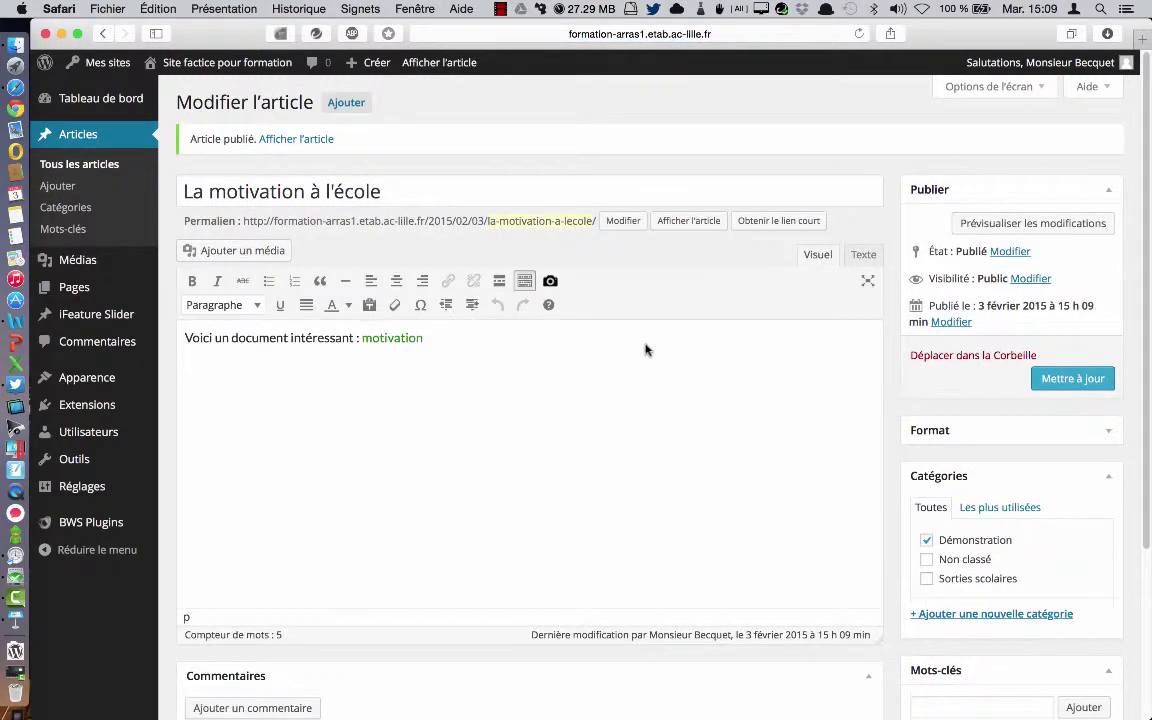
Step: Visit the site, test the motivation link in the published article, and return to the article list
left_click(199, 65)
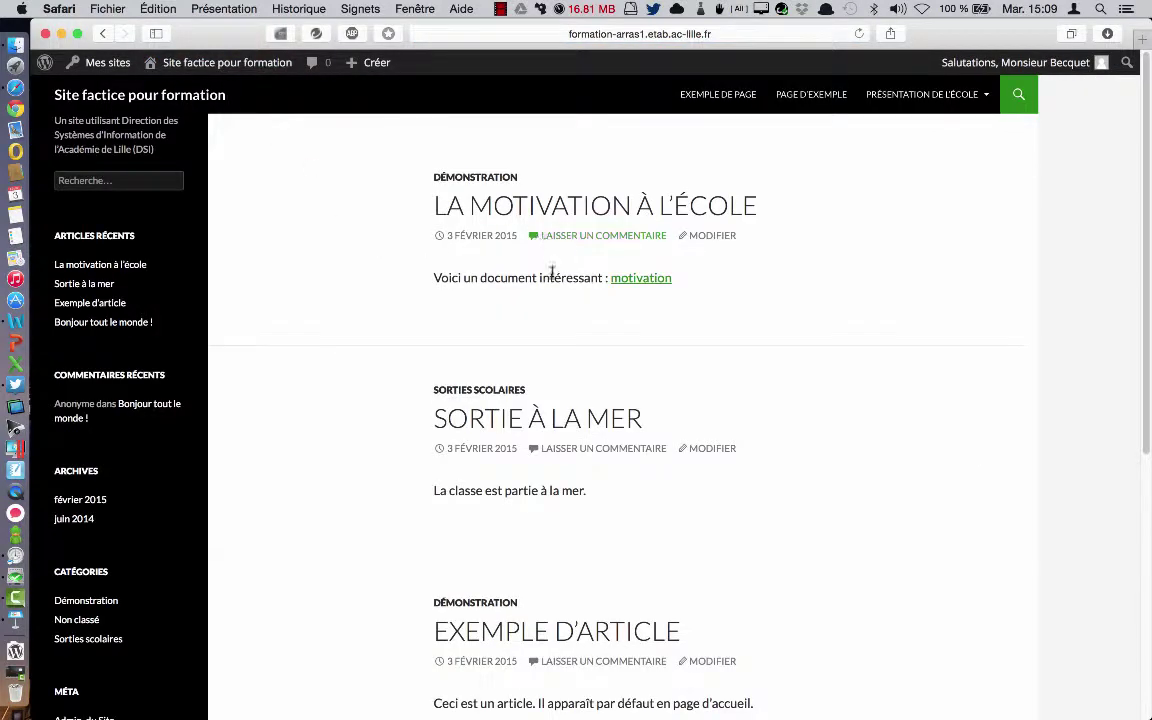
left_click(641, 281)
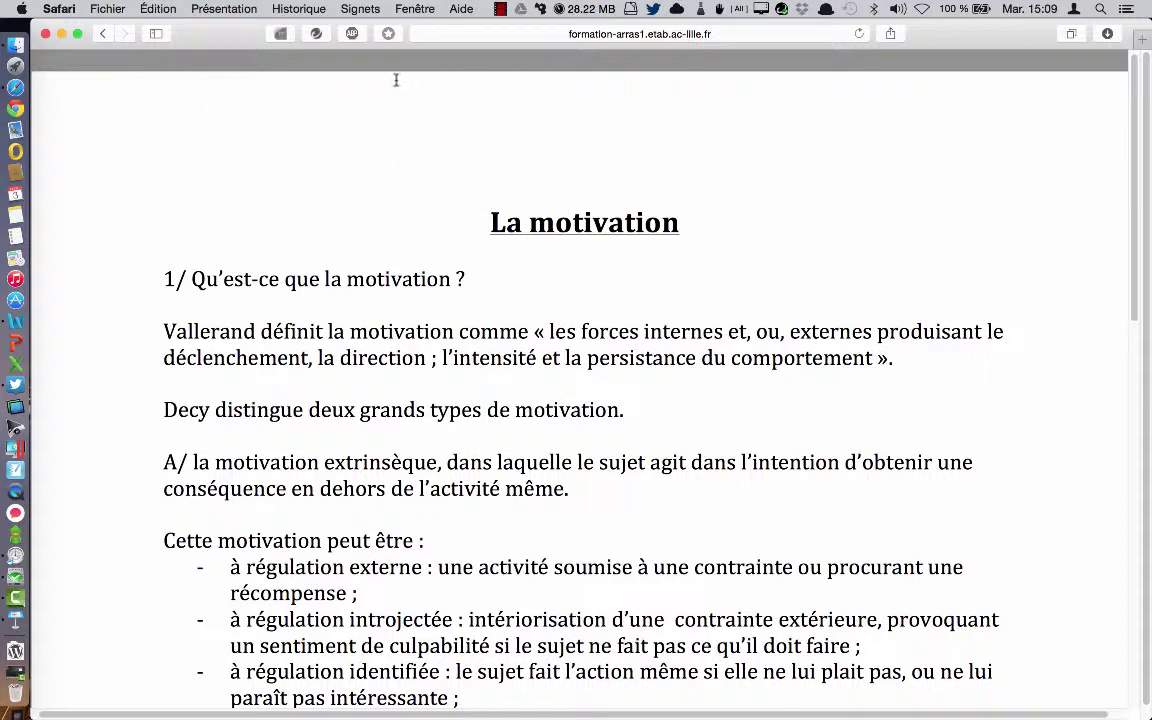
left_click(103, 35)
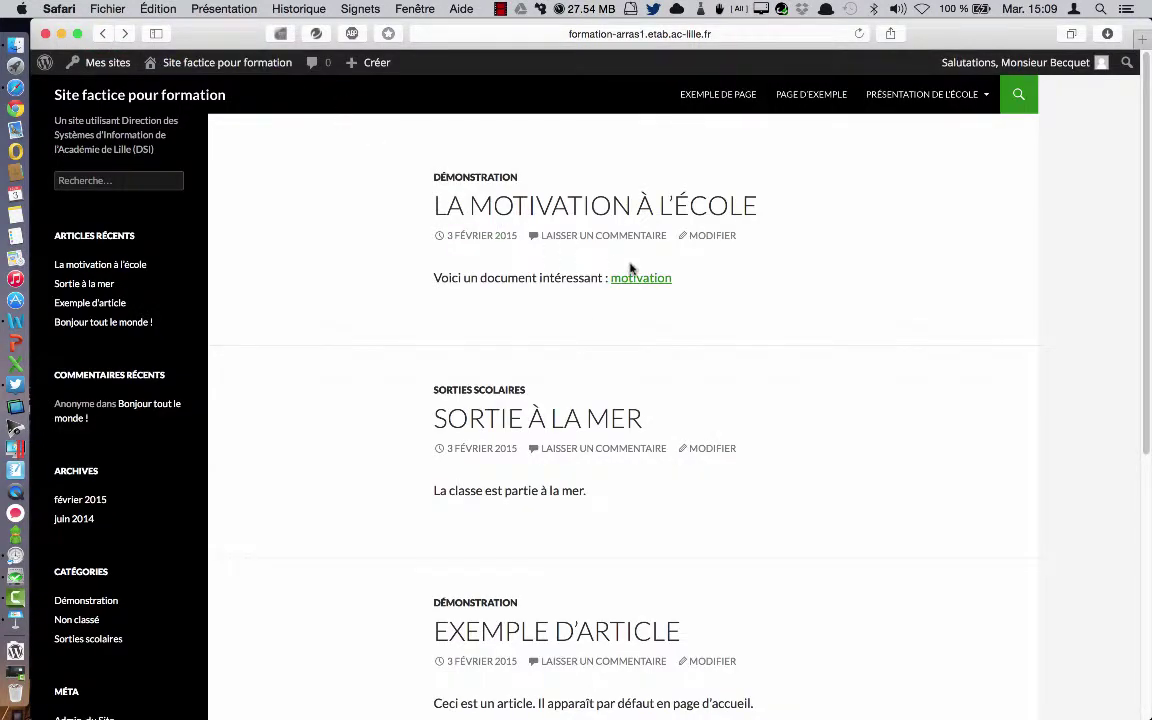
Step: Edit the La motivation à l'école article so its motivation link opens in a new window or tab, and update the article
left_click(713, 238)
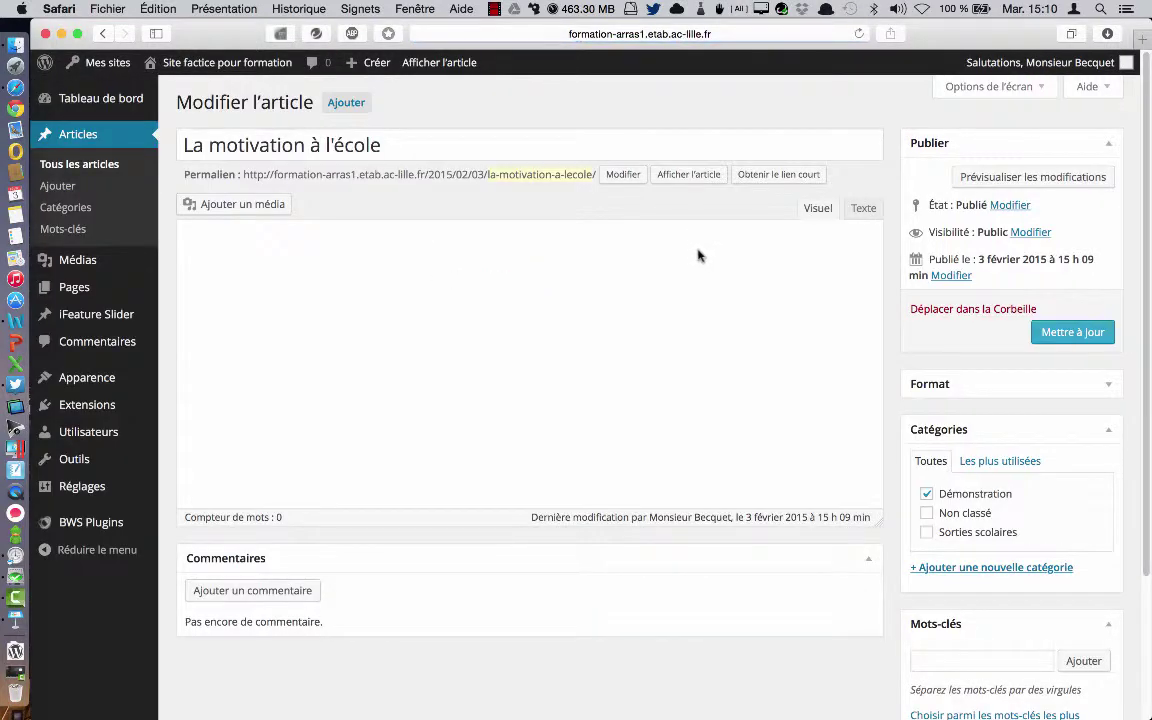
left_click(388, 291)
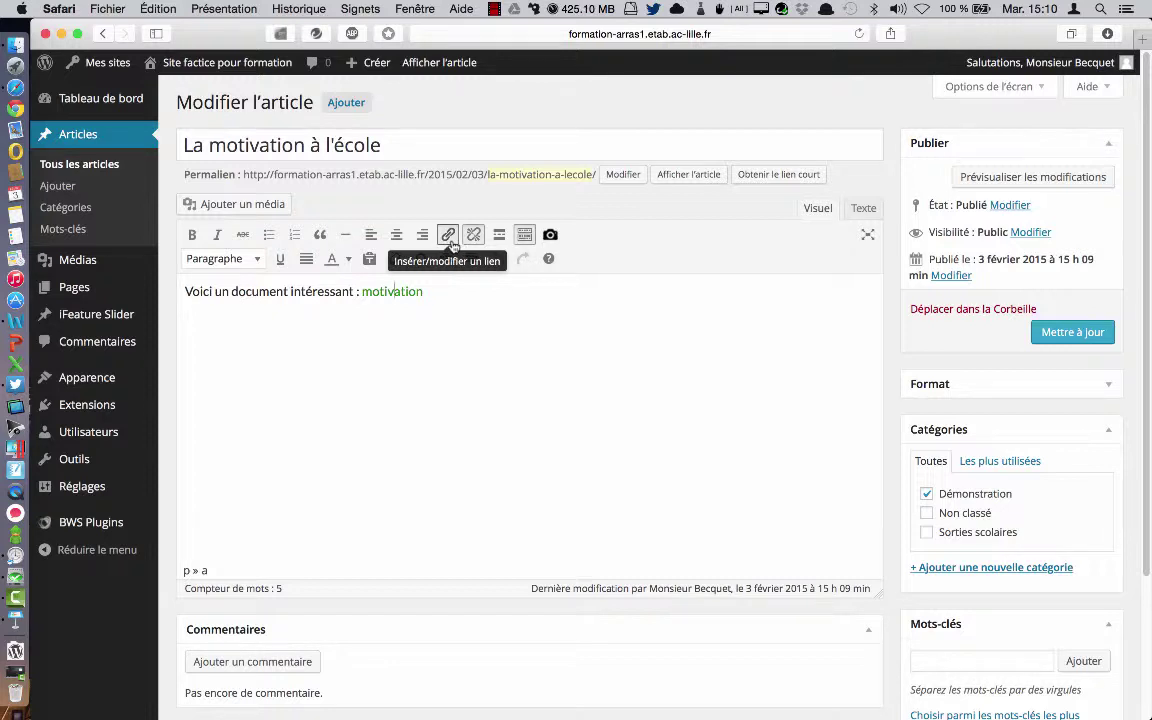
left_click(334, 290)
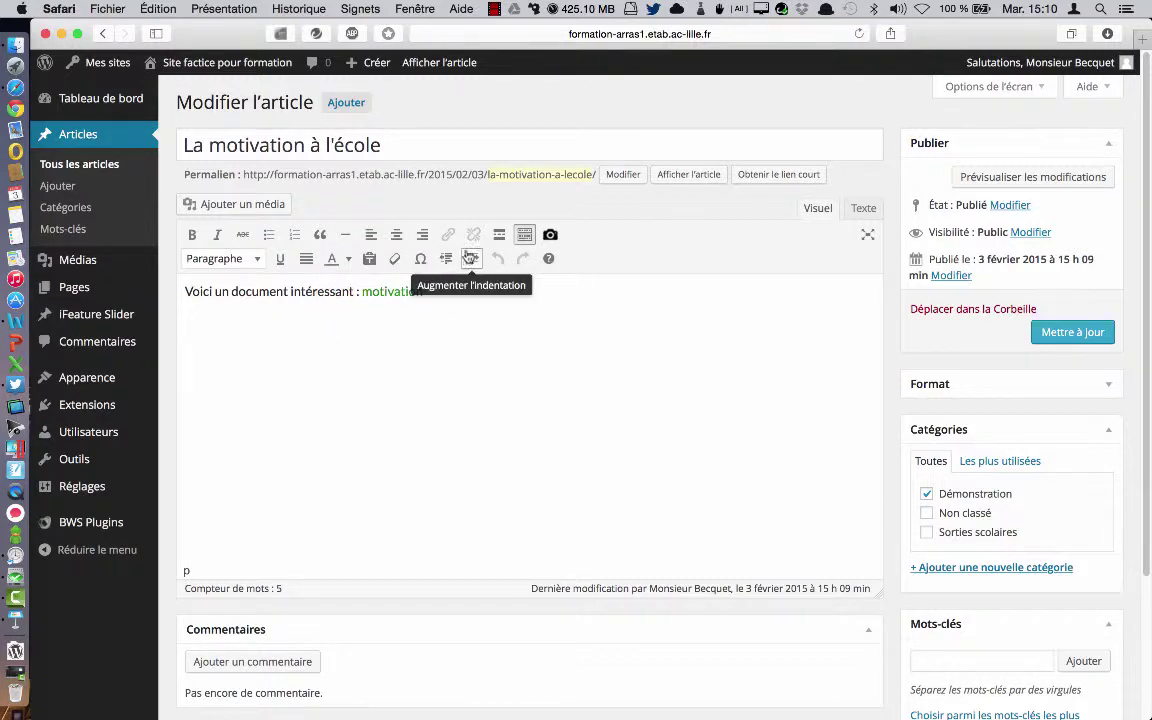
left_click(375, 300)
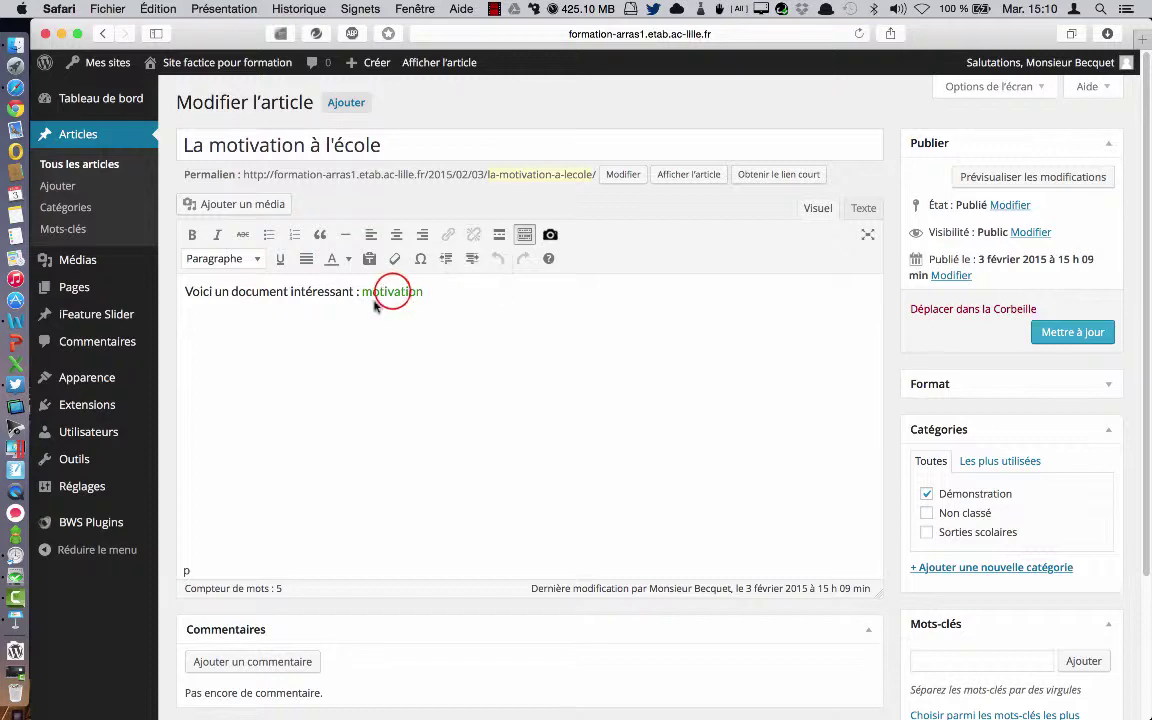
left_click(393, 291)
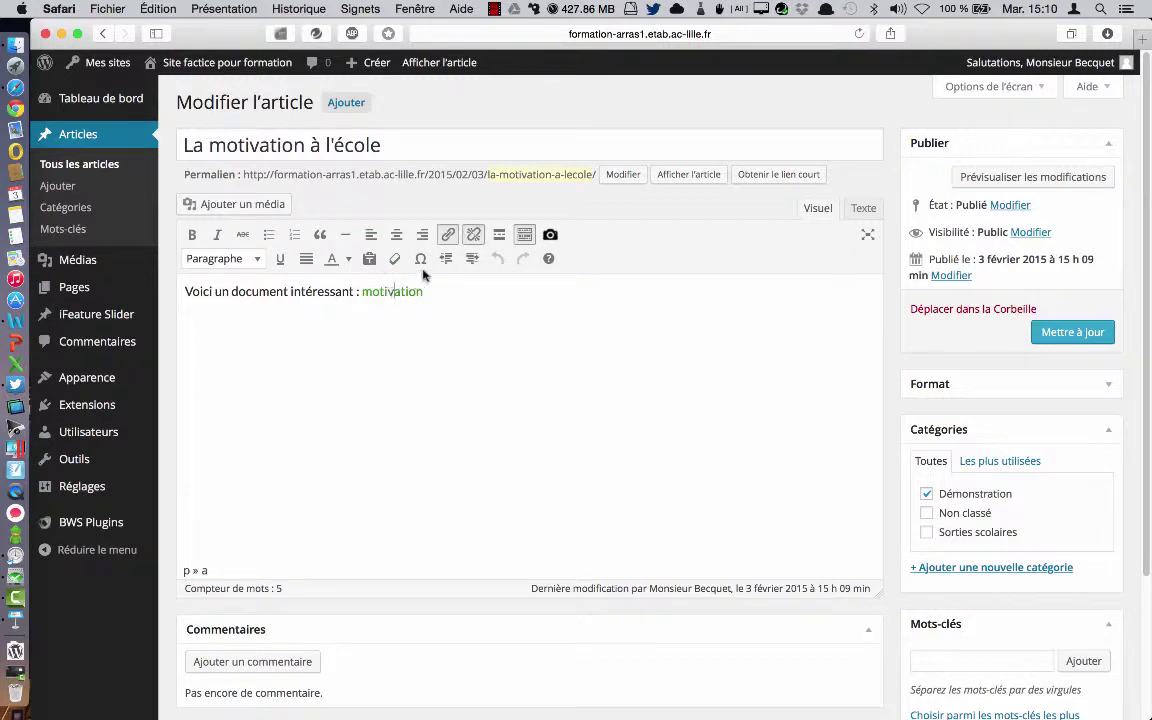
left_click(447, 234)
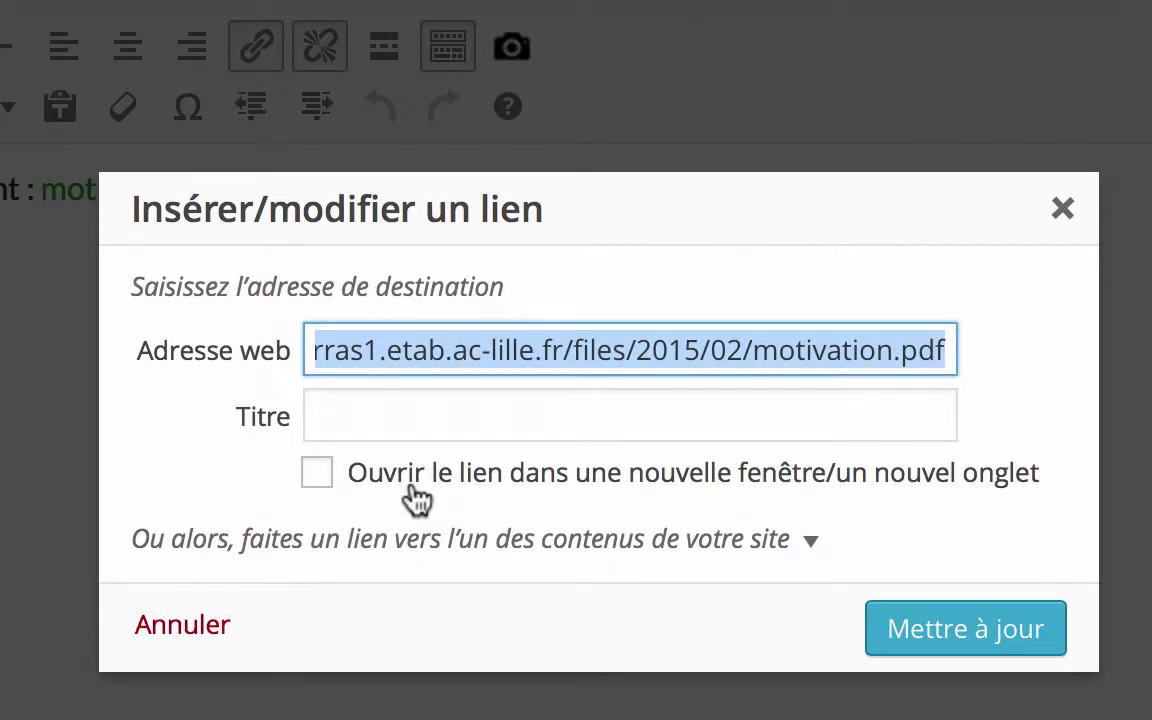
left_click(316, 473)
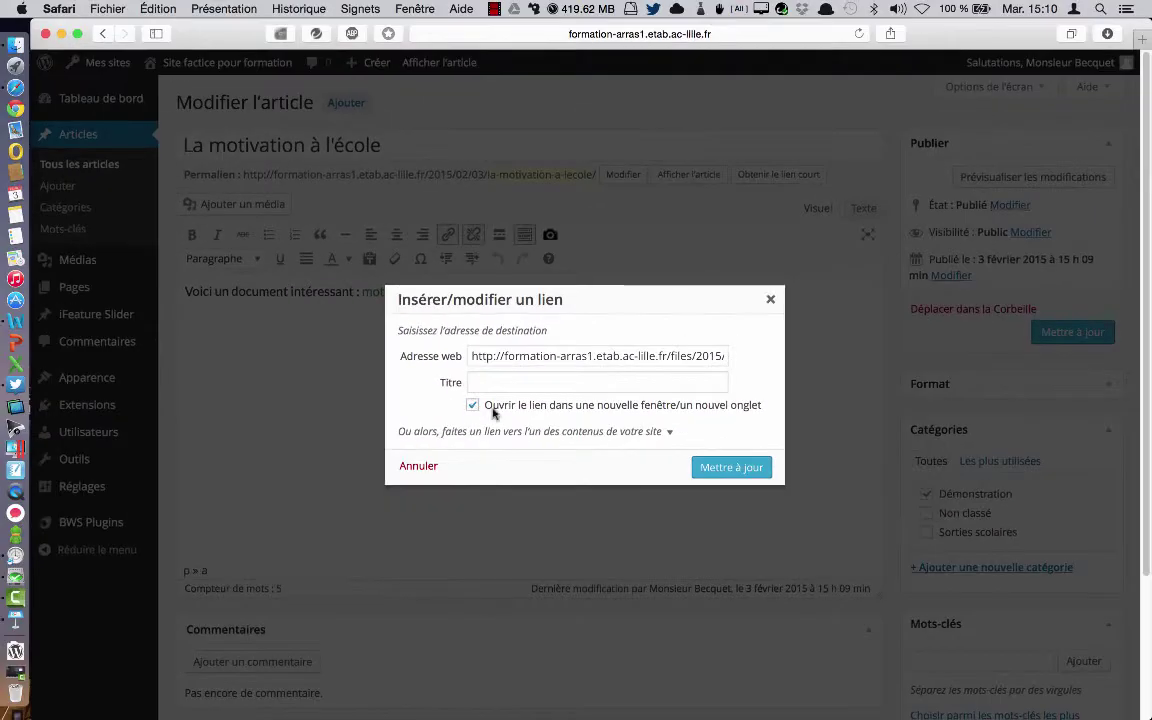
left_click(737, 466)
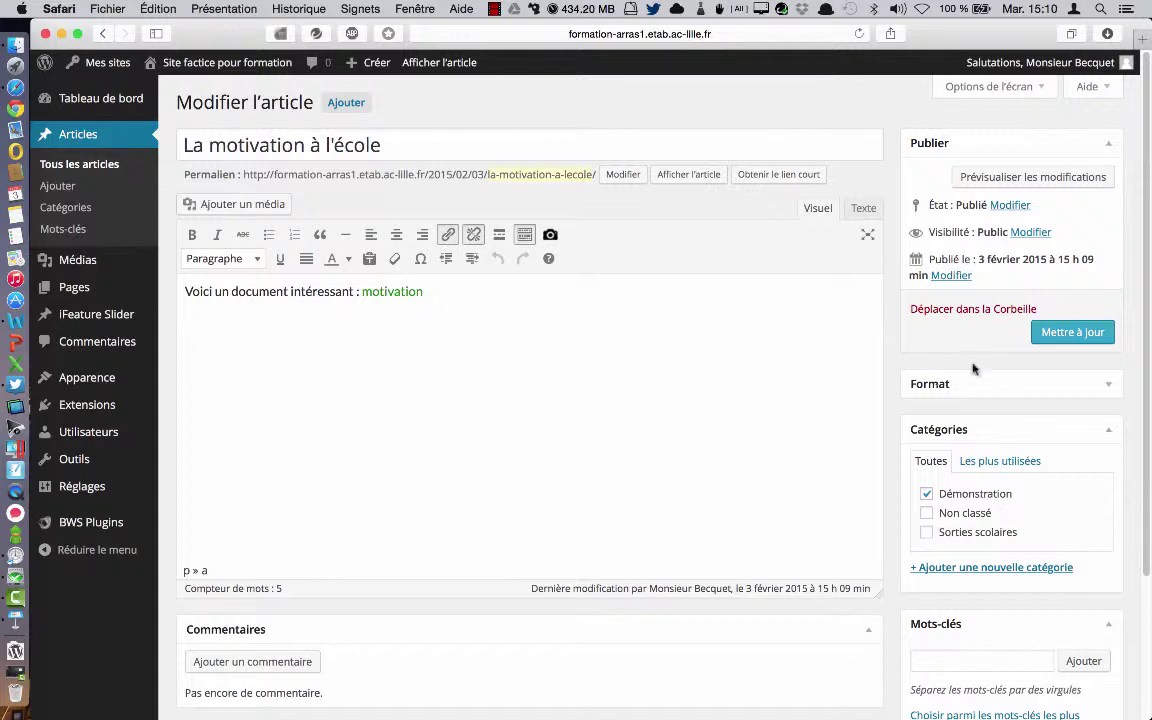
left_click(1060, 333)
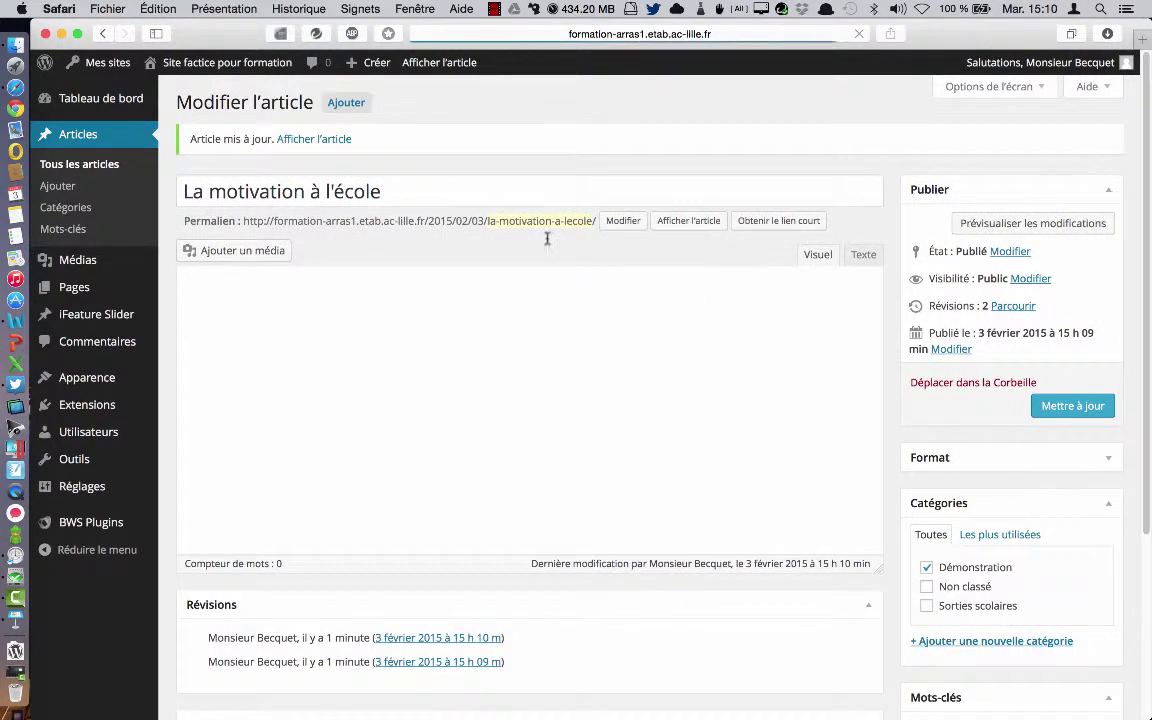
Step: View the updated article, test that the motivation link opens in a separate tab, and close the PDF tab
left_click(321, 141)
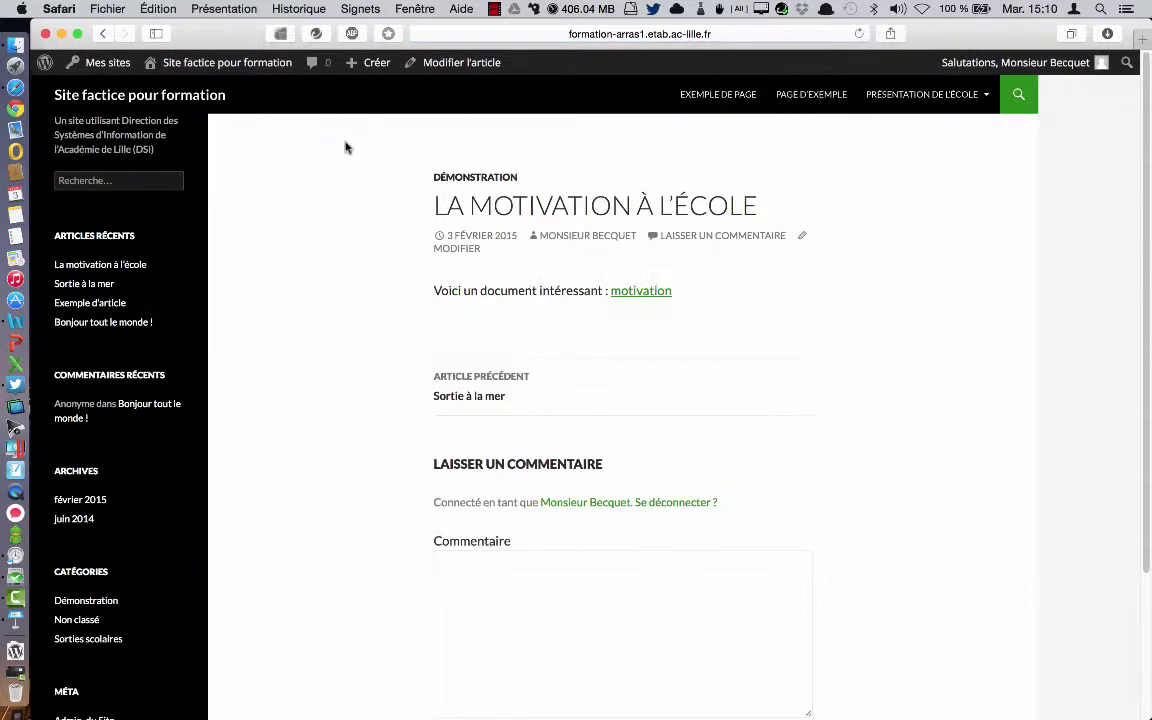
left_click(648, 295)
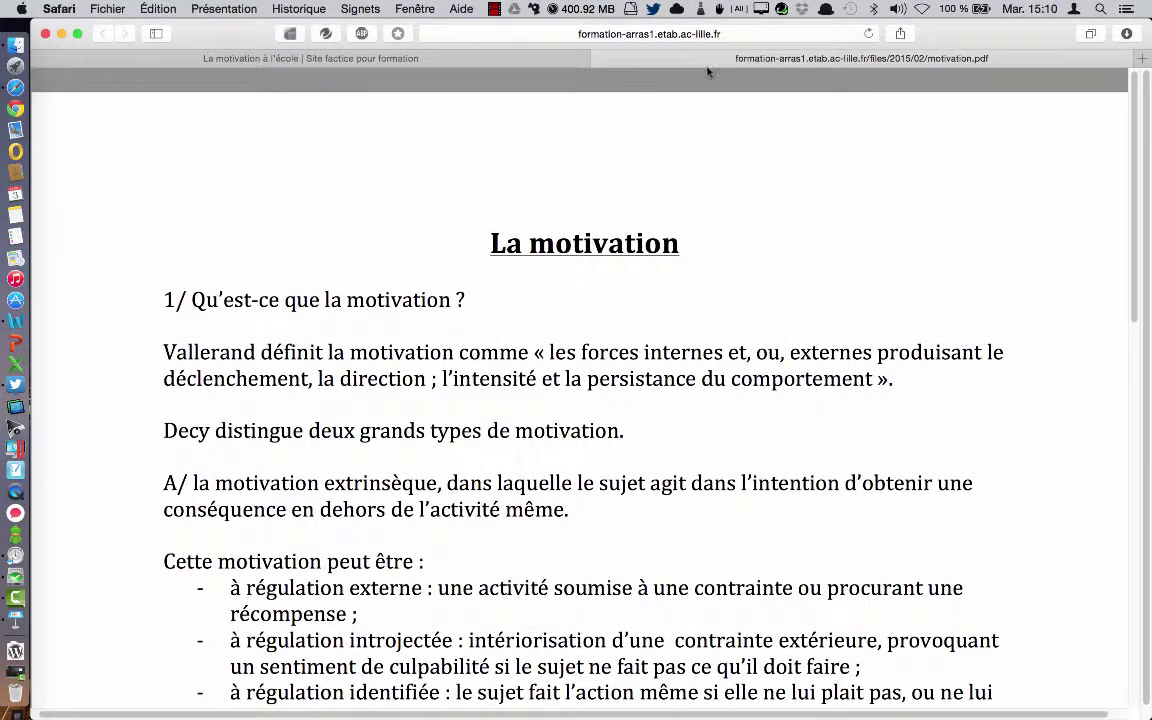
left_click(435, 55)
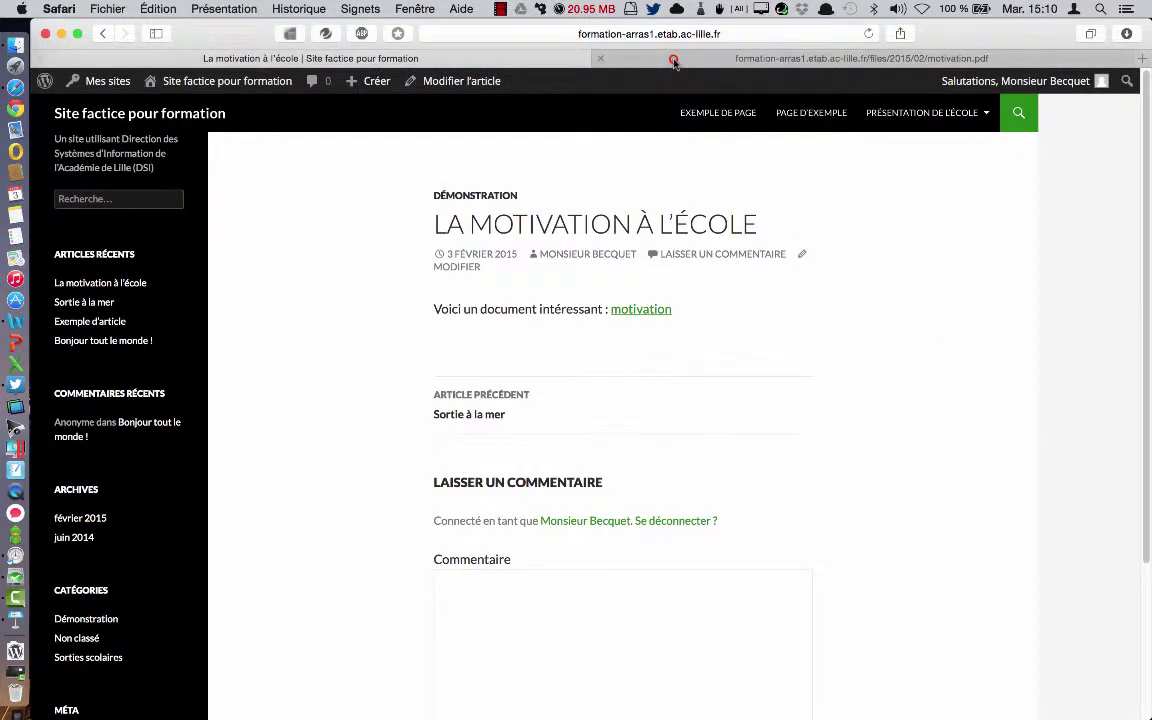
left_click(615, 60)
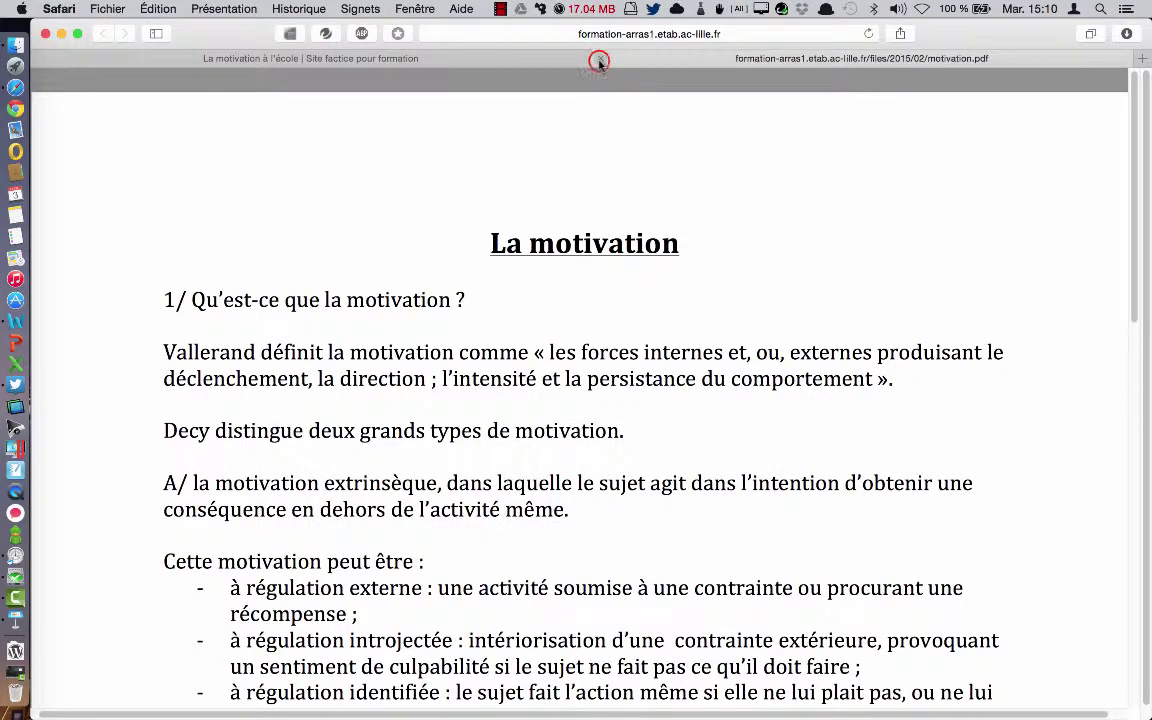
left_click(600, 58)
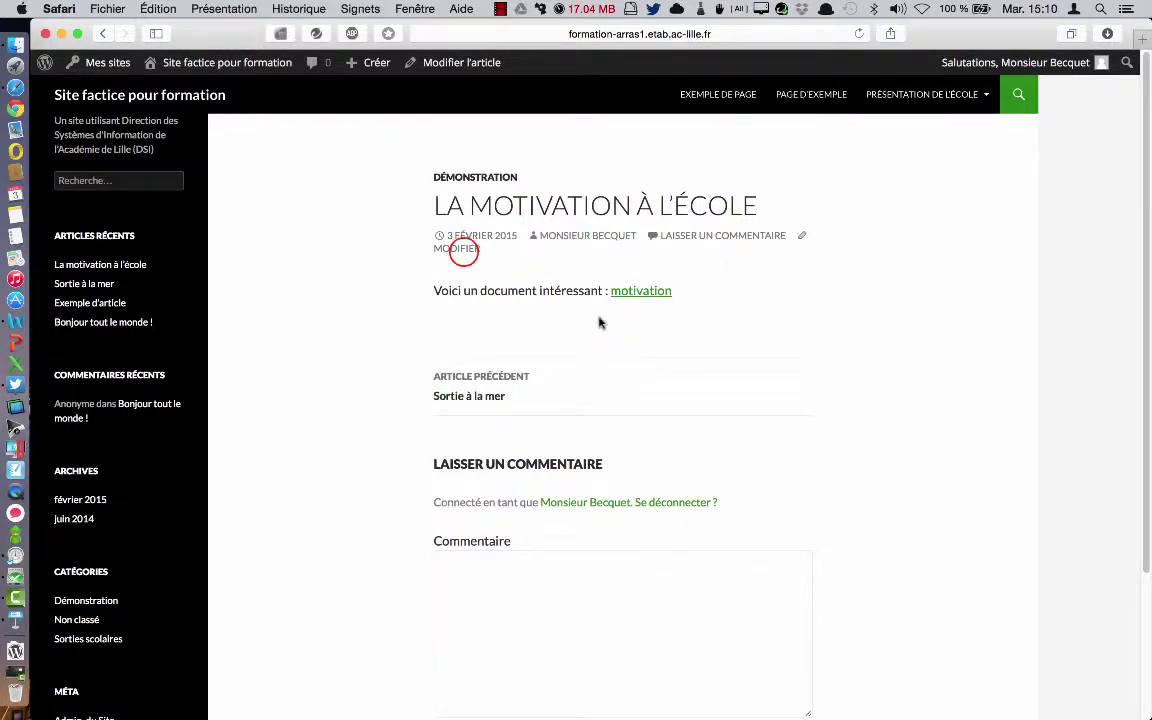
left_click(465, 252)
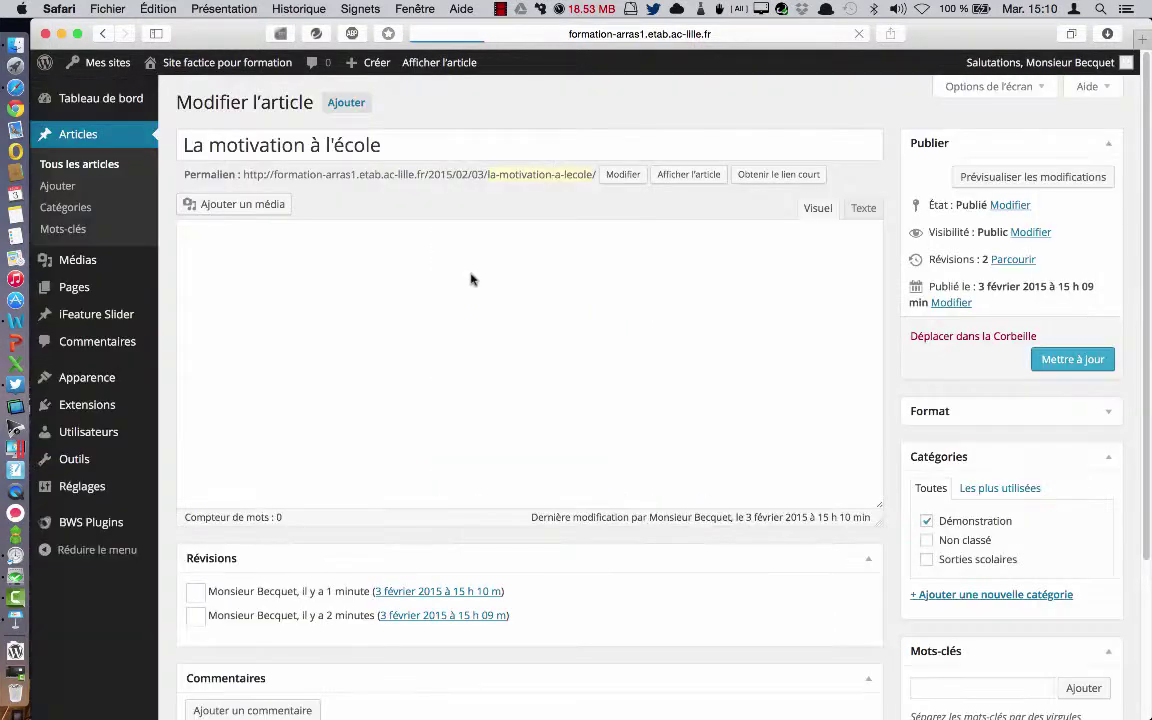
left_click(398, 288)
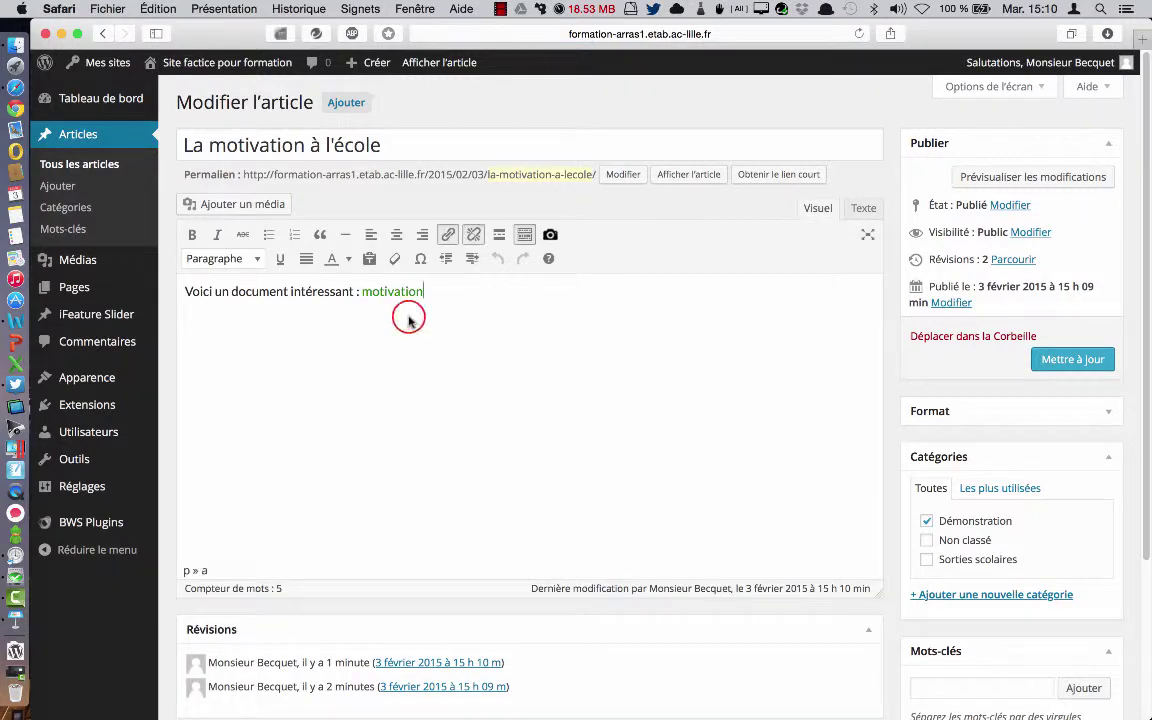
key("Return")
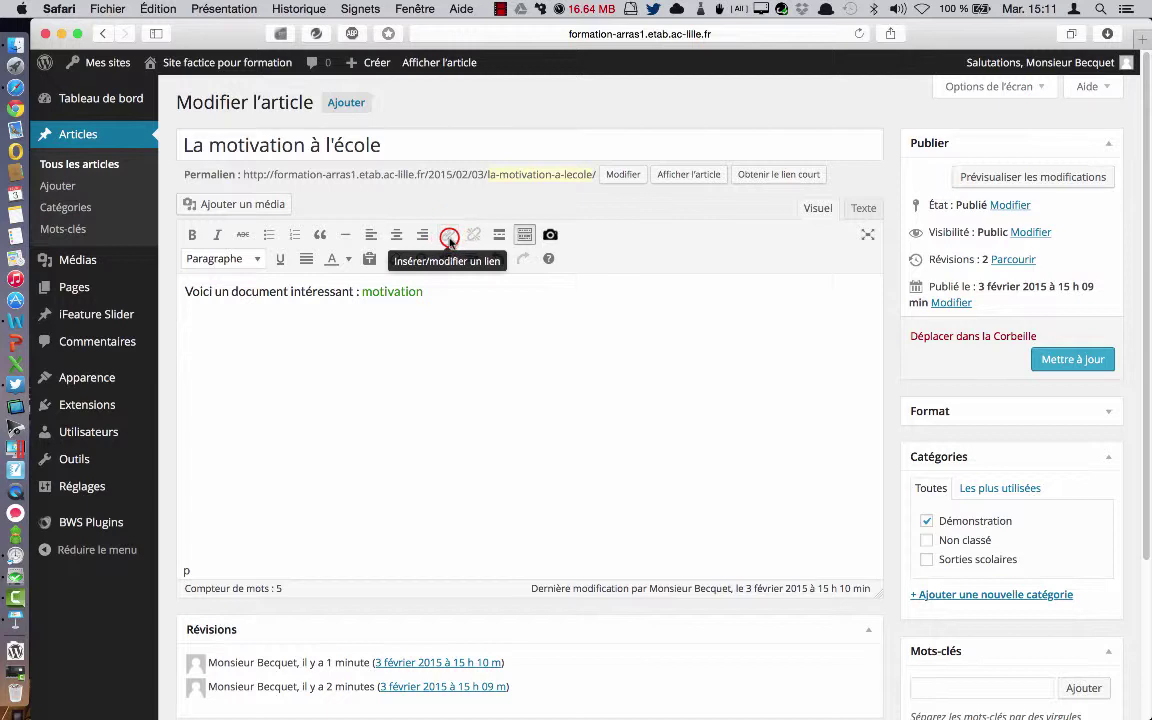
left_click(239, 205)
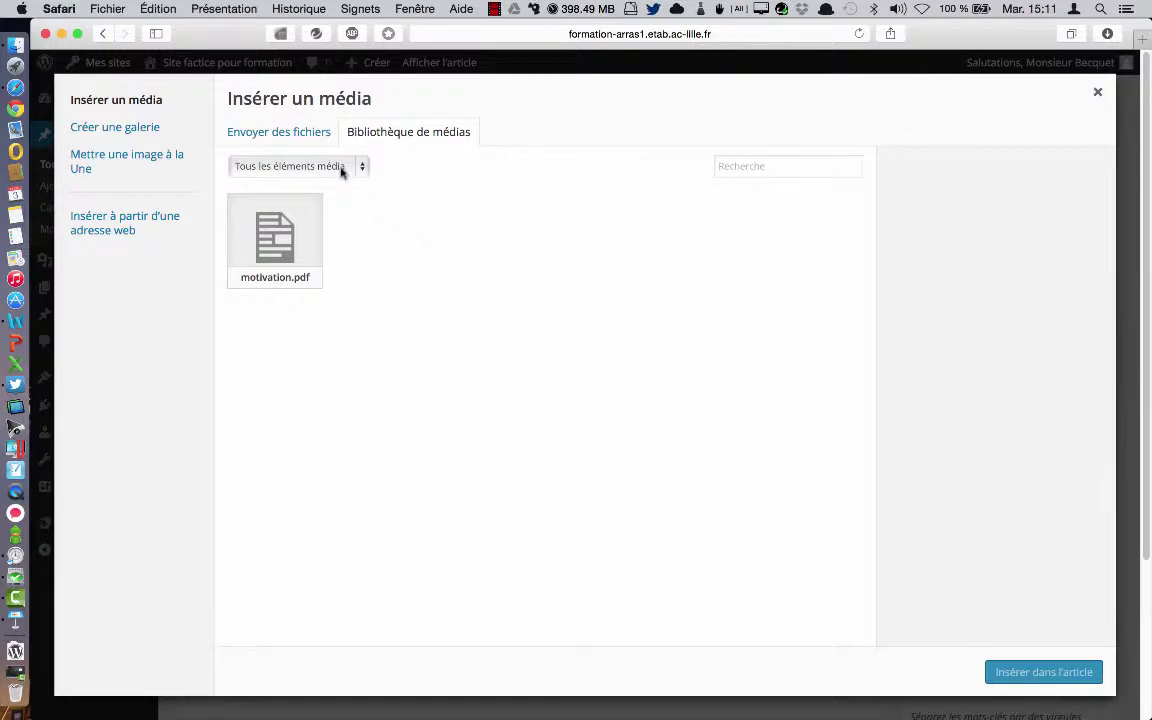
left_click(302, 140)
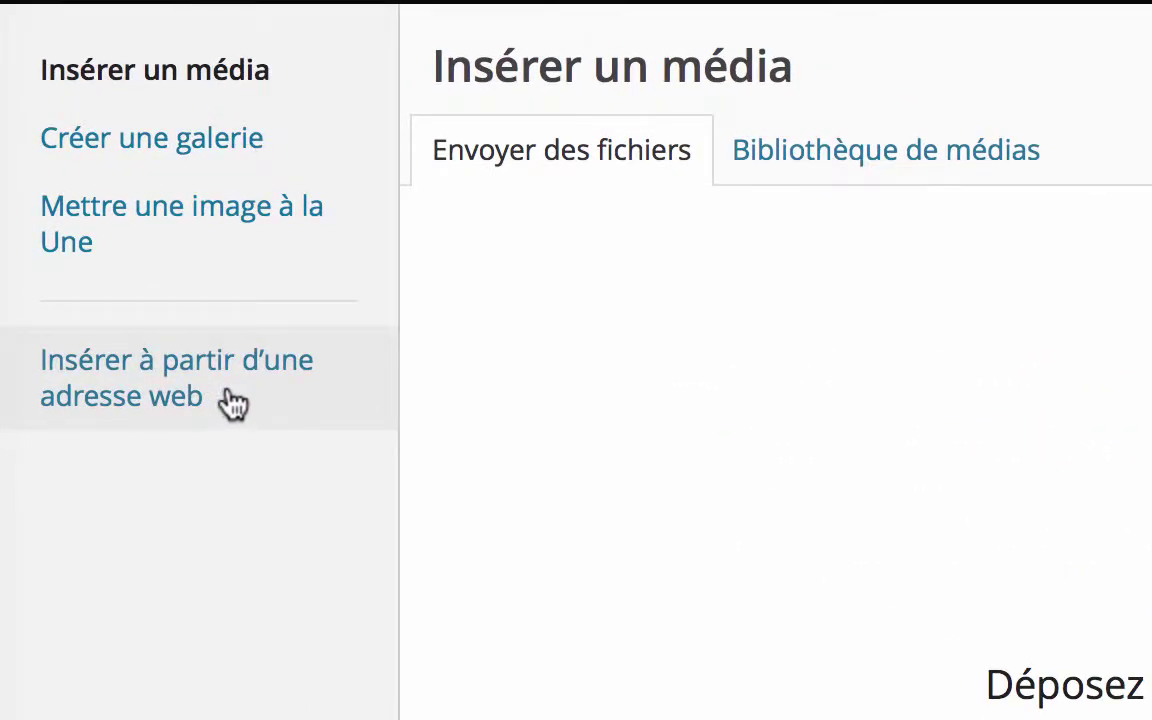
left_click(236, 386)
left_click(288, 160)
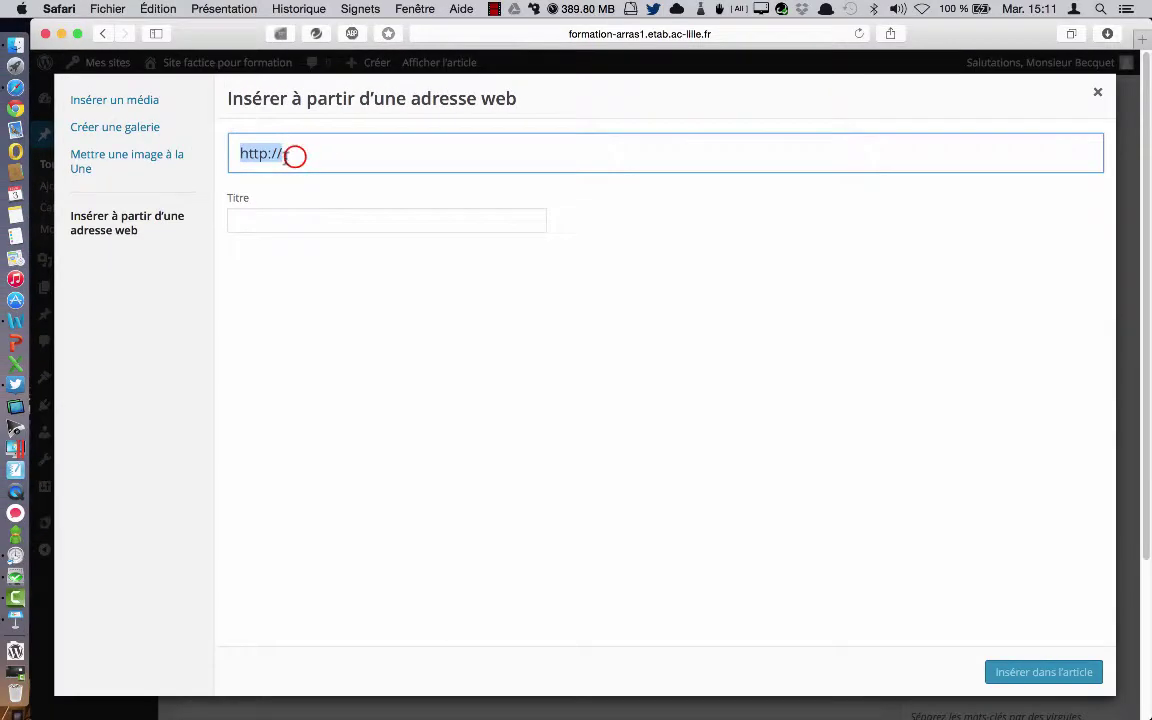
left_click(292, 157)
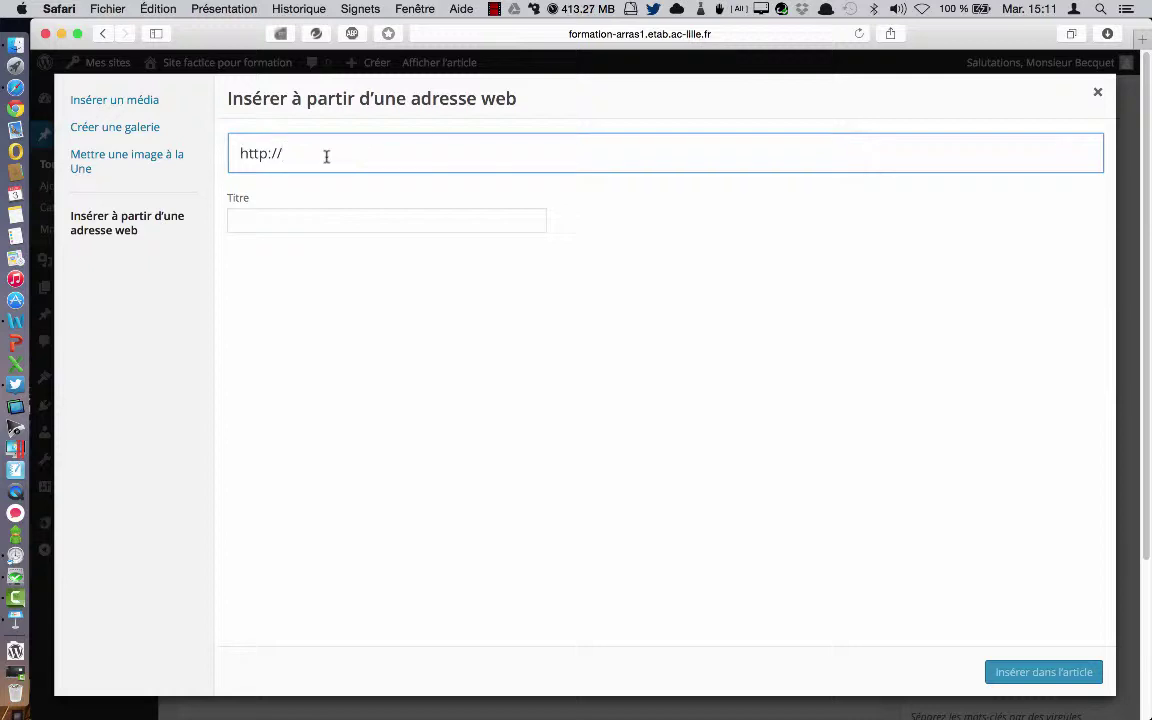
type("www.go")
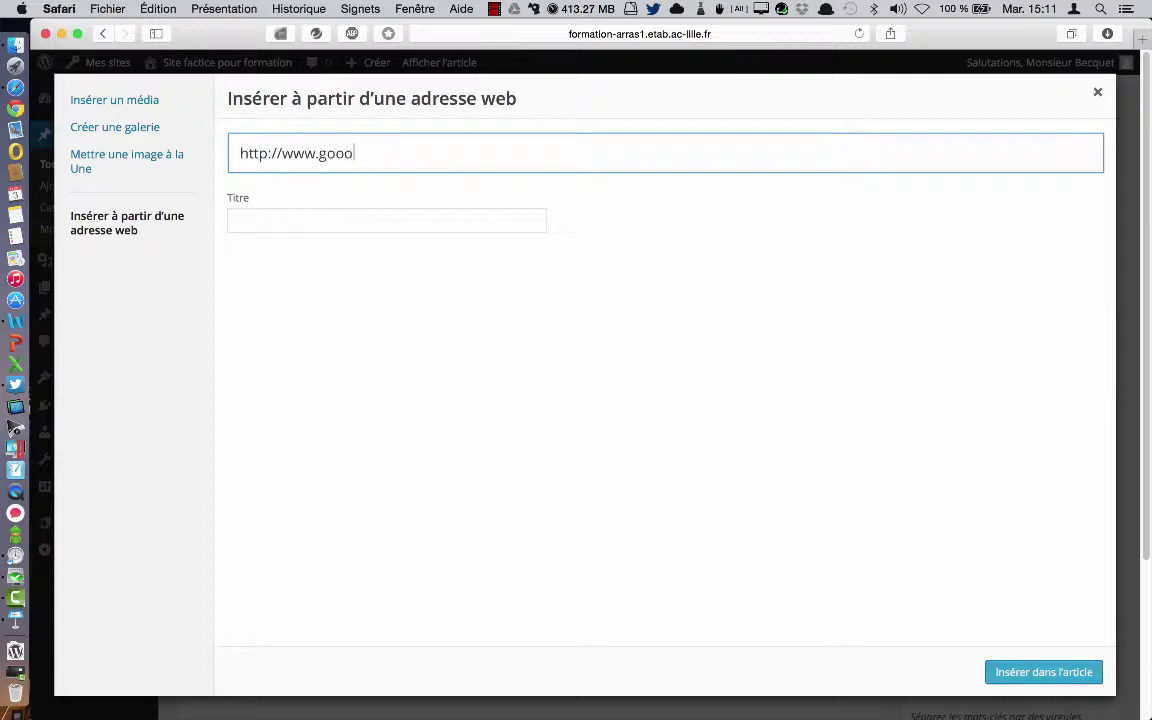
type("ogle.fr")
key("Tab")
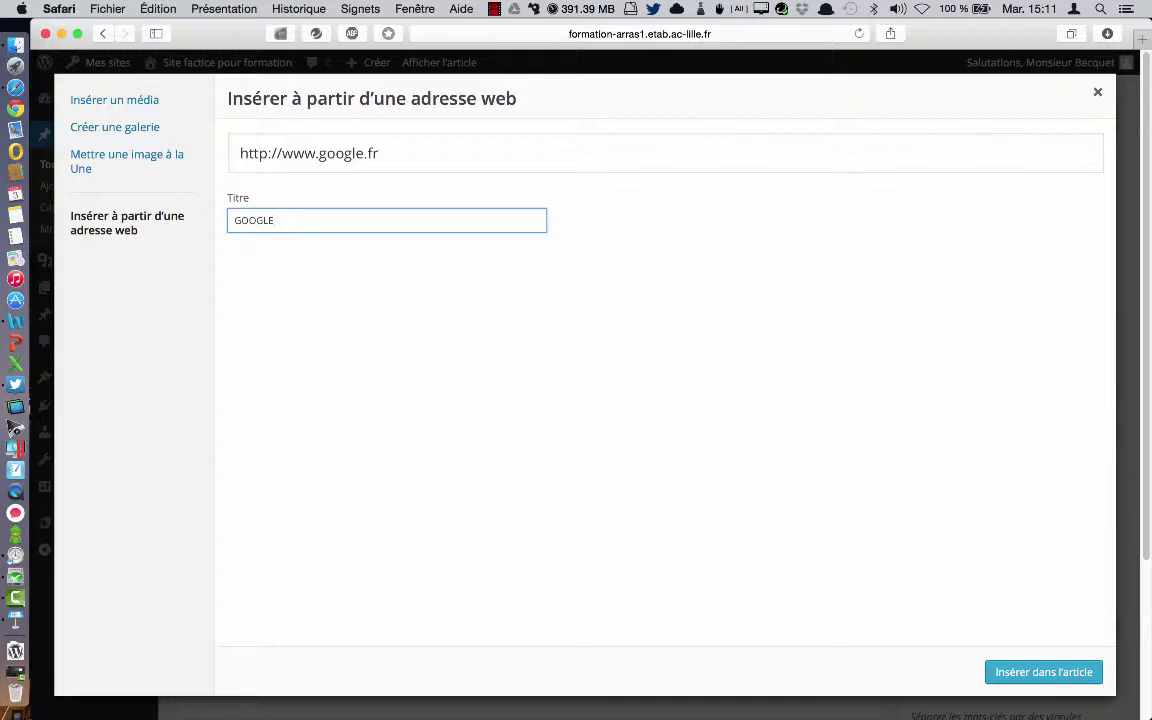
left_click(1036, 679)
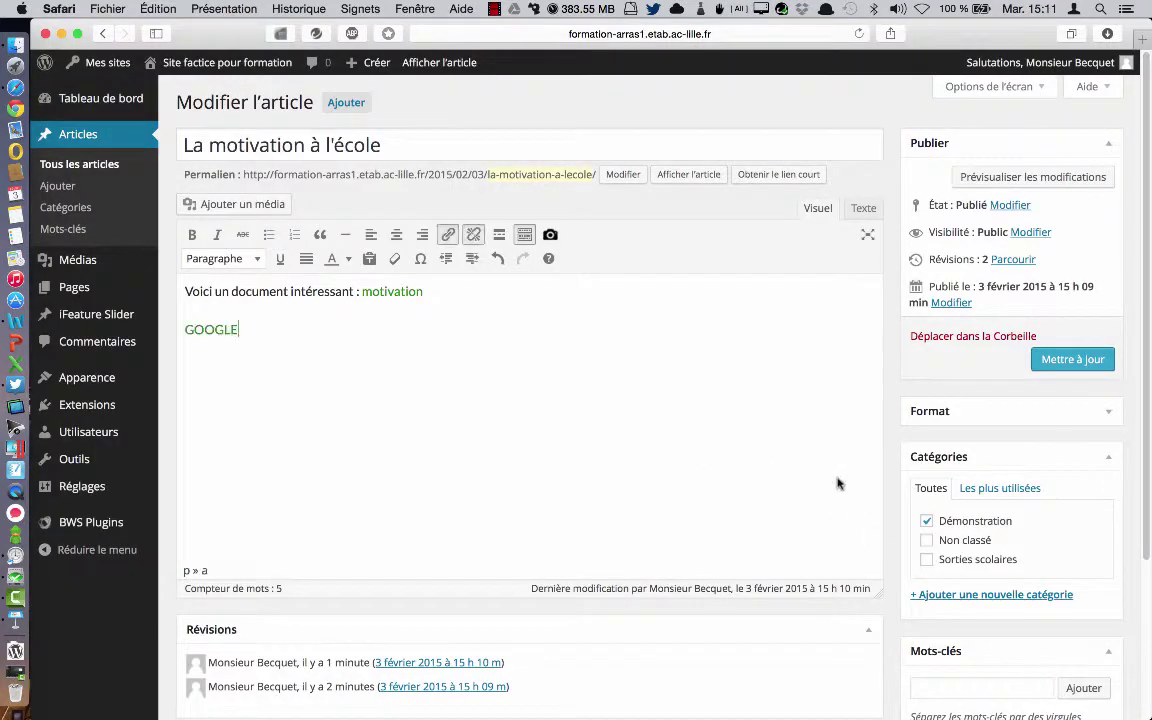
Step: Update the article with the GOOGLE link and open the site's home page to view it
left_click(1088, 360)
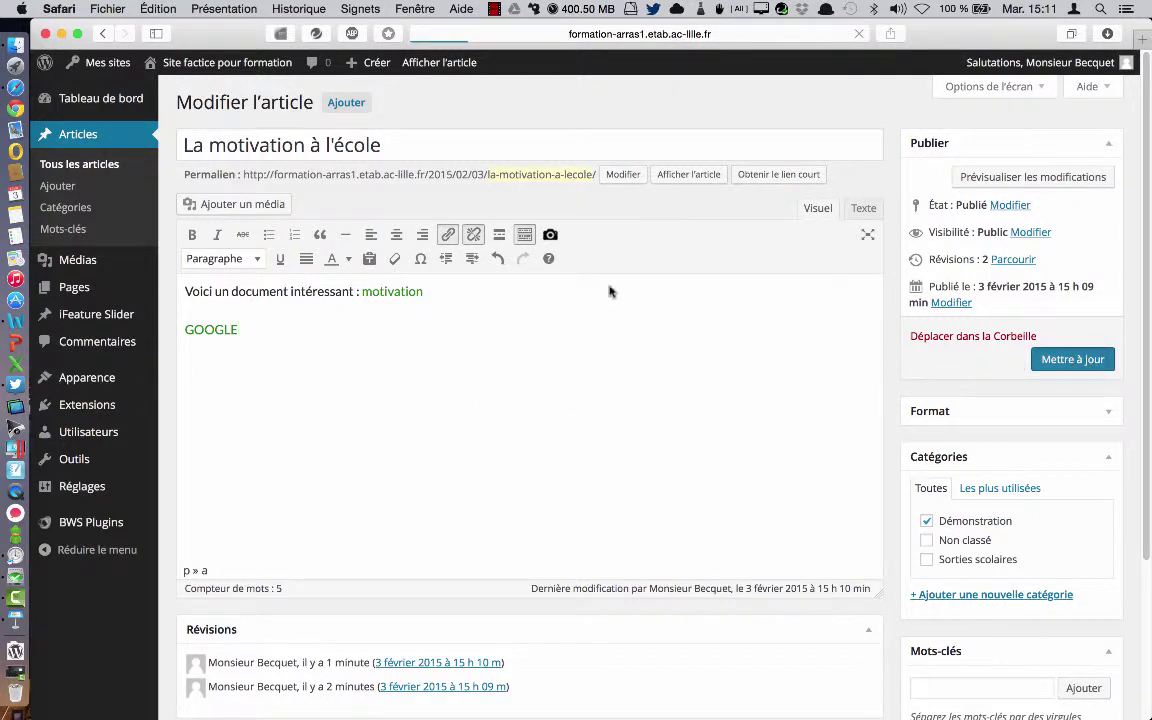
left_click(238, 90)
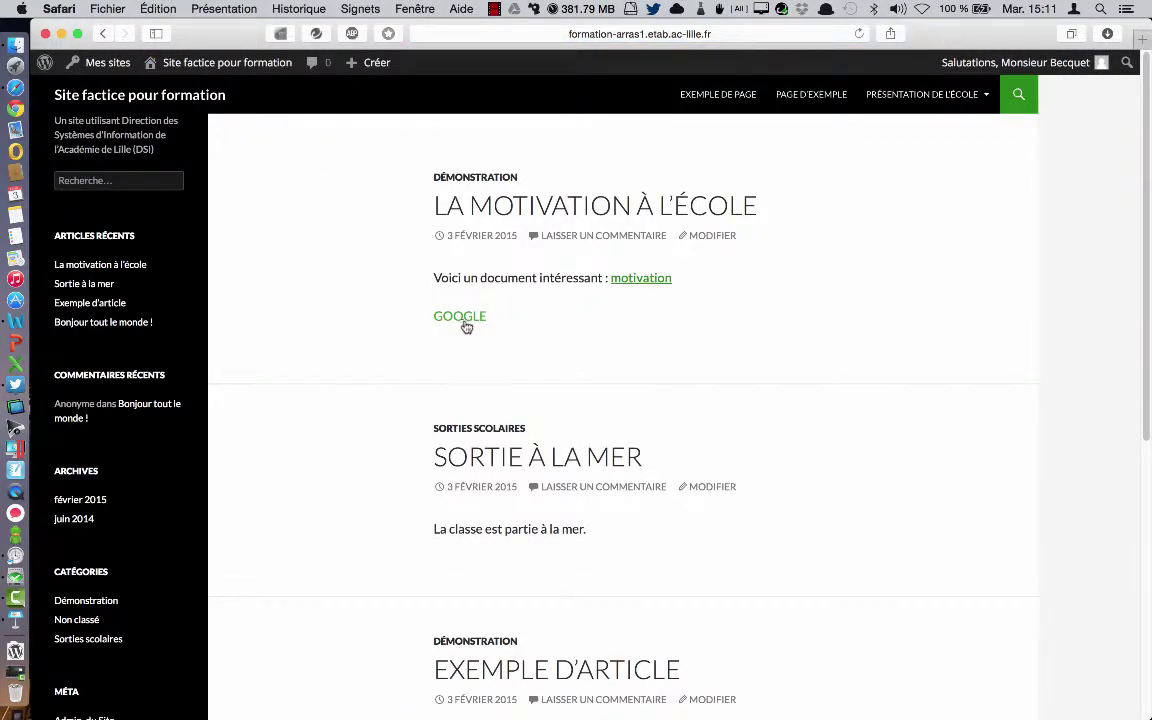
Step: Test how the GOOGLE link in the published article opens, and return to the site's home page
left_click(466, 320)
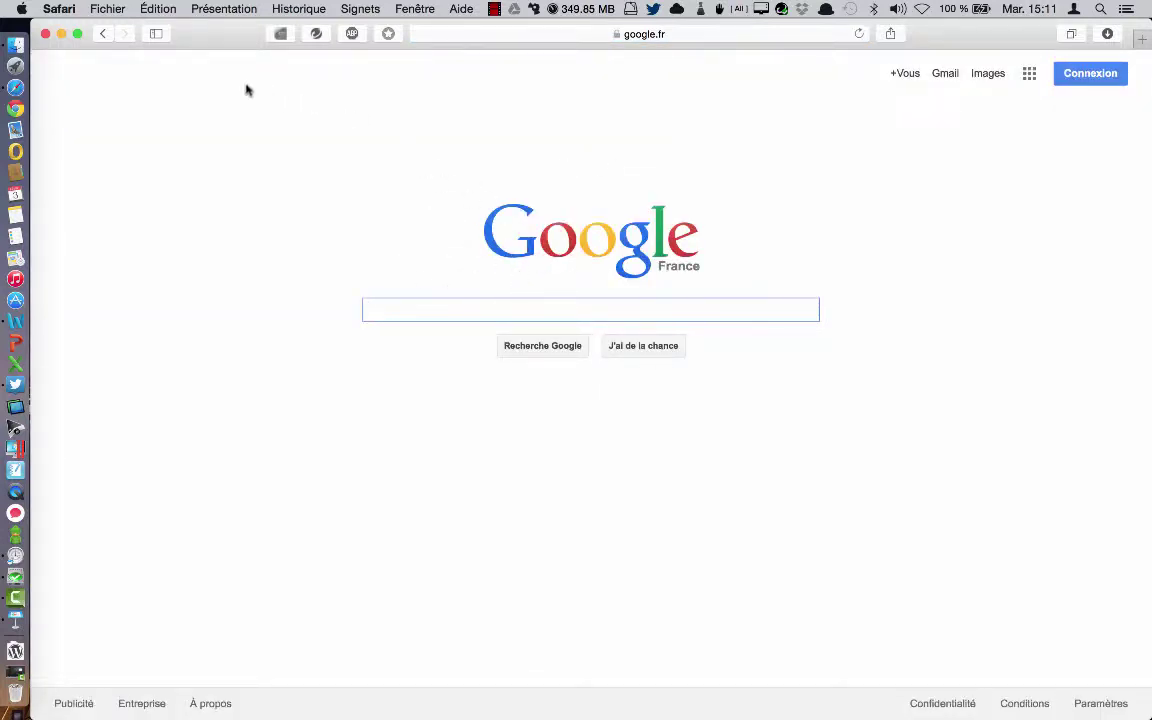
left_click(103, 34)
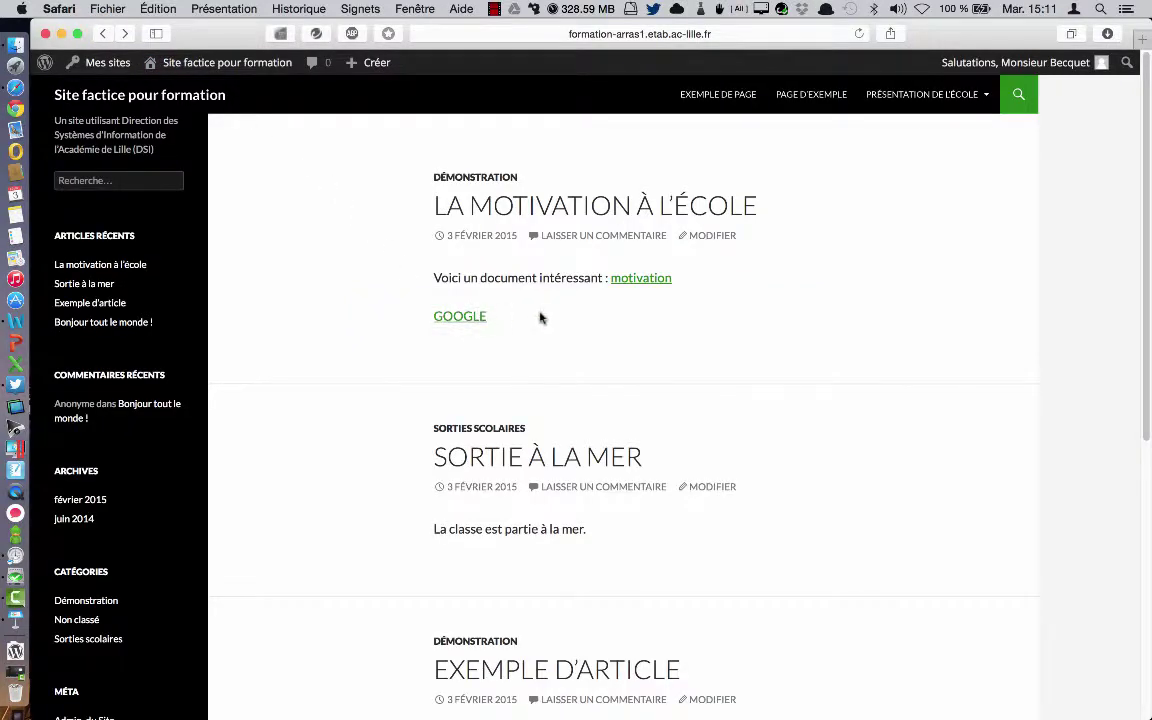
Step: Edit the La motivation à l'école article so its GOOGLE link opens in a new window or tab, and update the article
left_click(713, 237)
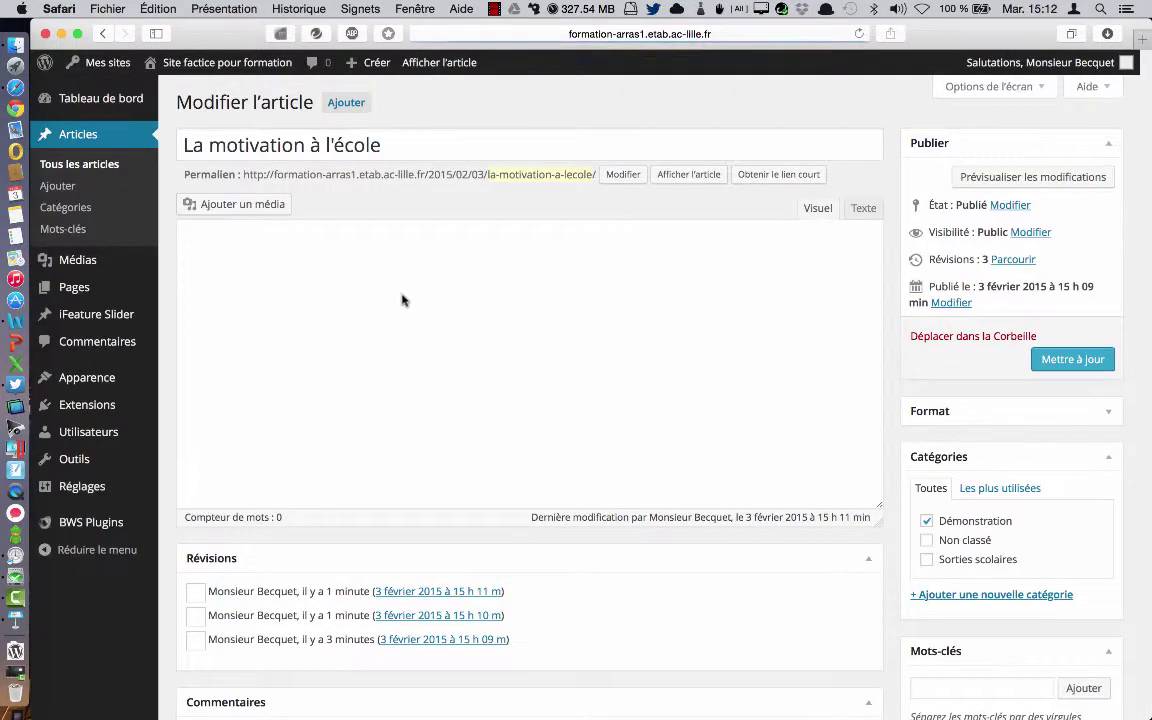
left_click(208, 329)
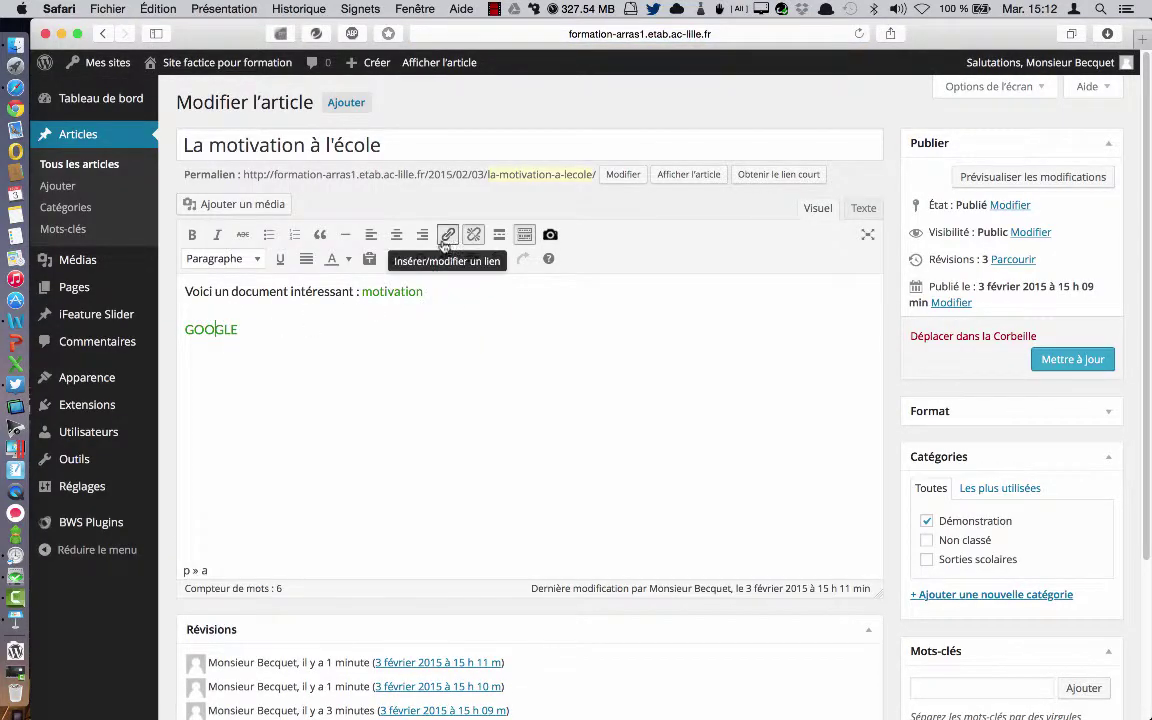
left_click(448, 238)
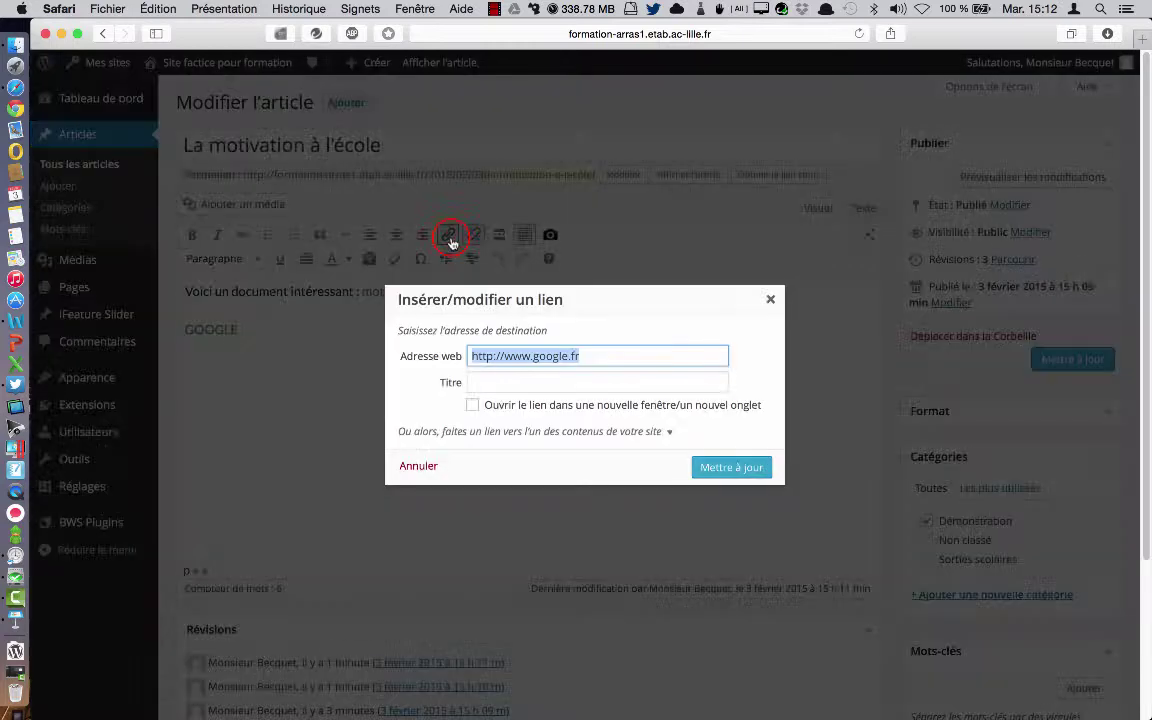
left_click(472, 407)
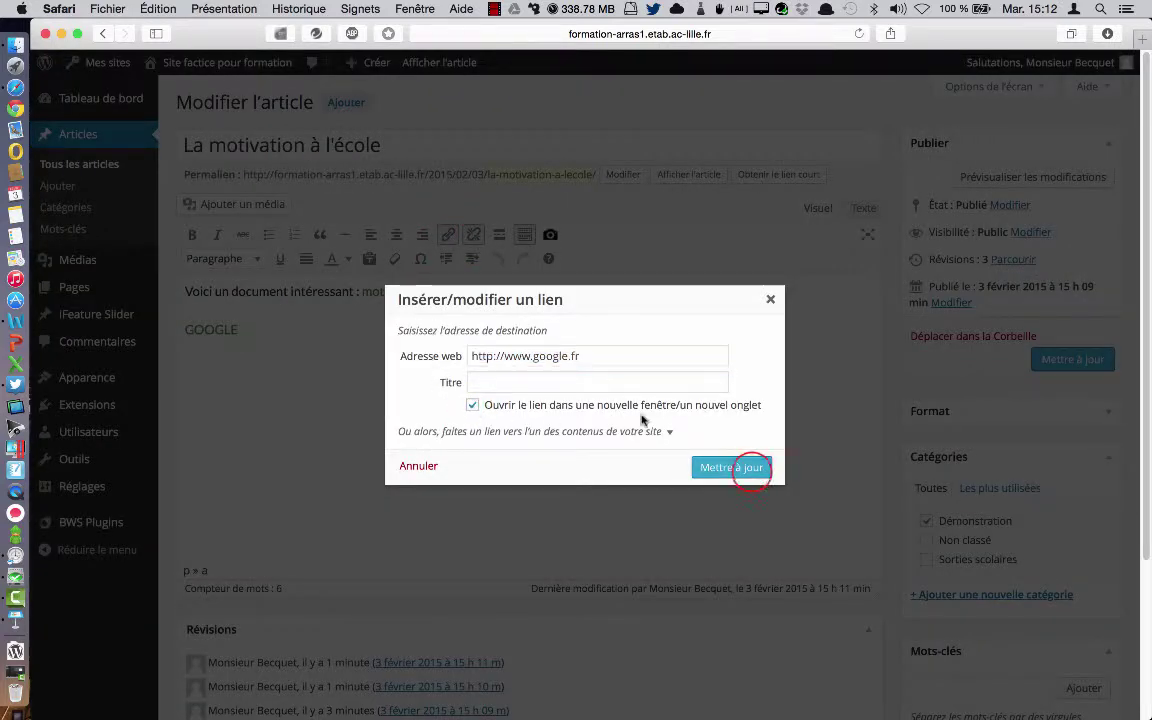
left_click(746, 470)
left_click(1039, 366)
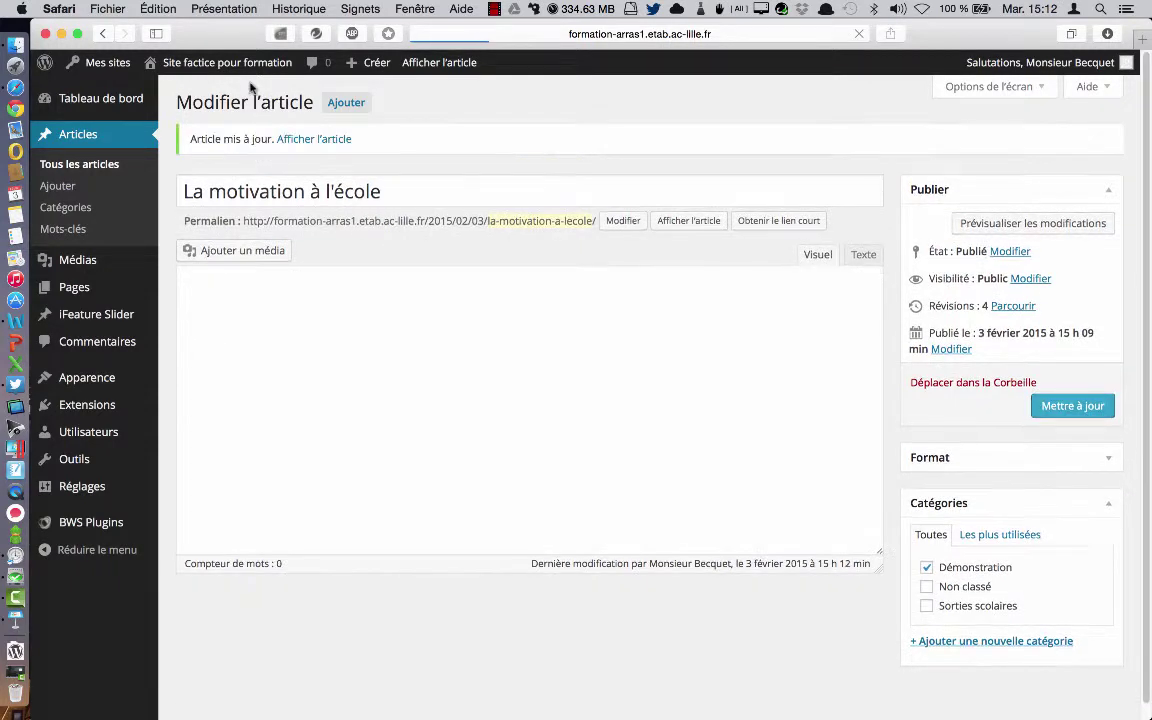
Step: Go to the site, test that the GOOGLE link opens in a separate tab, and close the Google tab
left_click(186, 88)
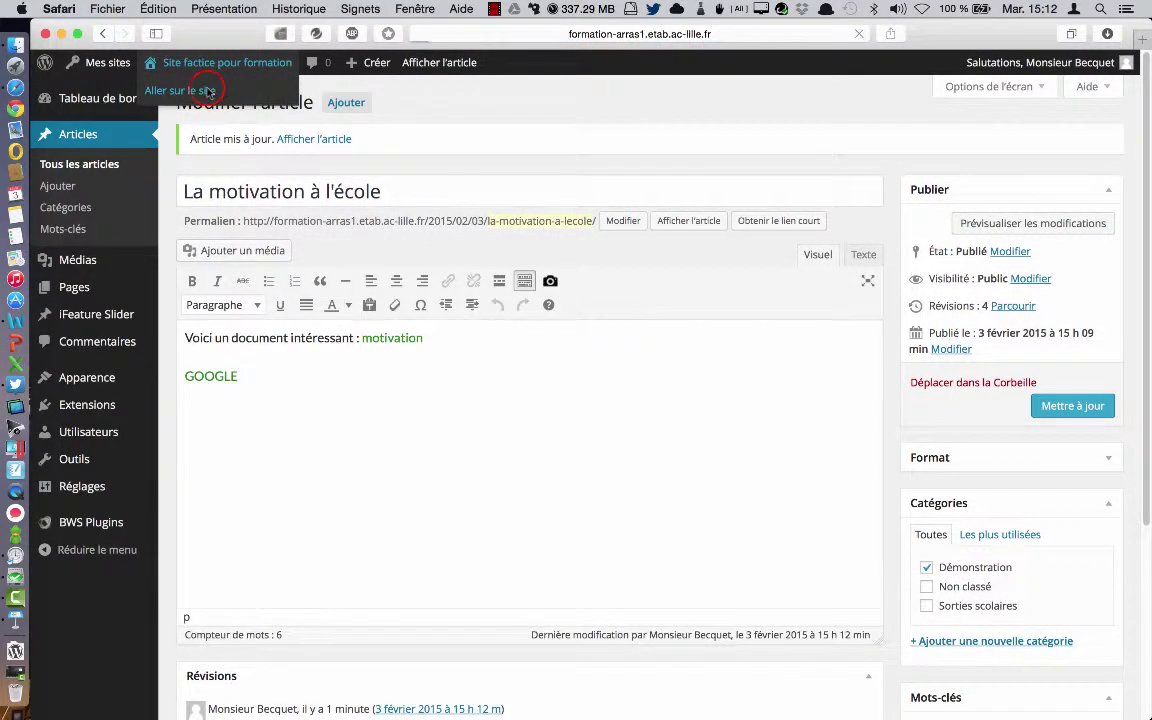
left_click(454, 316)
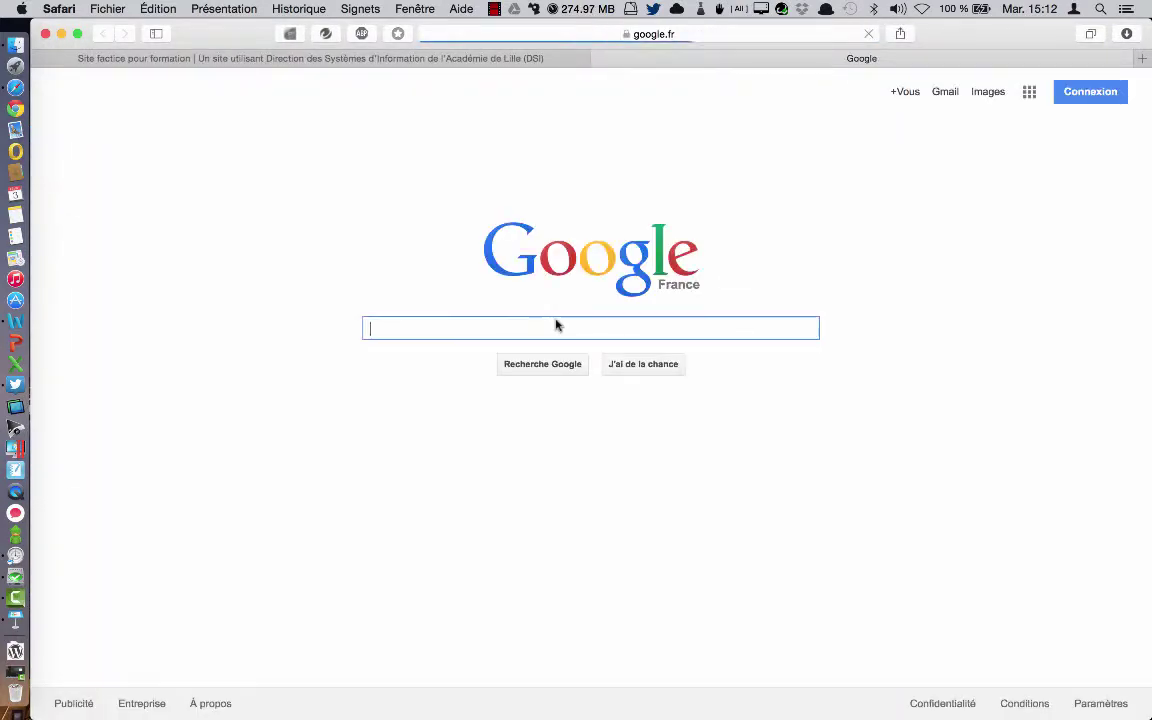
left_click(452, 58)
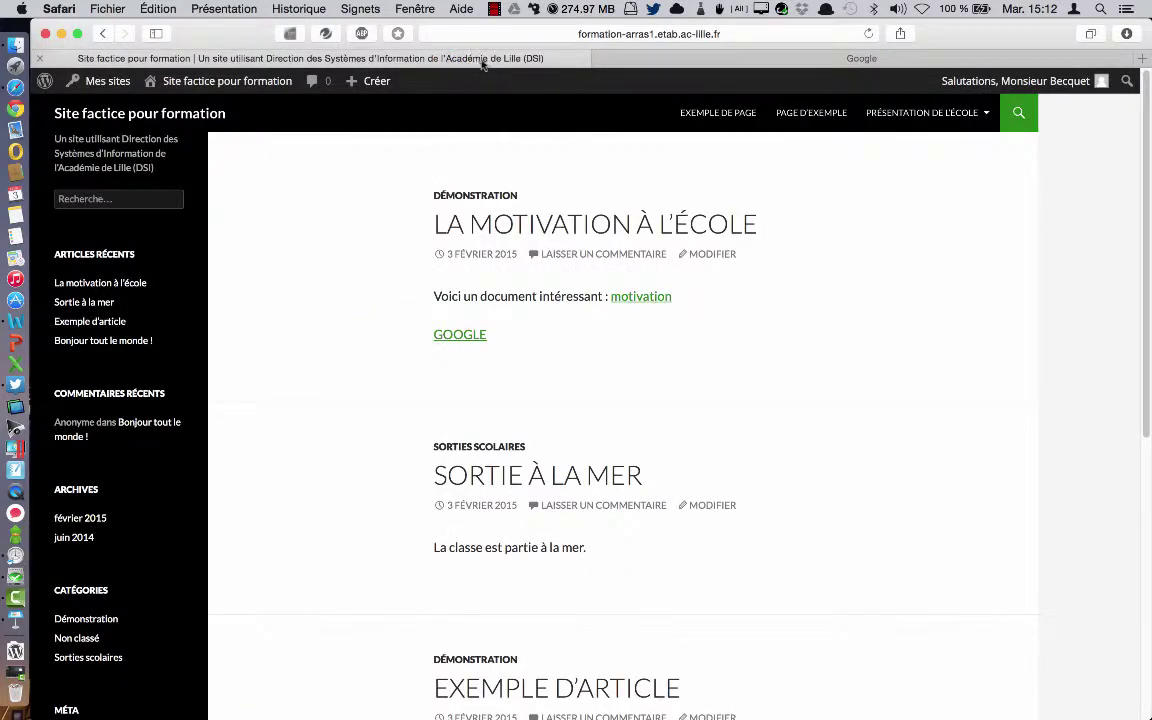
left_click(607, 58)
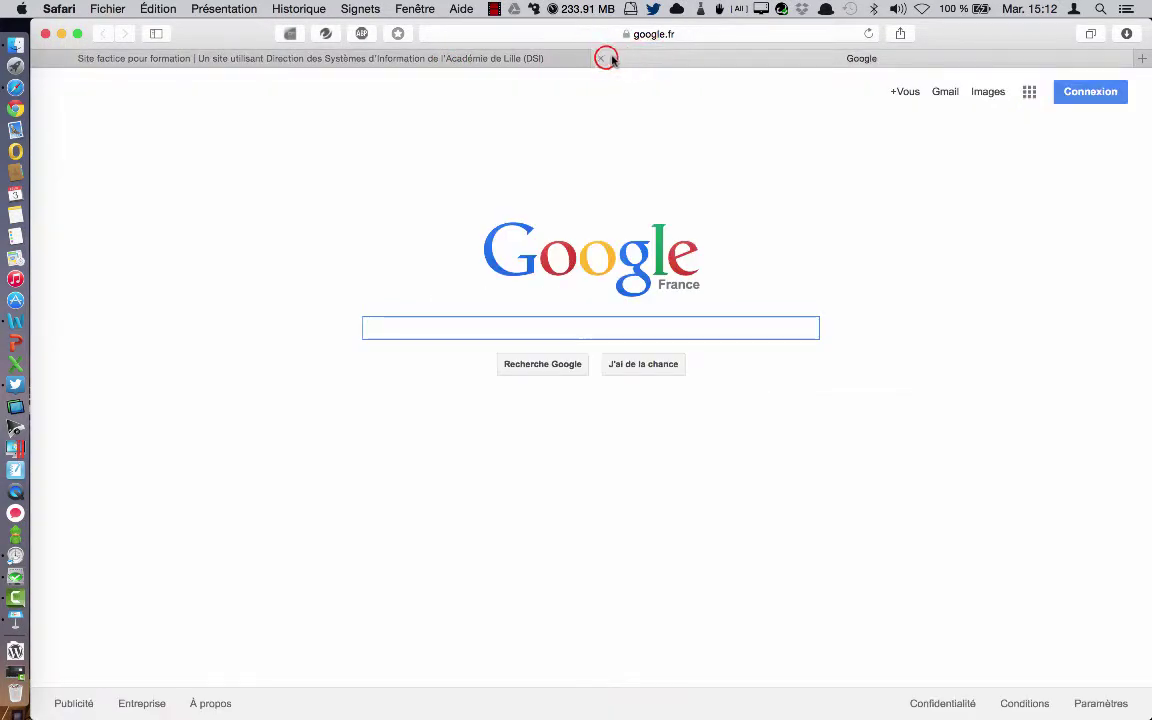
left_click(603, 58)
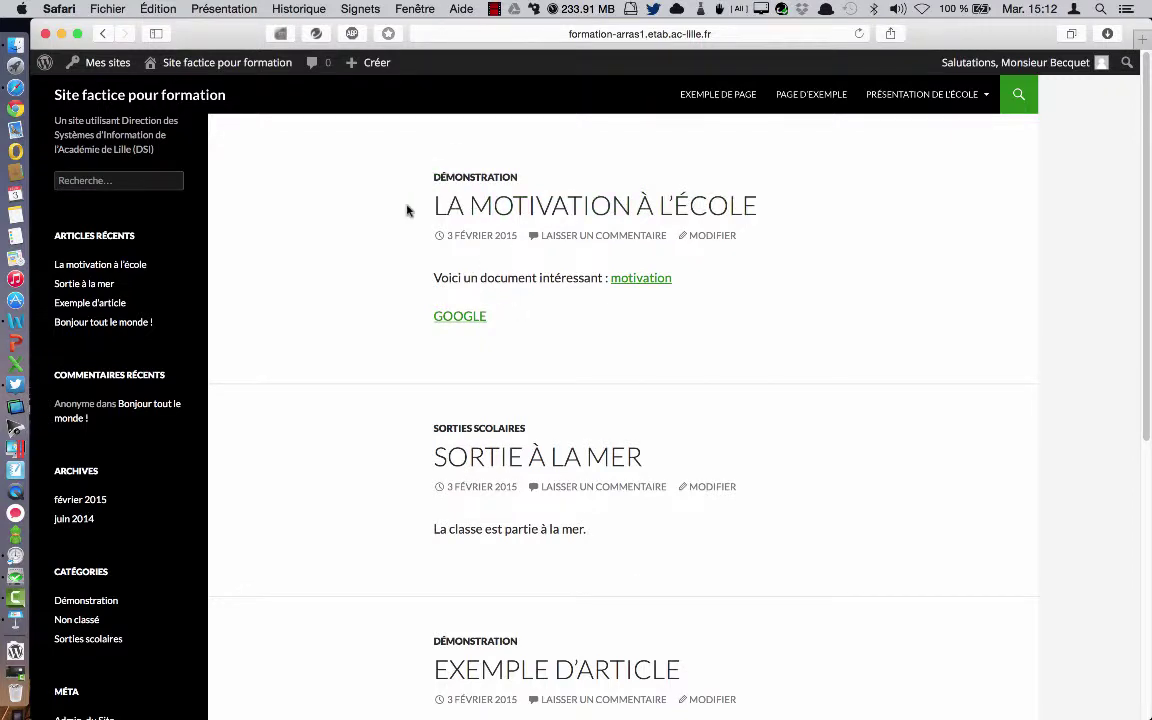
Step: Create a new article with the title "Images pour le CP"
mouse_move(376, 64)
left_click(366, 92)
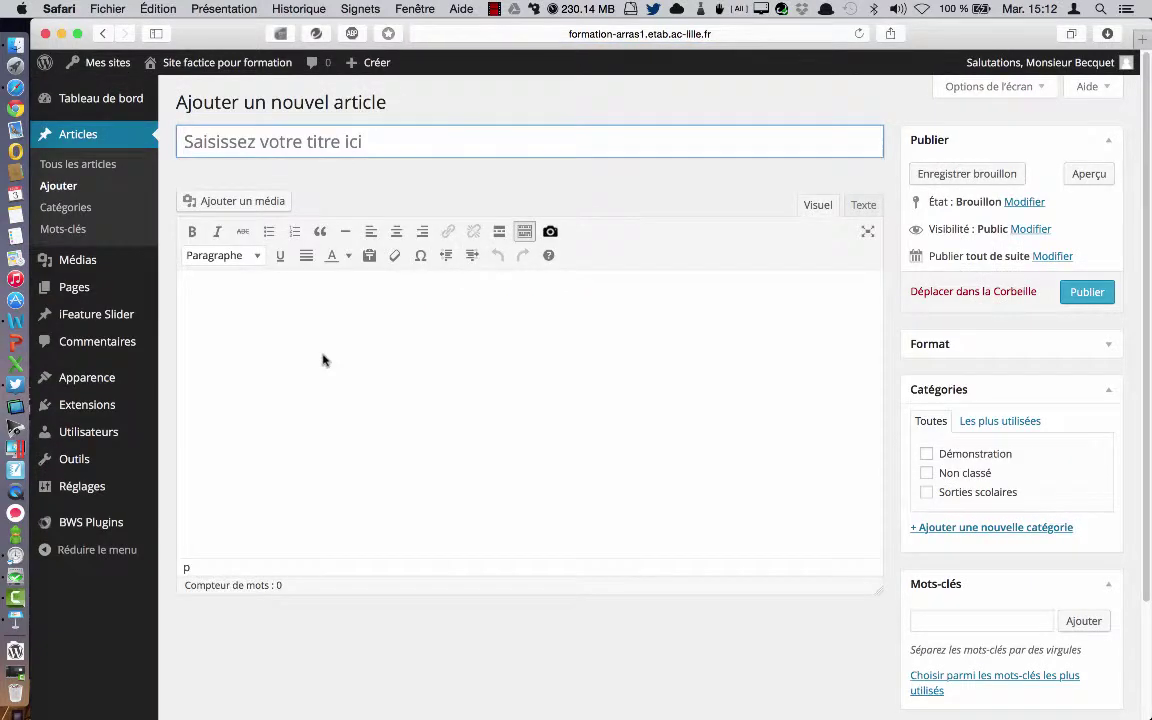
key("shift")
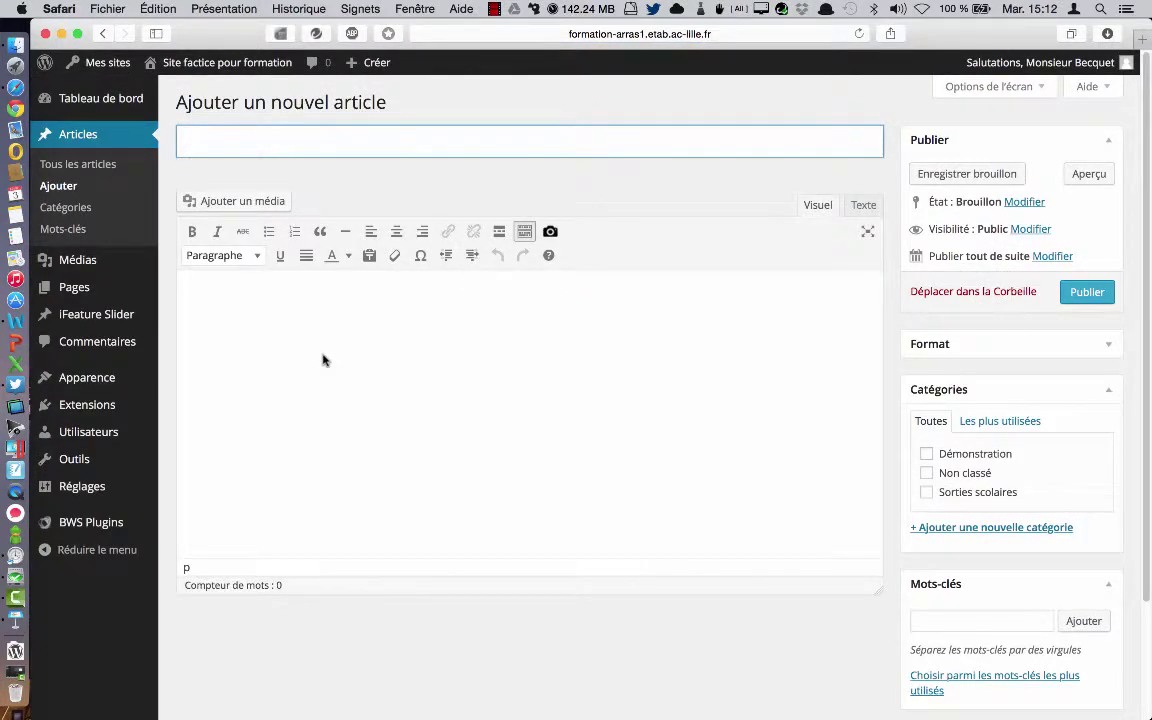
type("Images pour le CP")
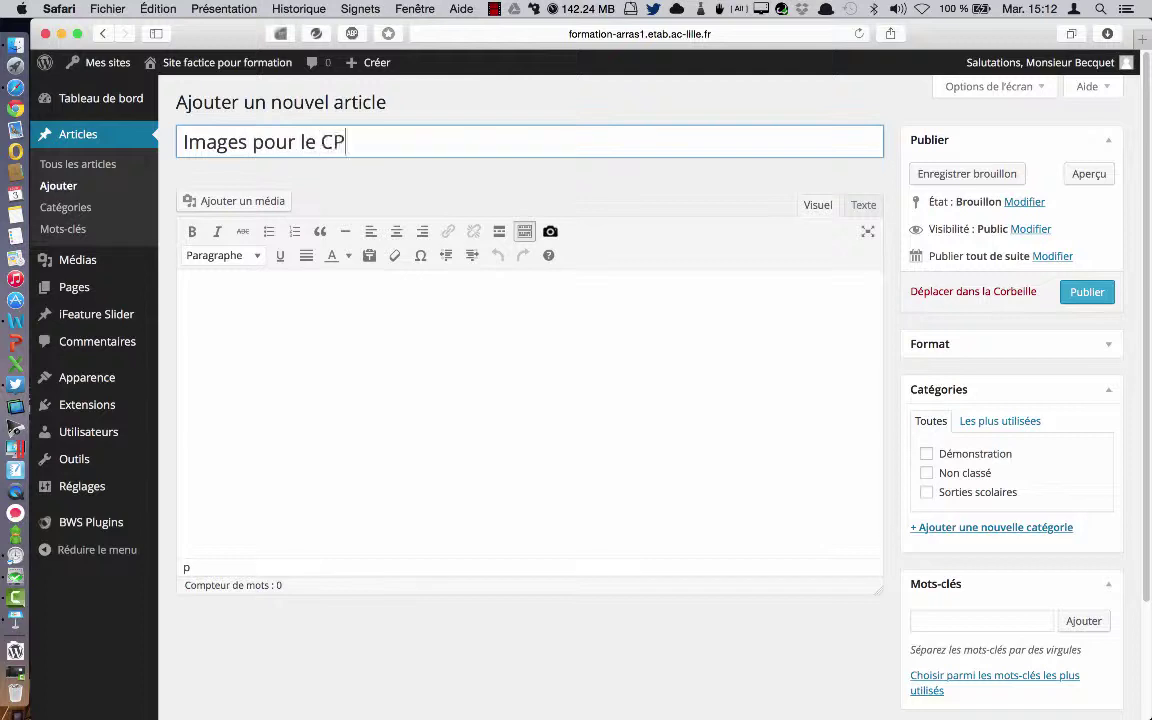
key("Tab")
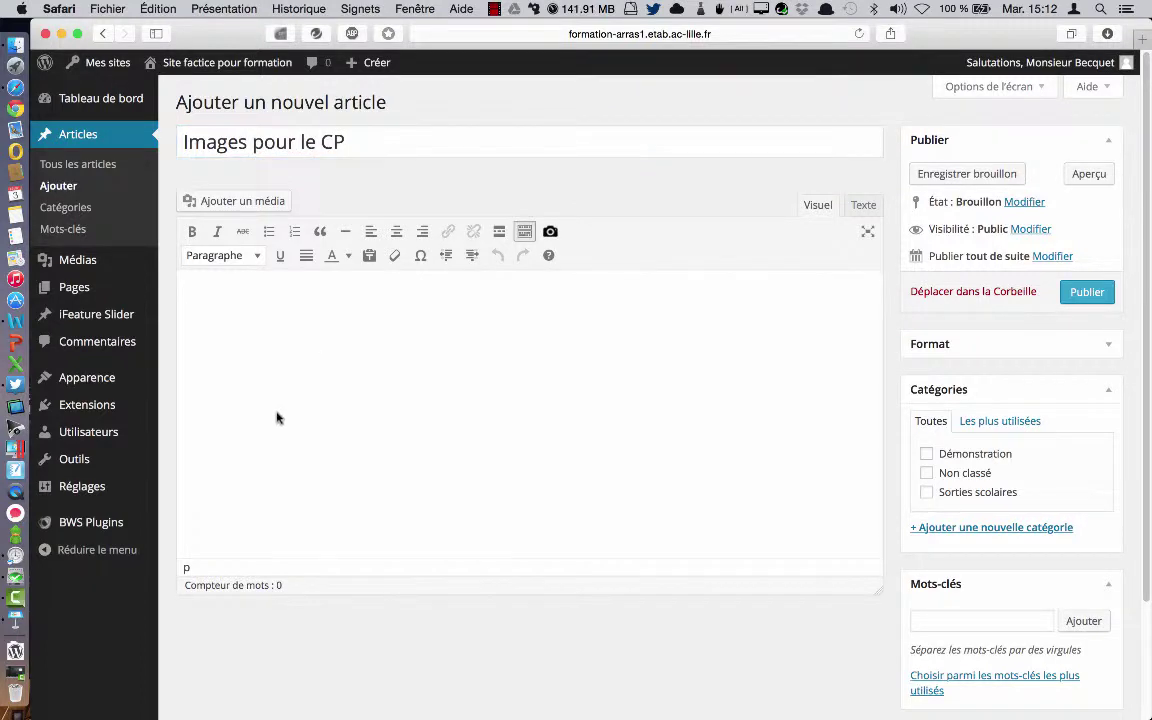
Step: Upload the images Brosse.jpg, Chemise.jpg and Herisson.jpeg from the computer as media for the article
left_click(238, 199)
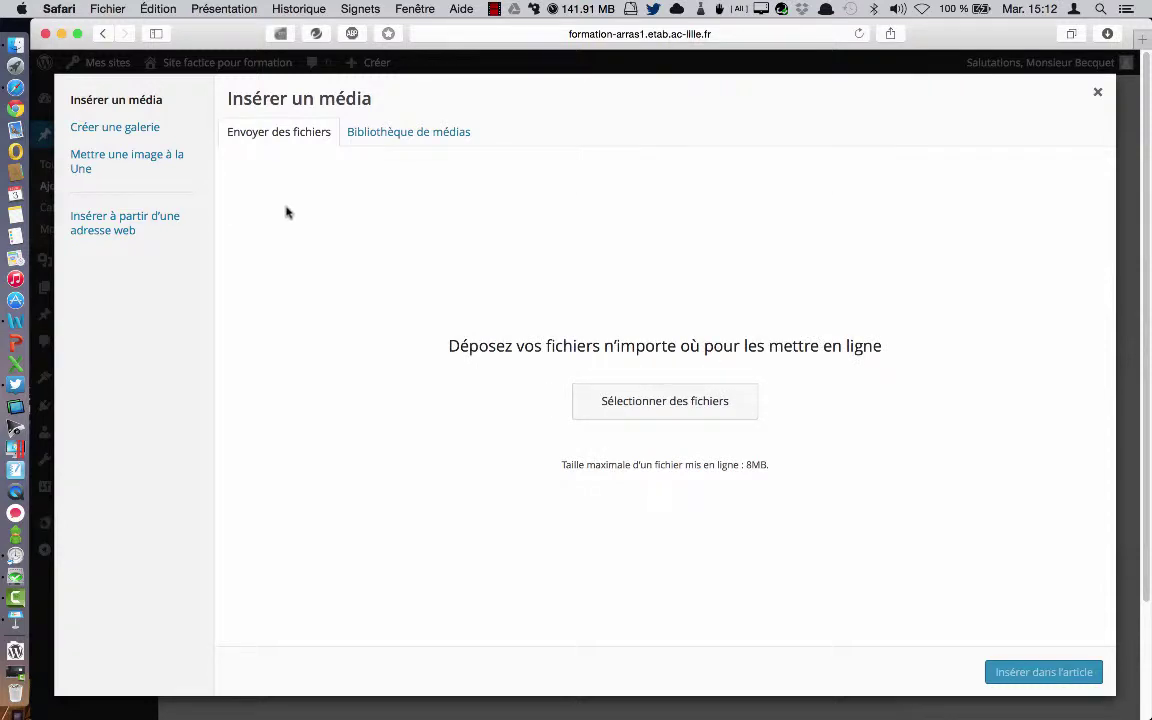
left_click(662, 404)
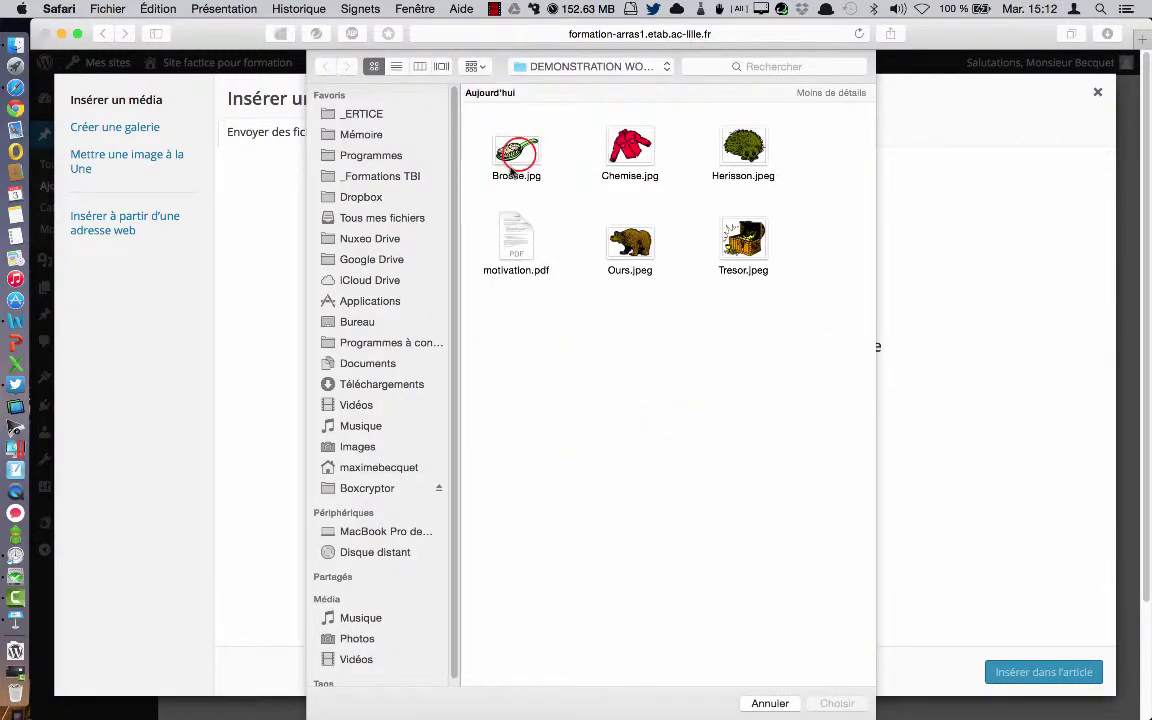
left_click(520, 154)
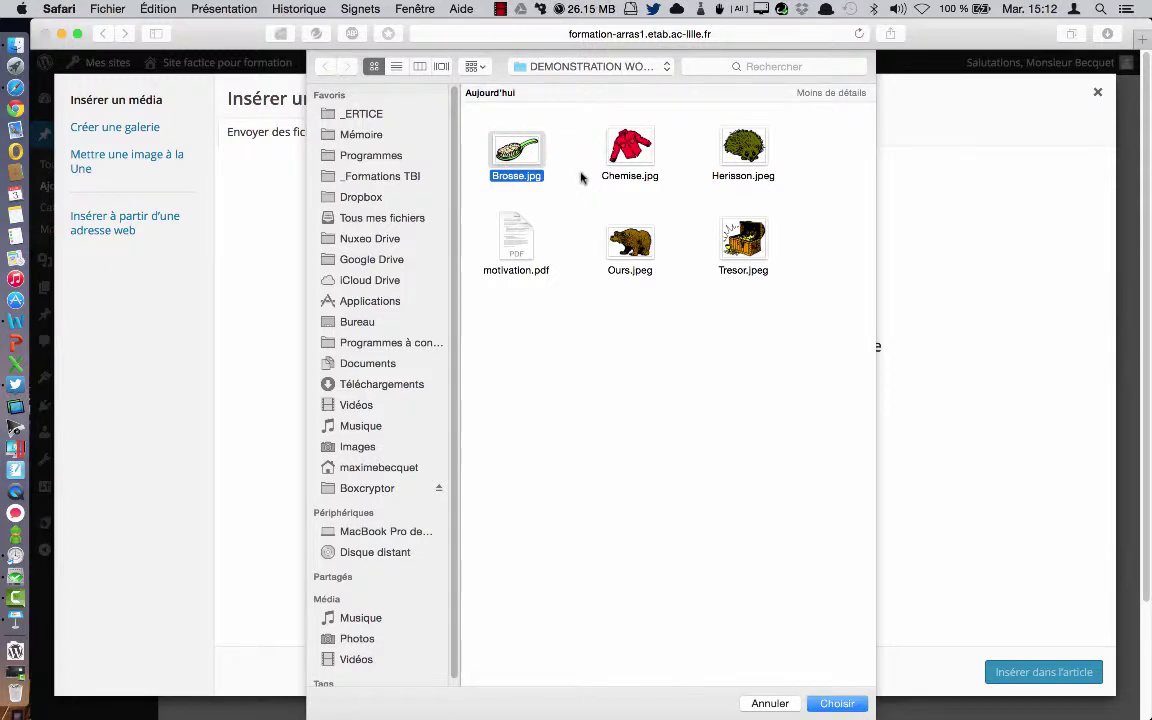
left_click(630, 150, "super")
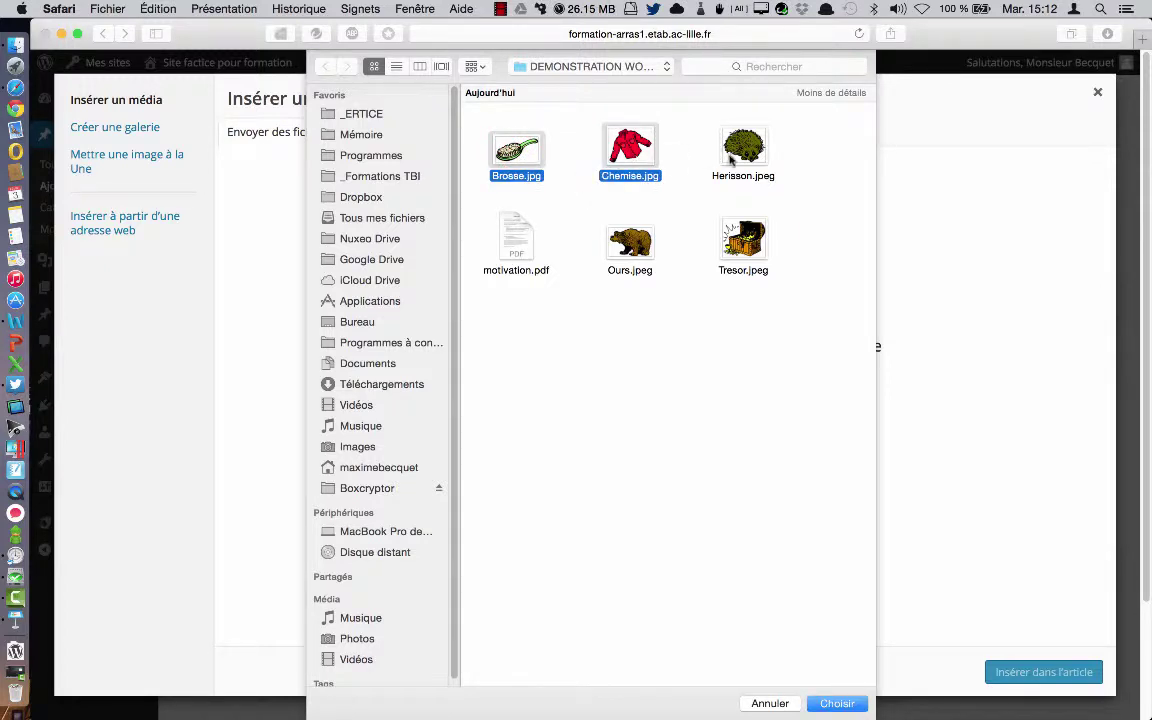
left_click(798, 186)
left_click_drag(798, 188, 460, 130)
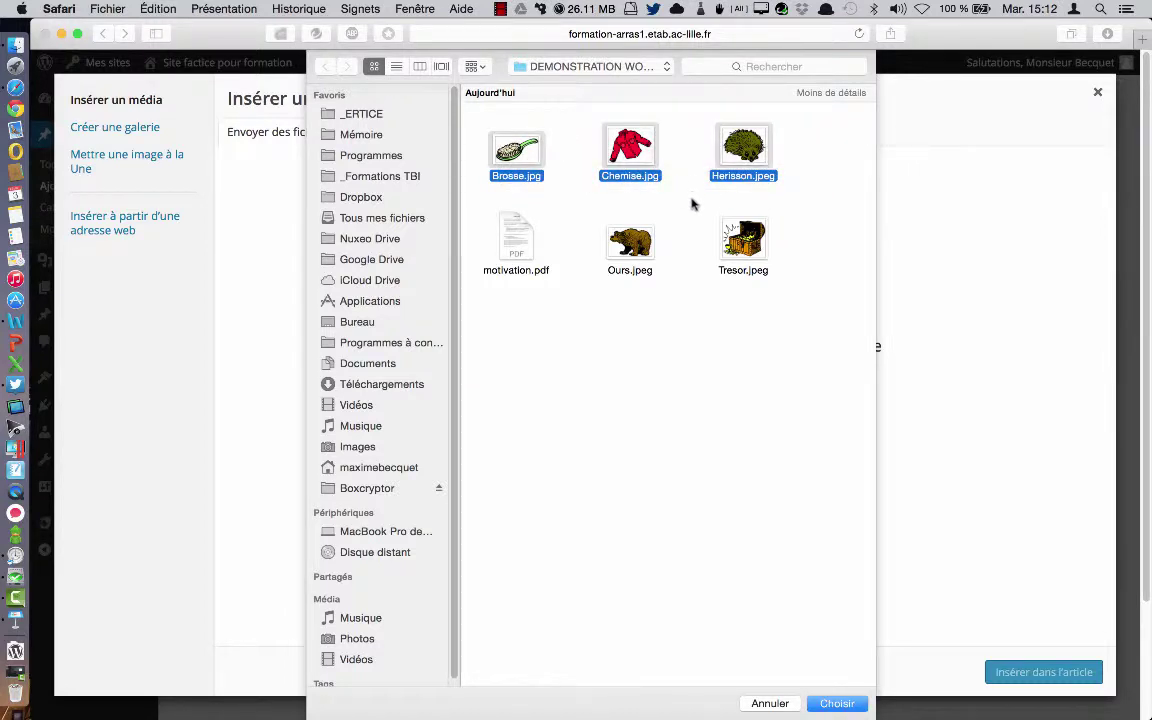
left_click(838, 704)
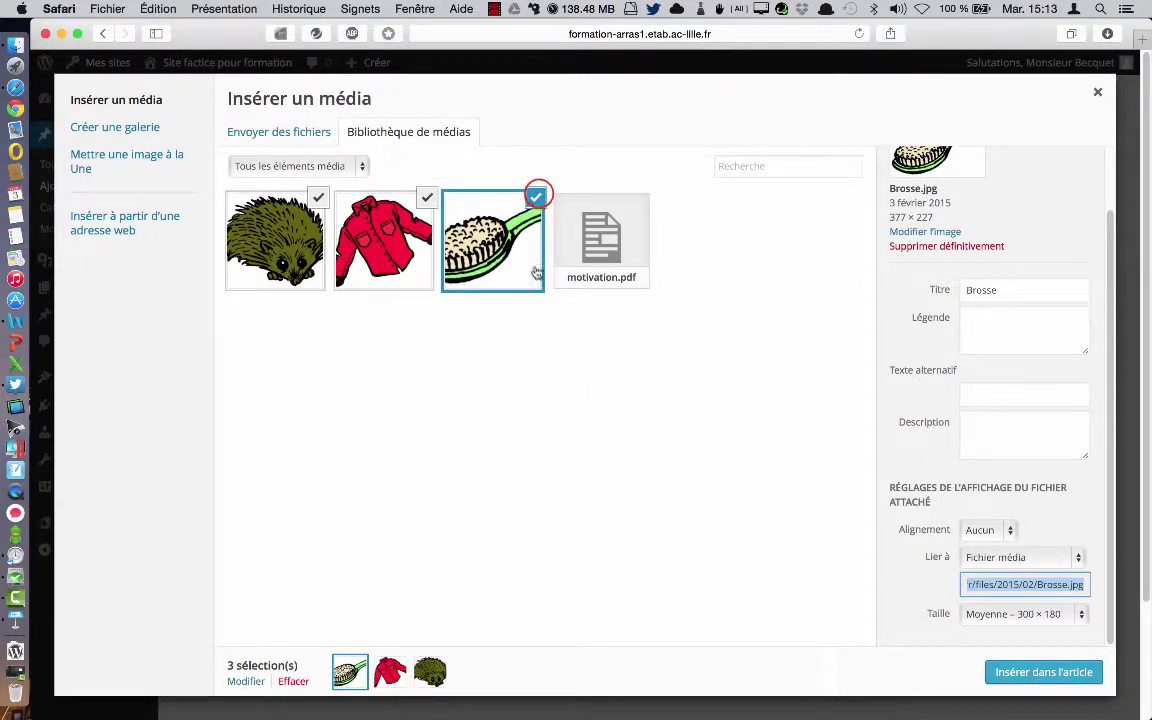
Step: Deselect the Brosse image and give the Herisson image the caption "Qu'il est joli !"
left_click(536, 197)
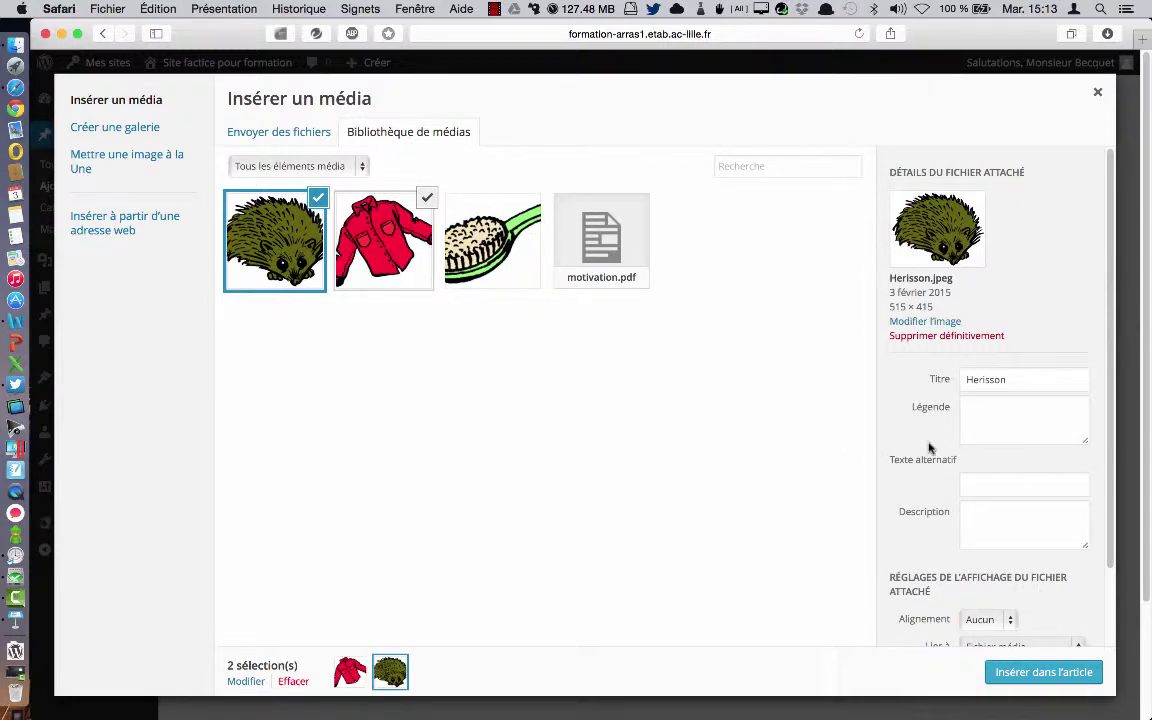
left_click_drag(1108, 442, 1110, 474)
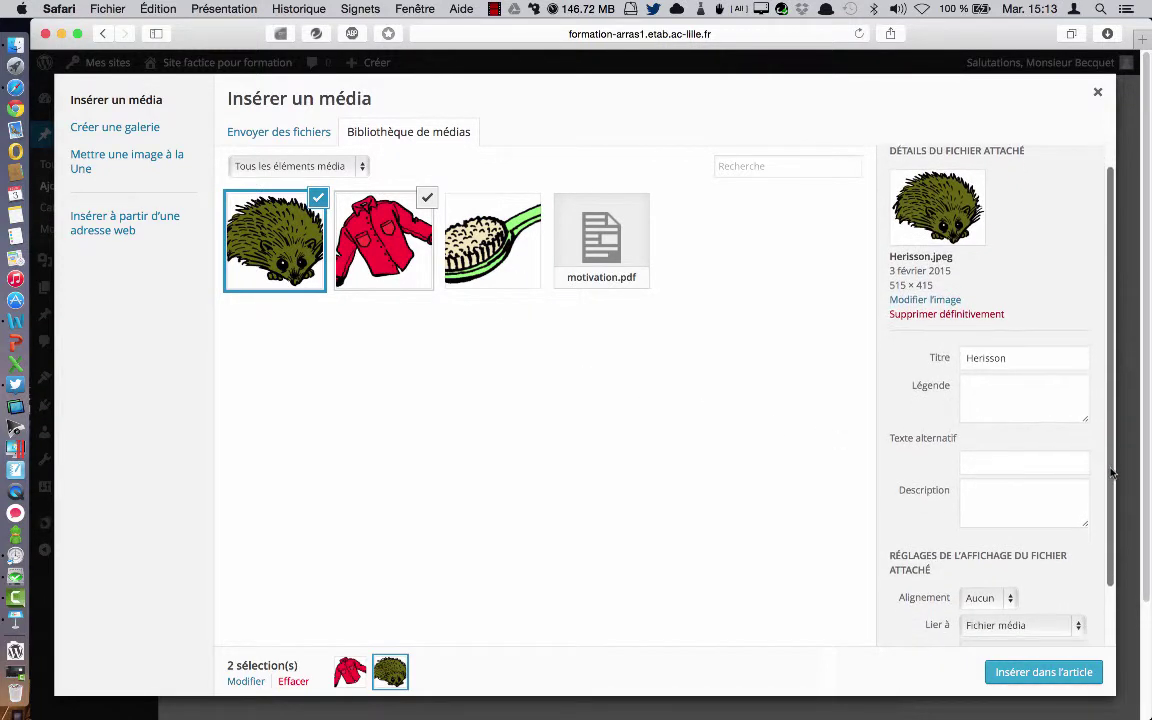
left_click(992, 398)
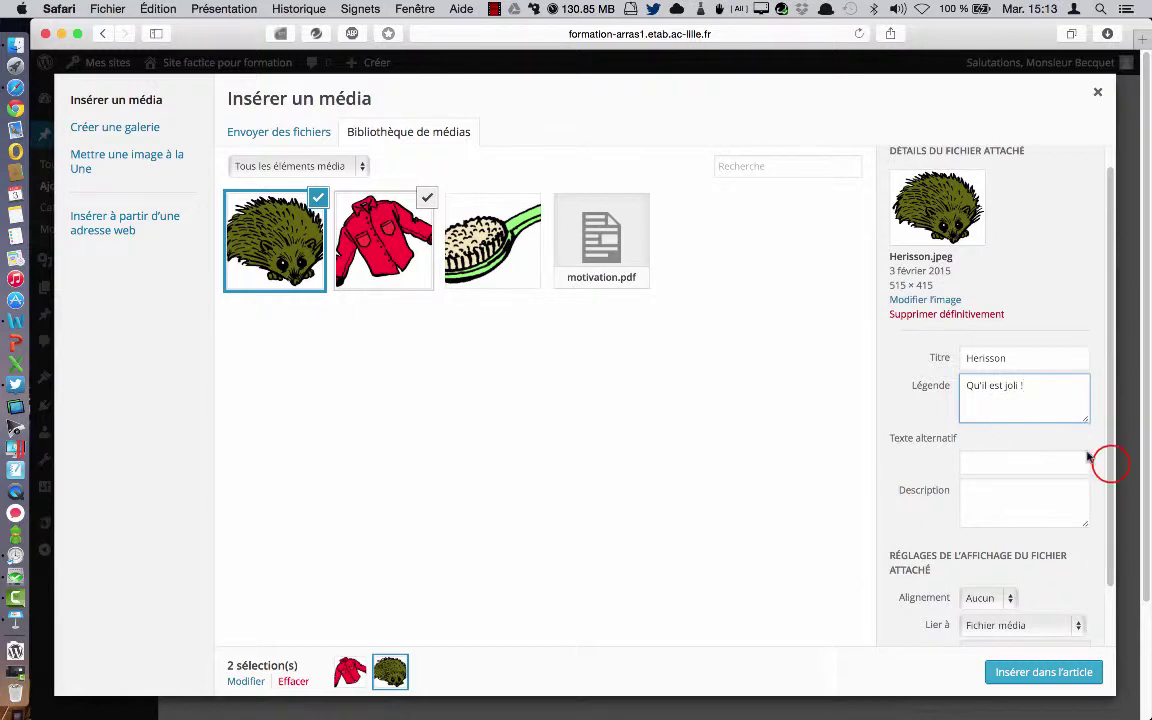
Step: Set the Herisson image's alignment to Centre and keep its size at Moyenne – 300 × 241
left_click_drag(1111, 463, 1112, 520)
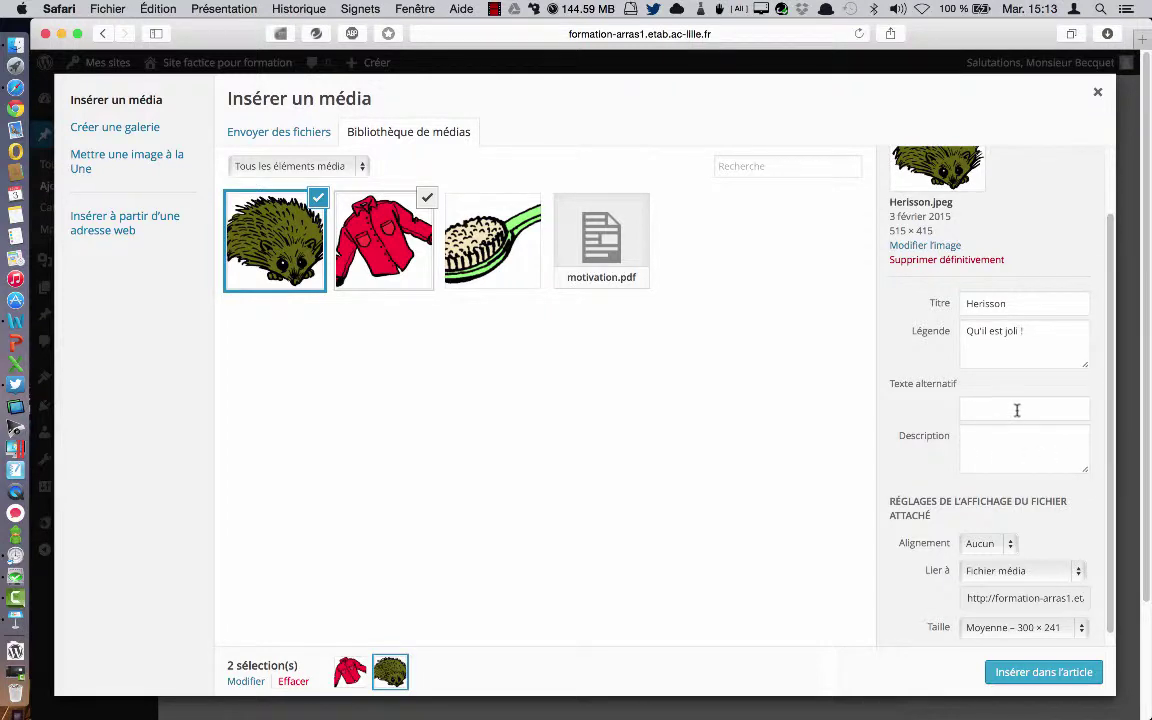
scroll(990, 415, "down", 1)
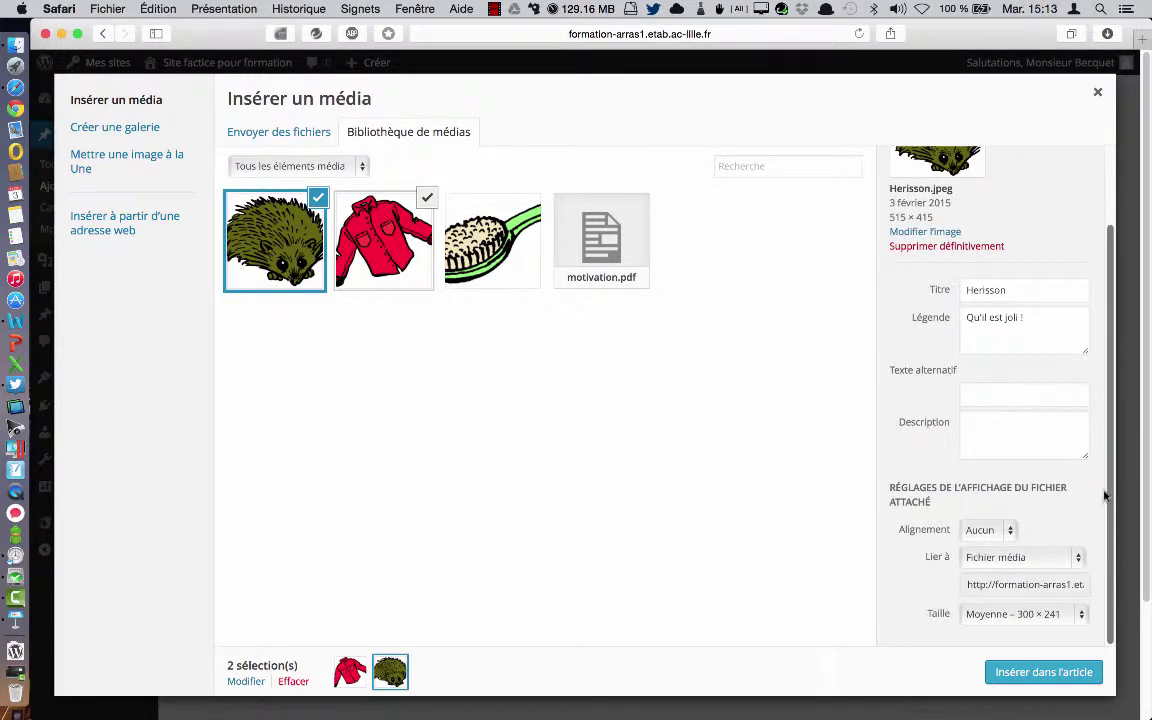
left_click(1010, 533)
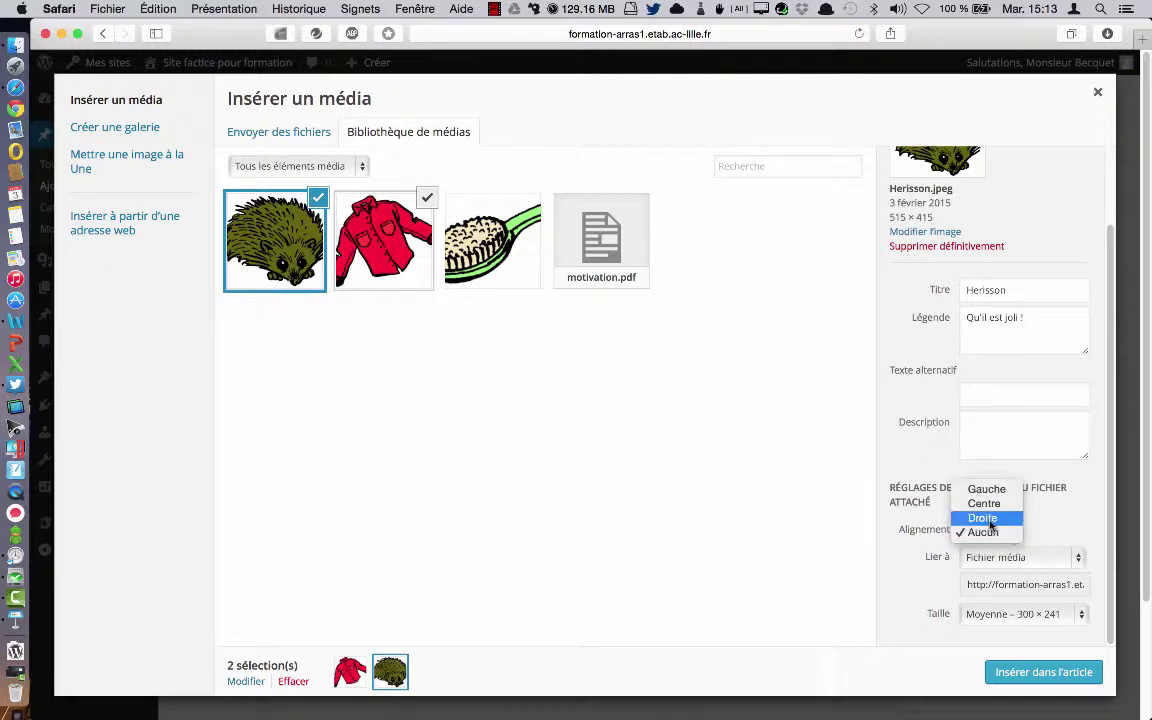
left_click(996, 508)
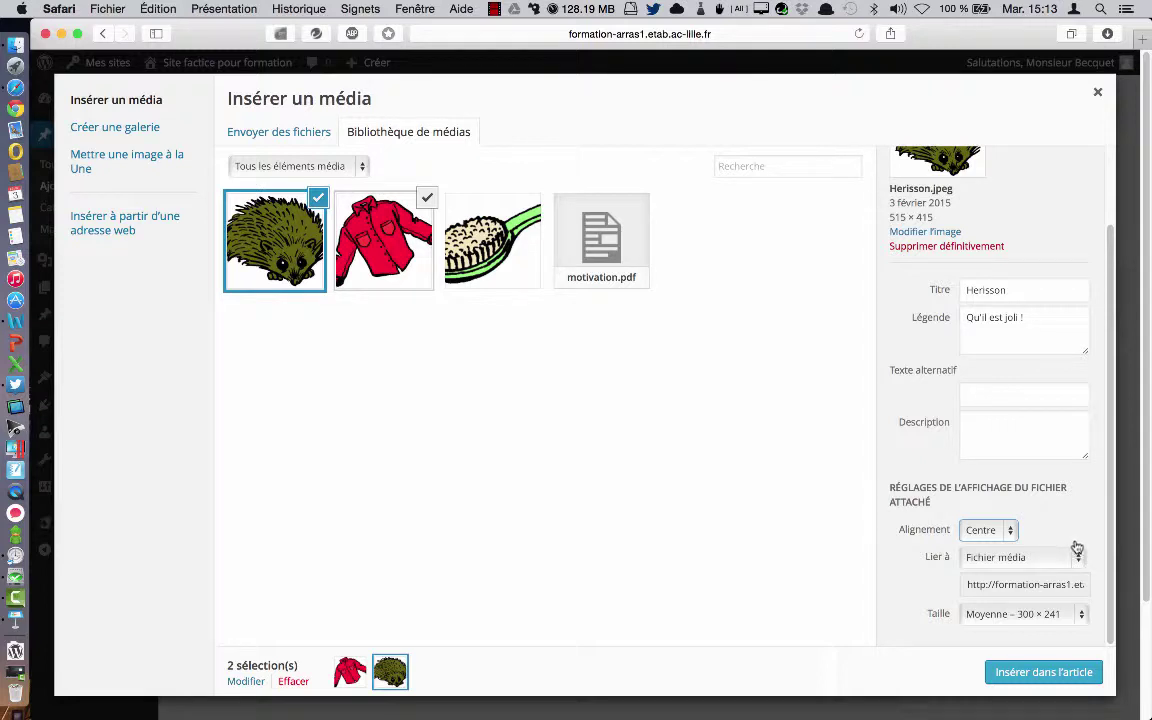
left_click(1080, 616)
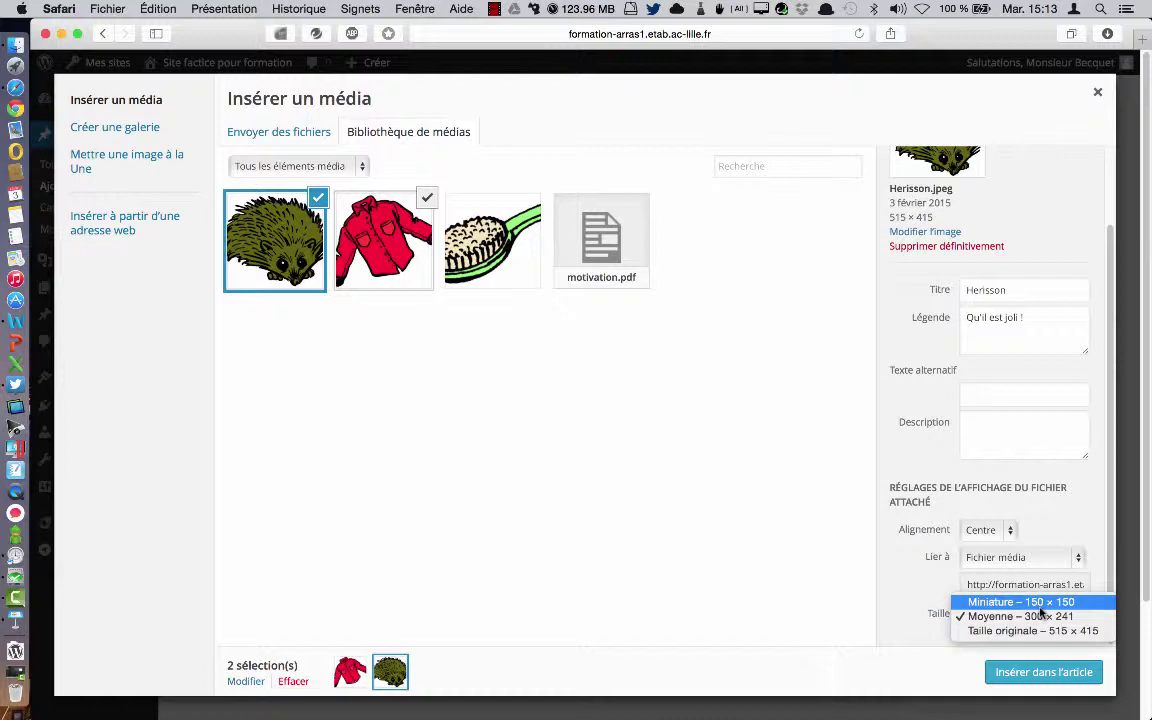
left_click(902, 607)
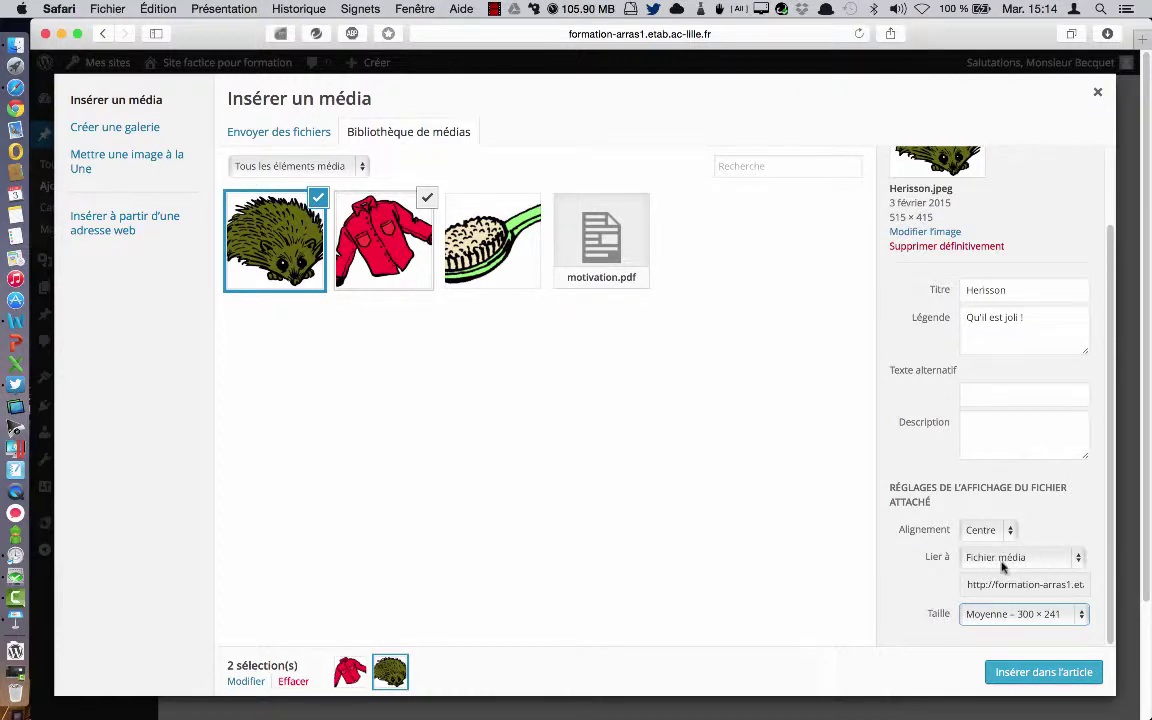
Step: Try a custom link (Lien personnalisé) for the Herisson image, and settle on Aucun as its link target
left_click(1078, 557)
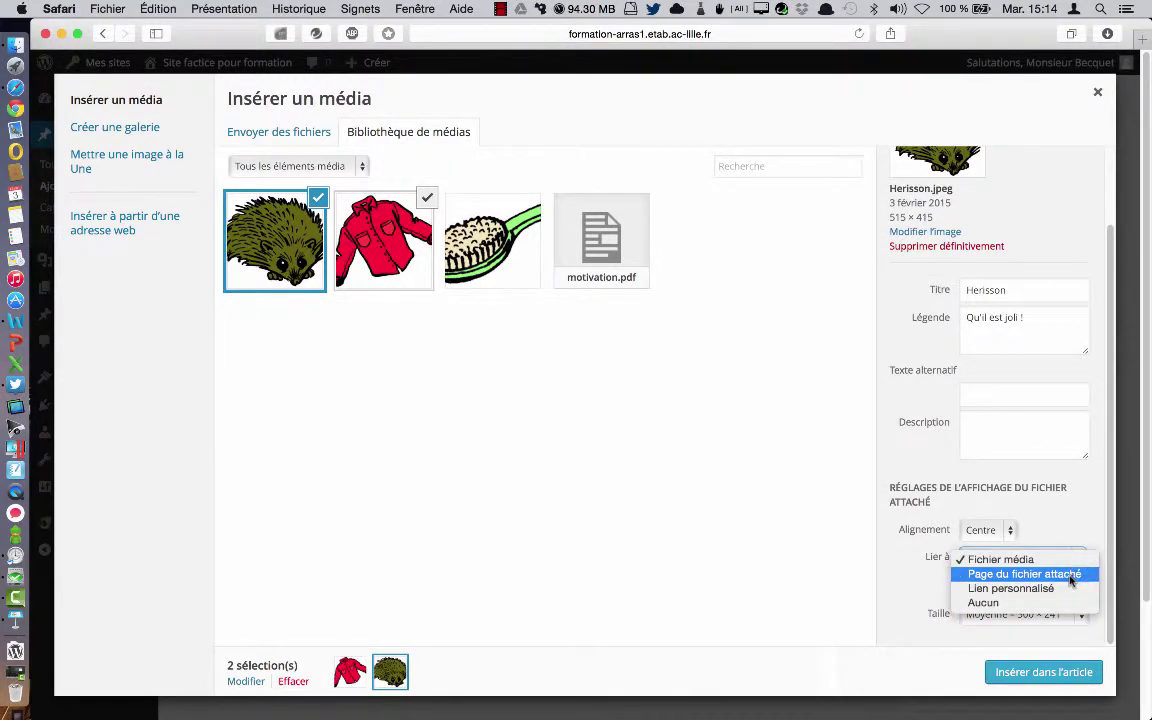
left_click(1000, 590)
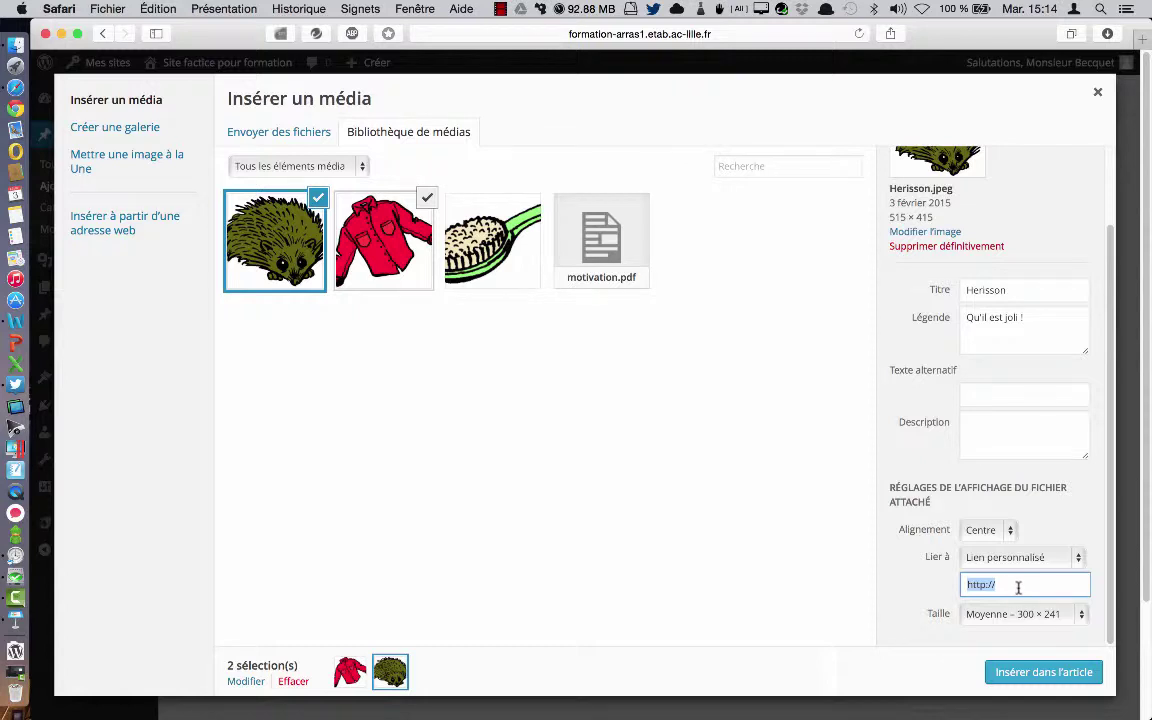
left_click(1077, 558)
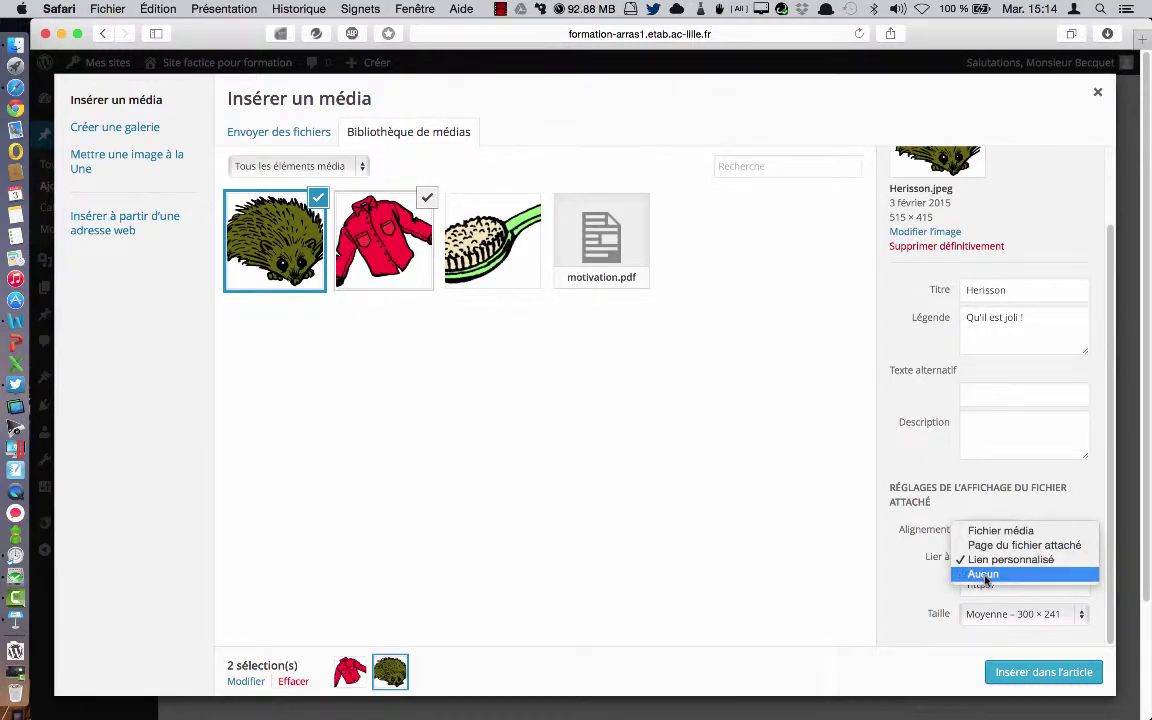
left_click(985, 577)
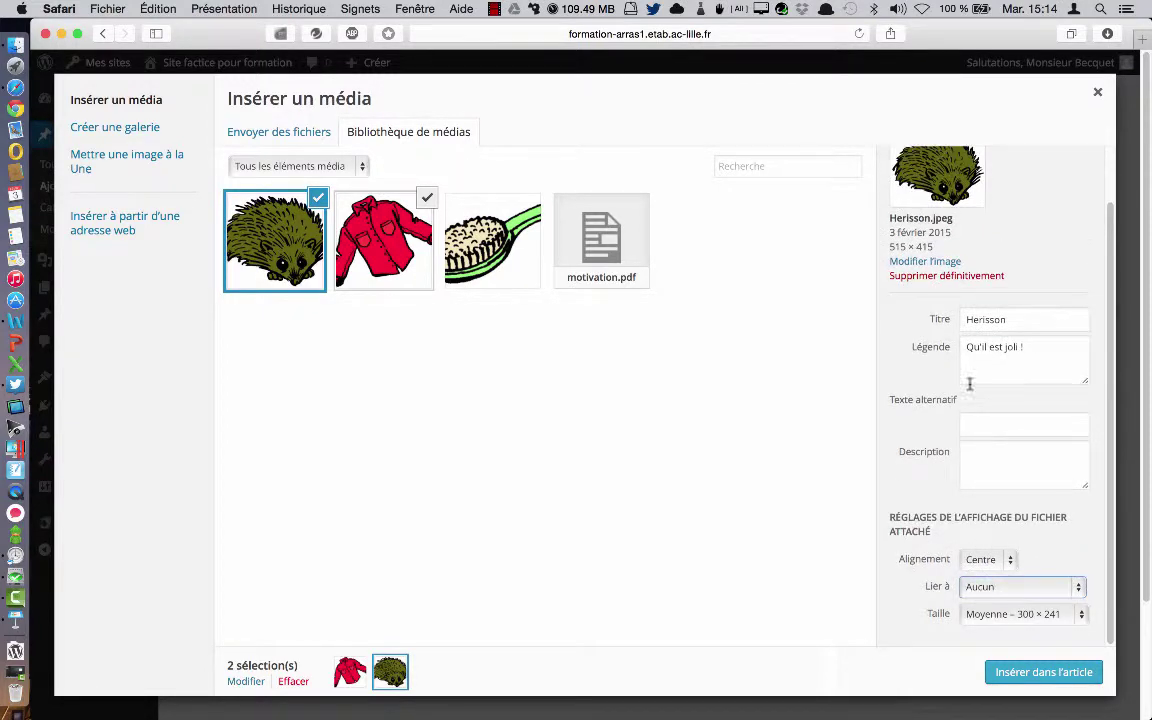
Step: Select the Chemise image to check its display settings, and insert it into the article together with the Herisson image
scroll(970, 520, "up", 1)
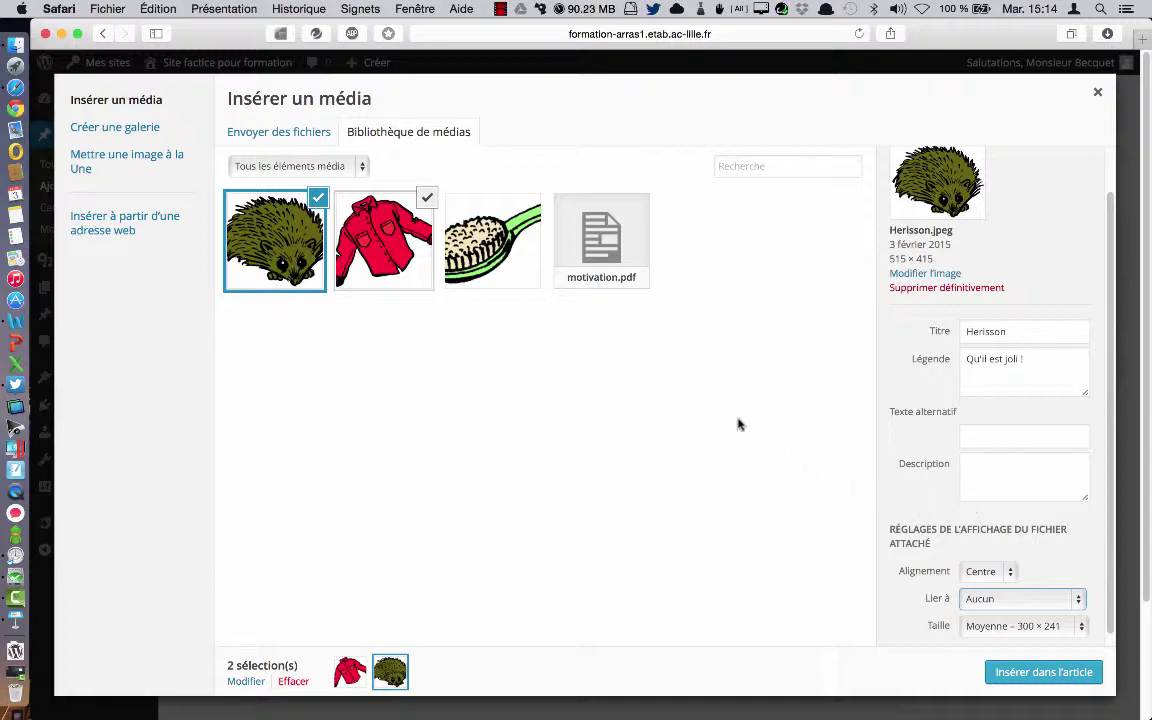
left_click(390, 245)
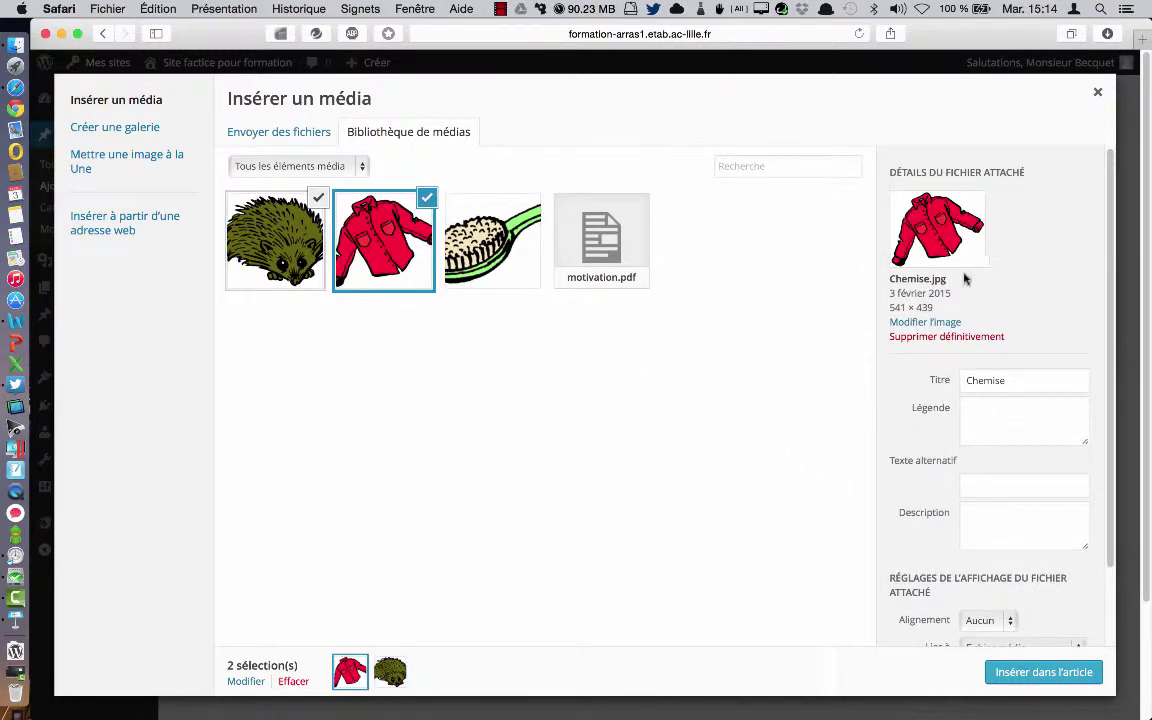
scroll(1000, 385, "down", 3)
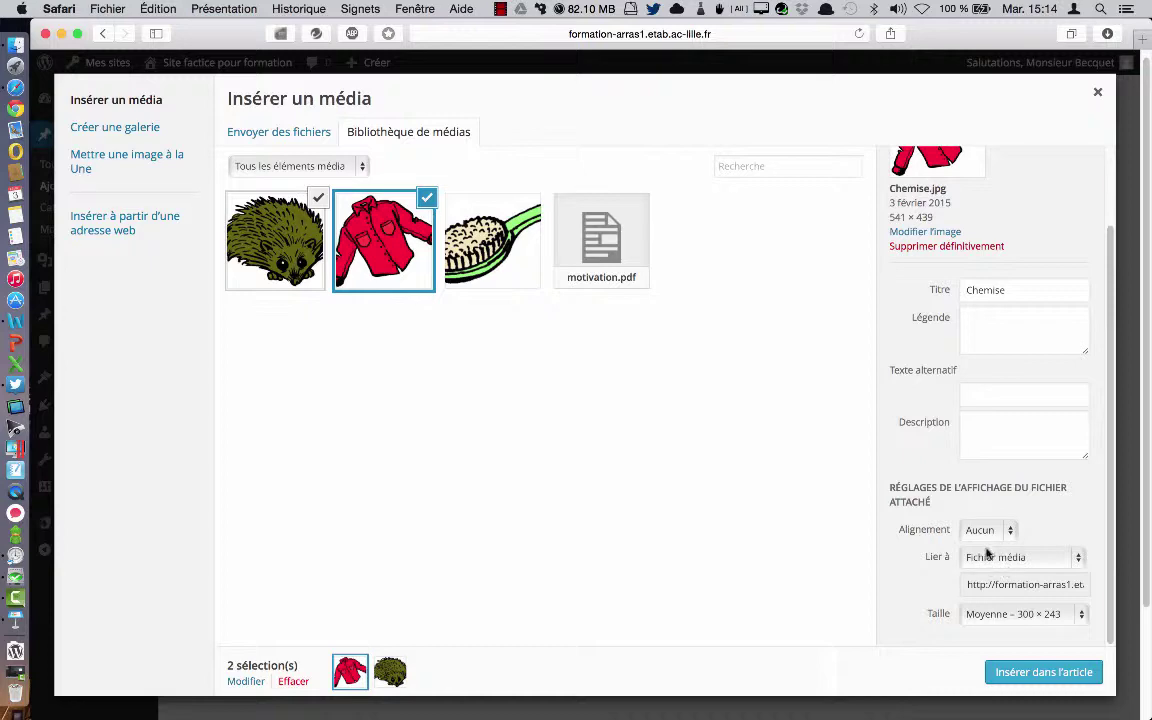
left_click(1050, 673)
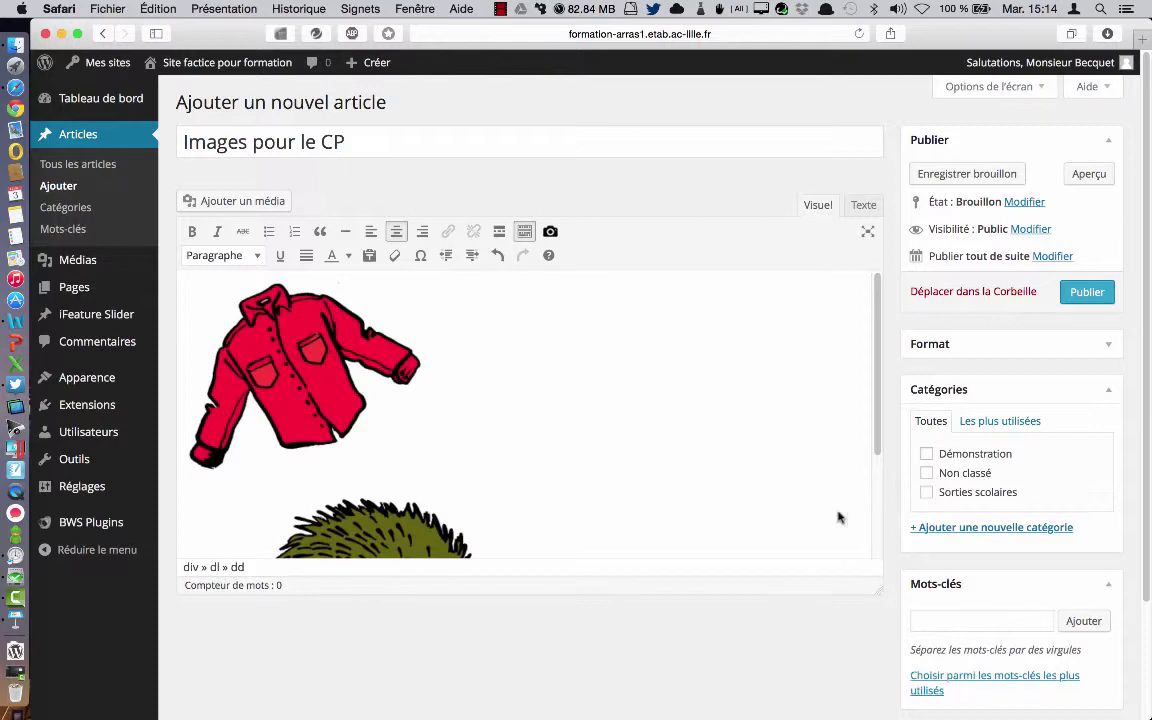
Step: Scale the shirt image and the hedgehog image in the article down proportionally to similar small sizes
scroll(514, 418, "down", 5)
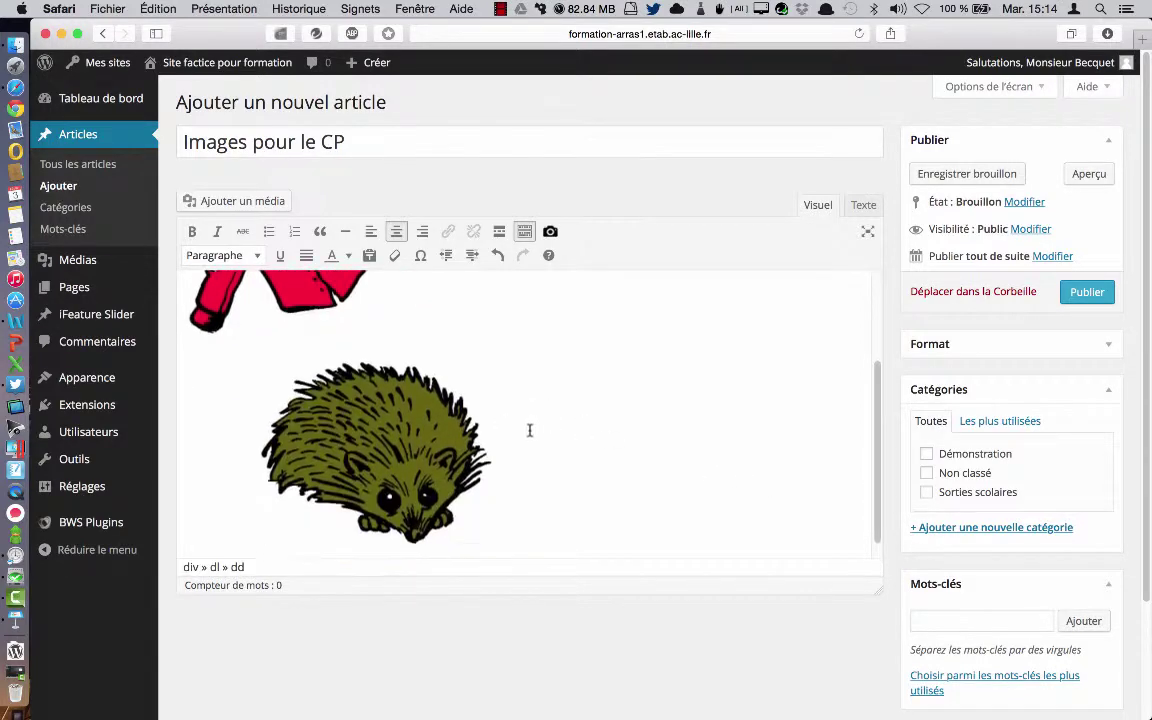
scroll(524, 443, "up", 4)
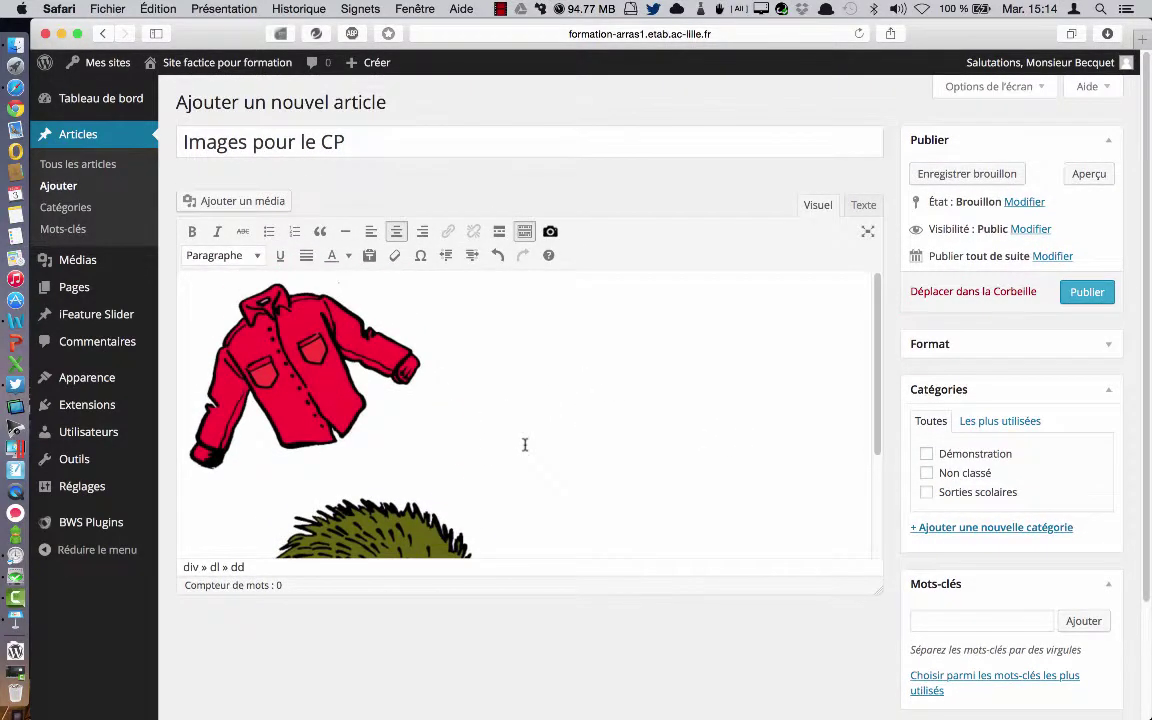
scroll(524, 444, "down", 5)
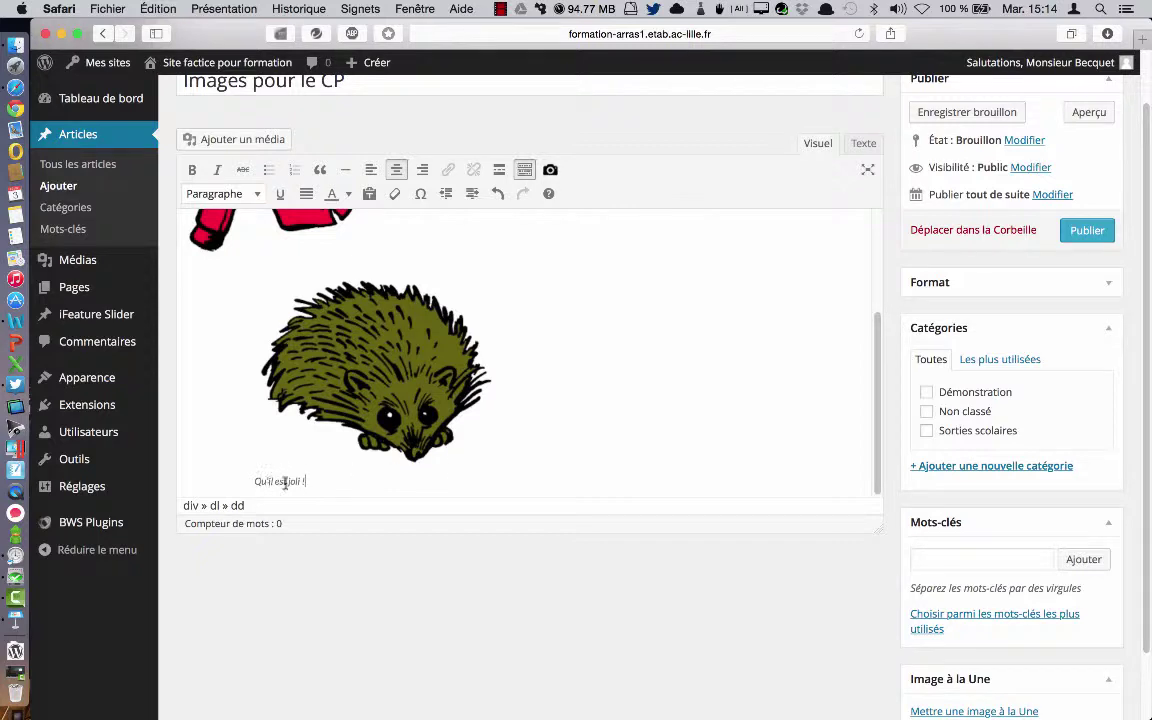
scroll(333, 465, "up", 5)
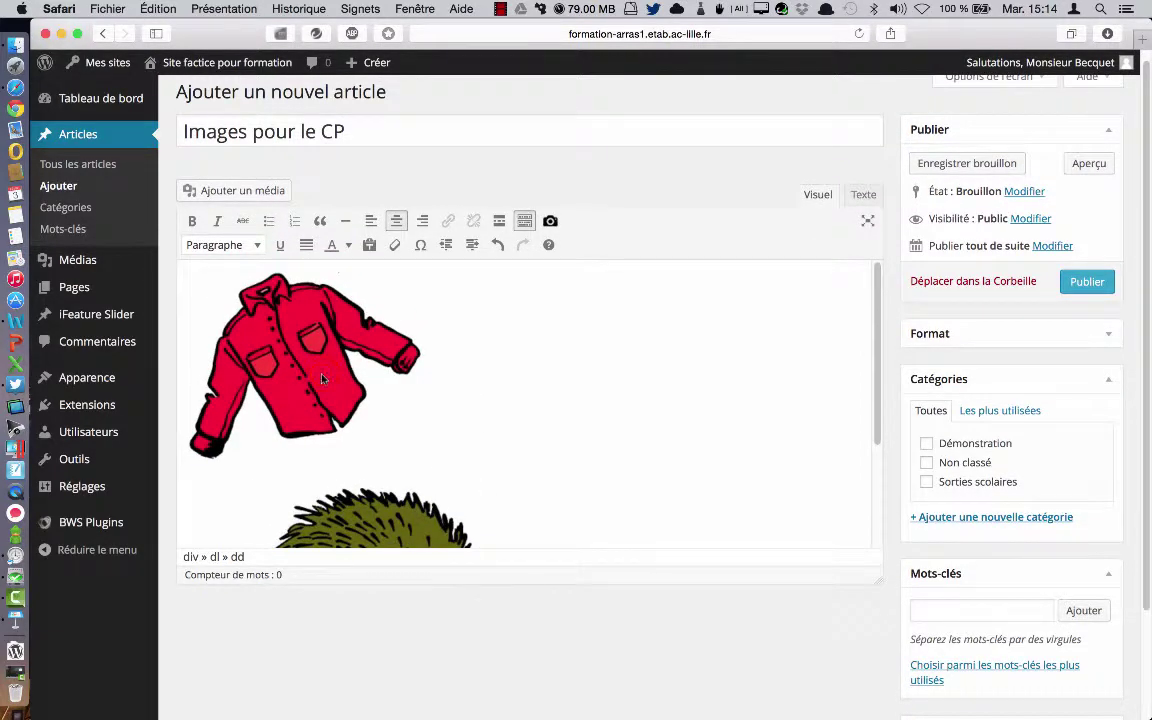
left_click(322, 379)
left_click_drag(424, 462, 323, 380)
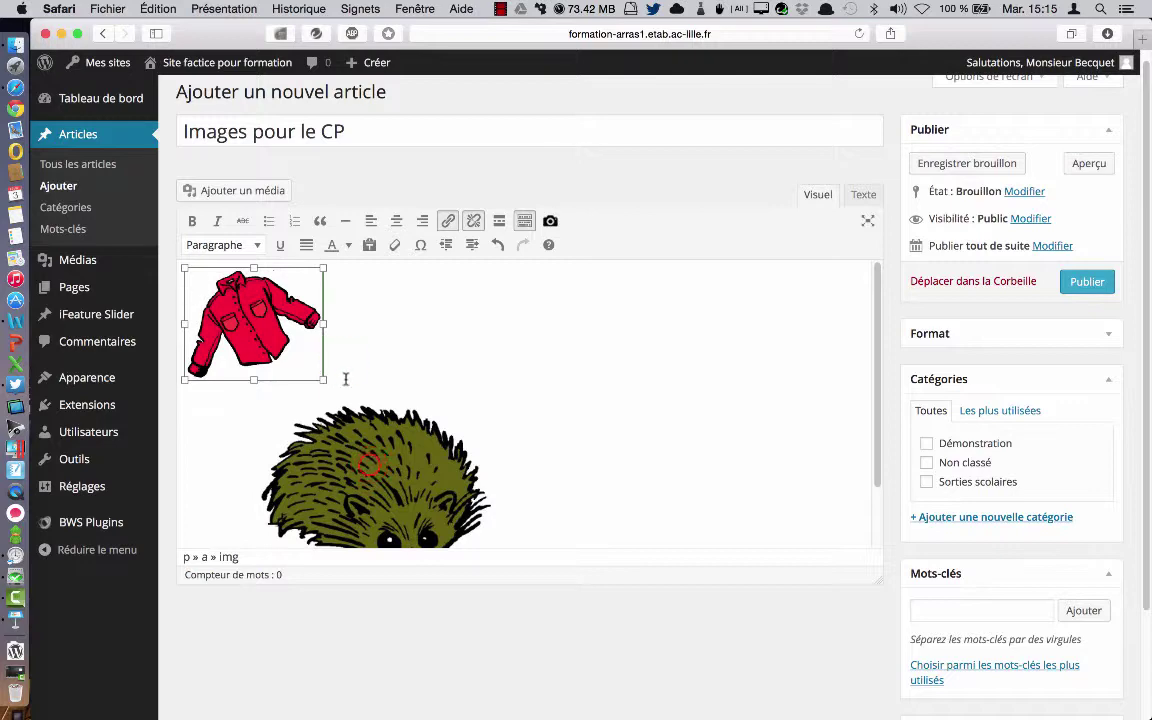
left_click(332, 419)
scroll(360, 416, "down", 1)
left_click_drag(494, 492, 405, 420)
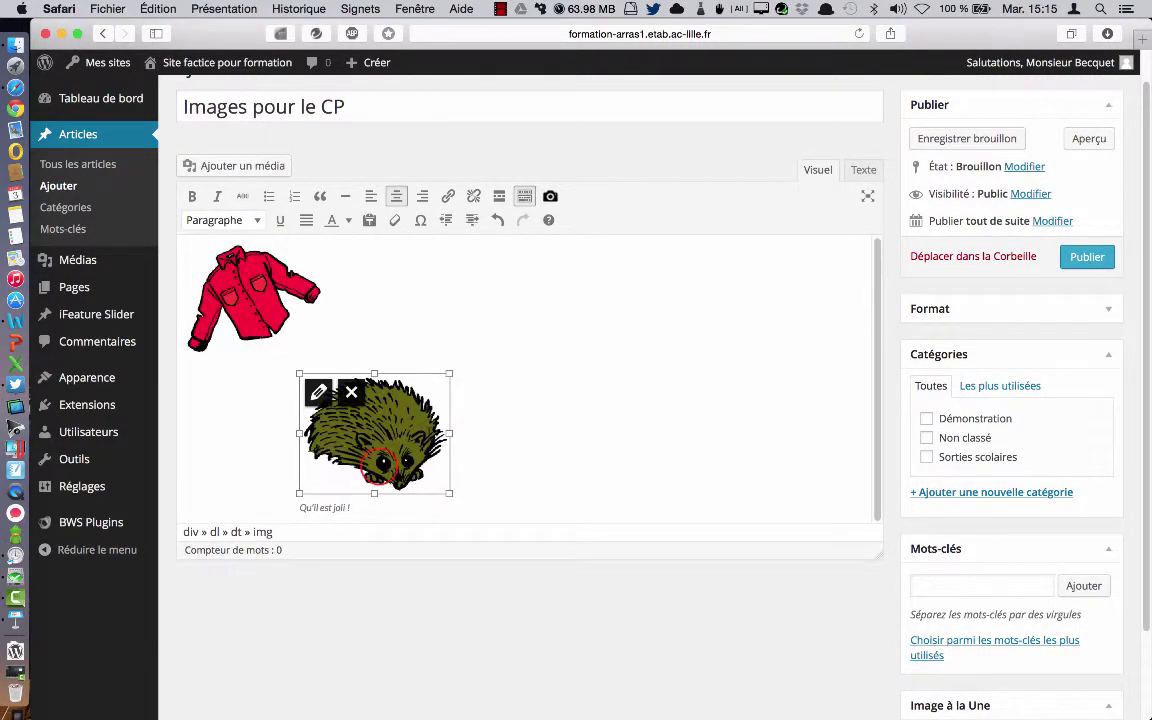
Step: Bring the hedgehog image up onto the same line as the shirt image and publish the article
left_click(352, 309)
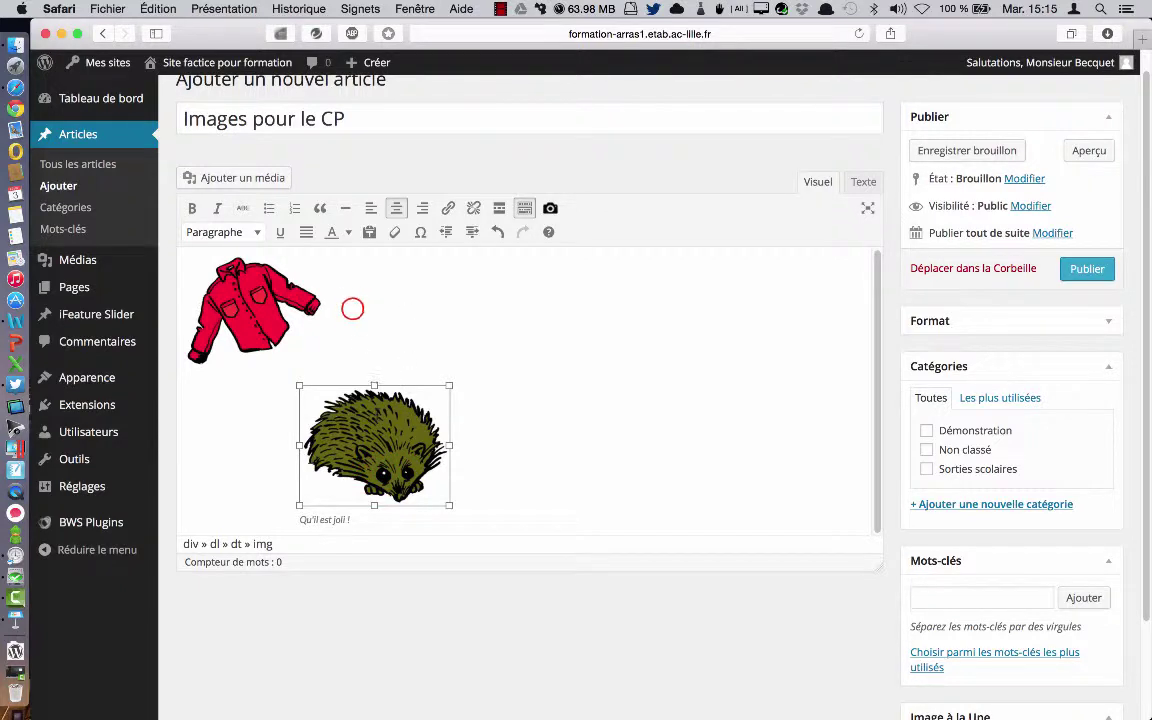
key("Delete")
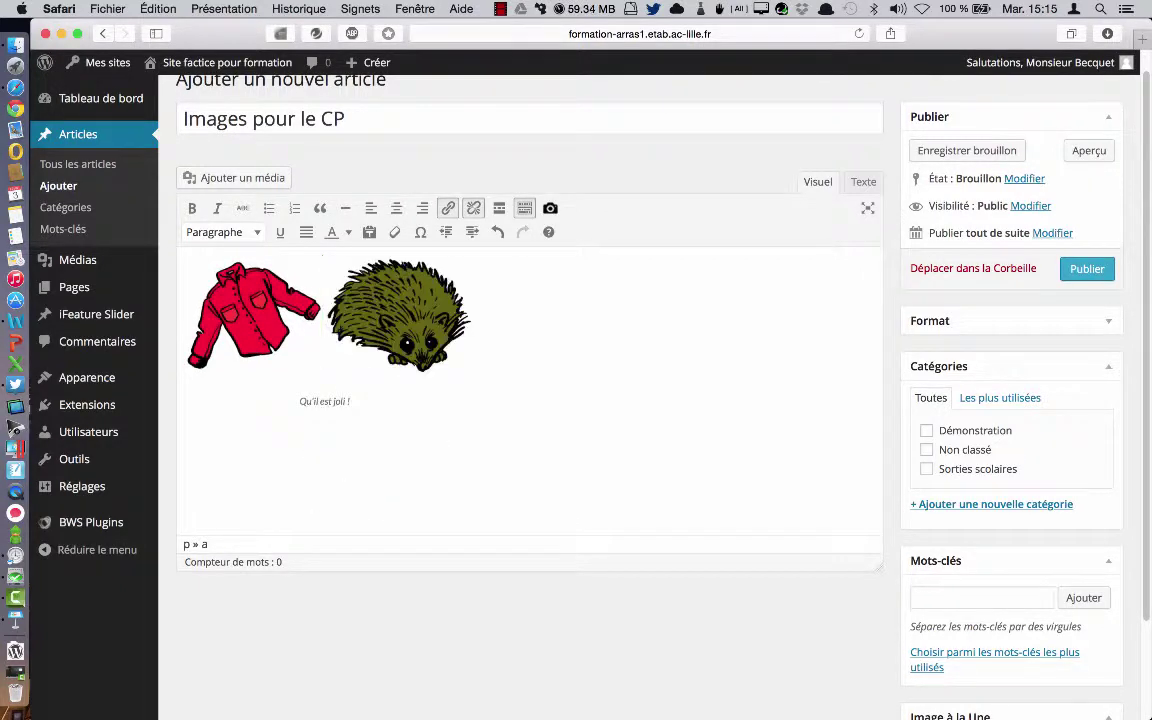
left_click(1104, 267)
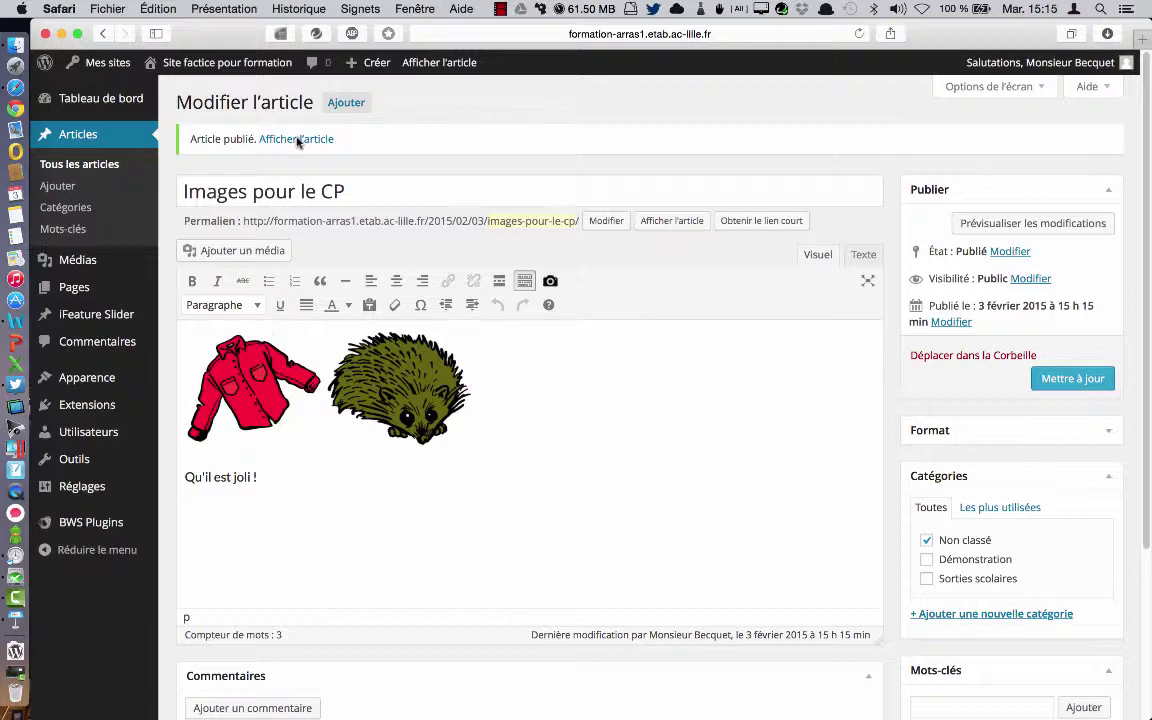
Step: View the published article on the site and test whether the shirt and hedgehog images open in full size
left_click(180, 88)
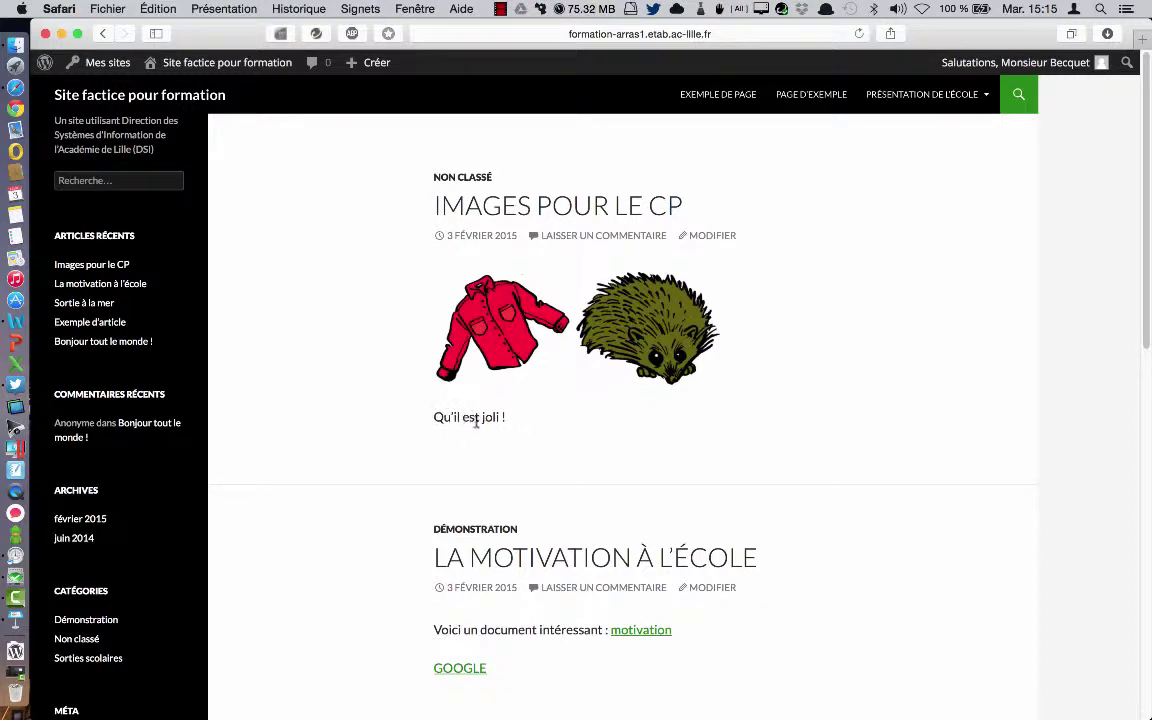
left_click(493, 326)
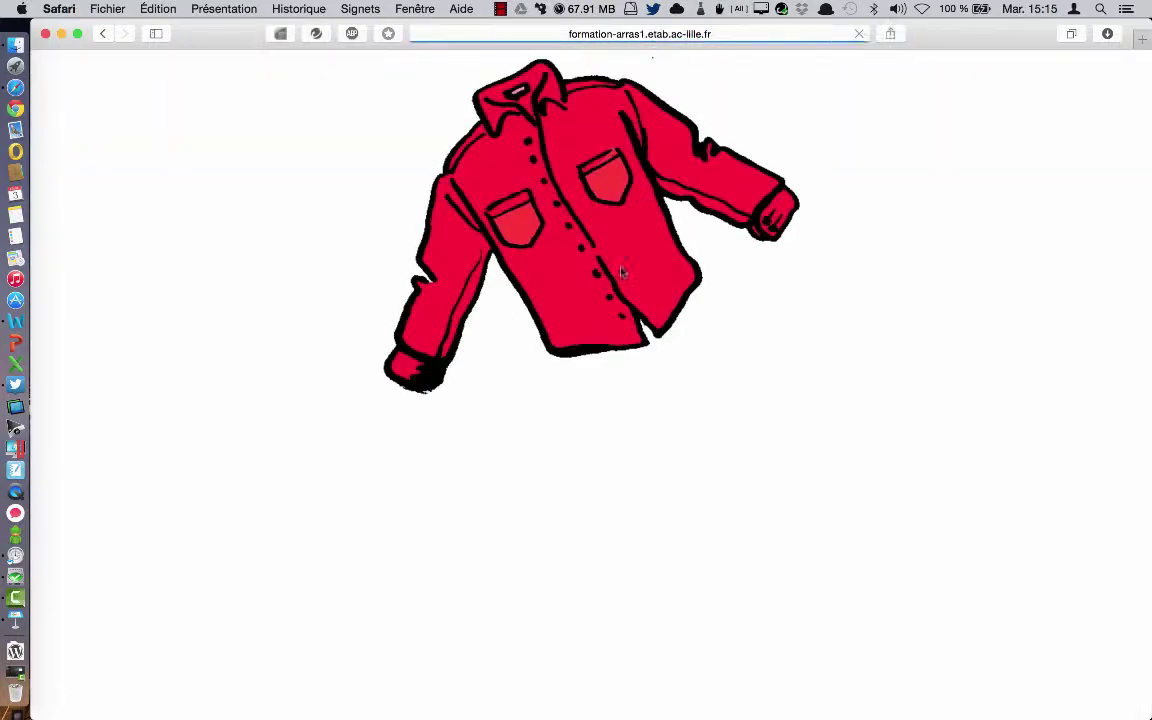
left_click(102, 34)
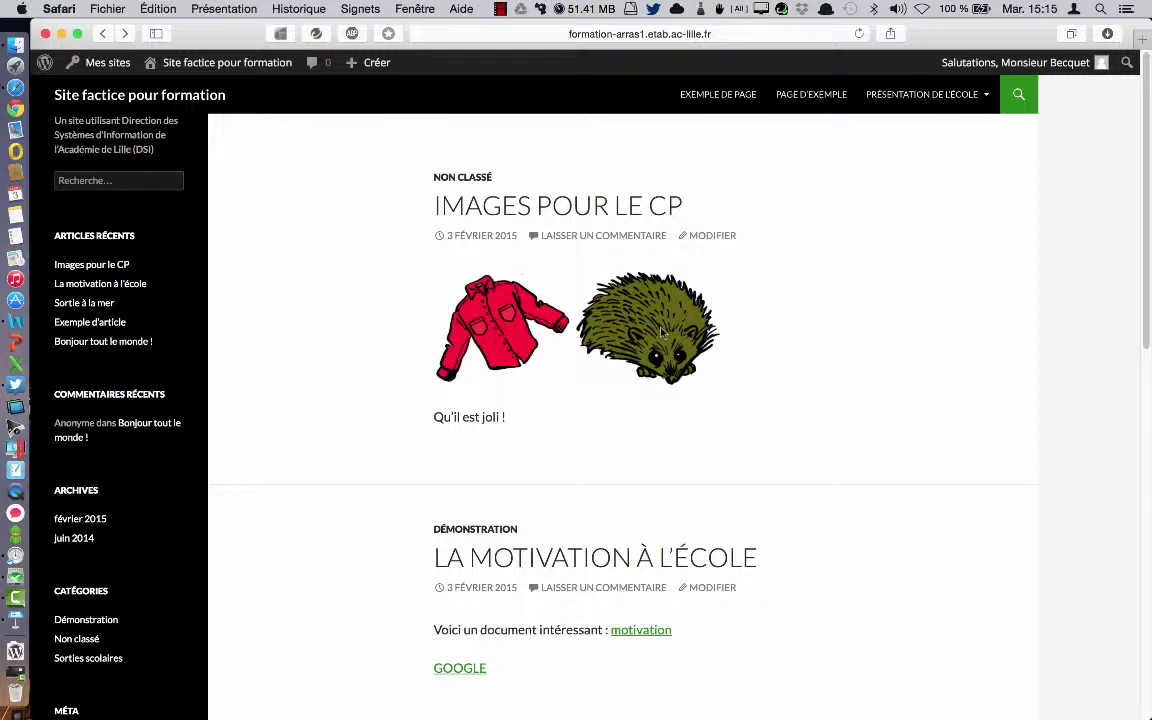
left_click(645, 314)
Step: Reopen the article "Images pour le CP" for editing and remove both images and the text "Qu'il est joli !"
left_click(701, 235)
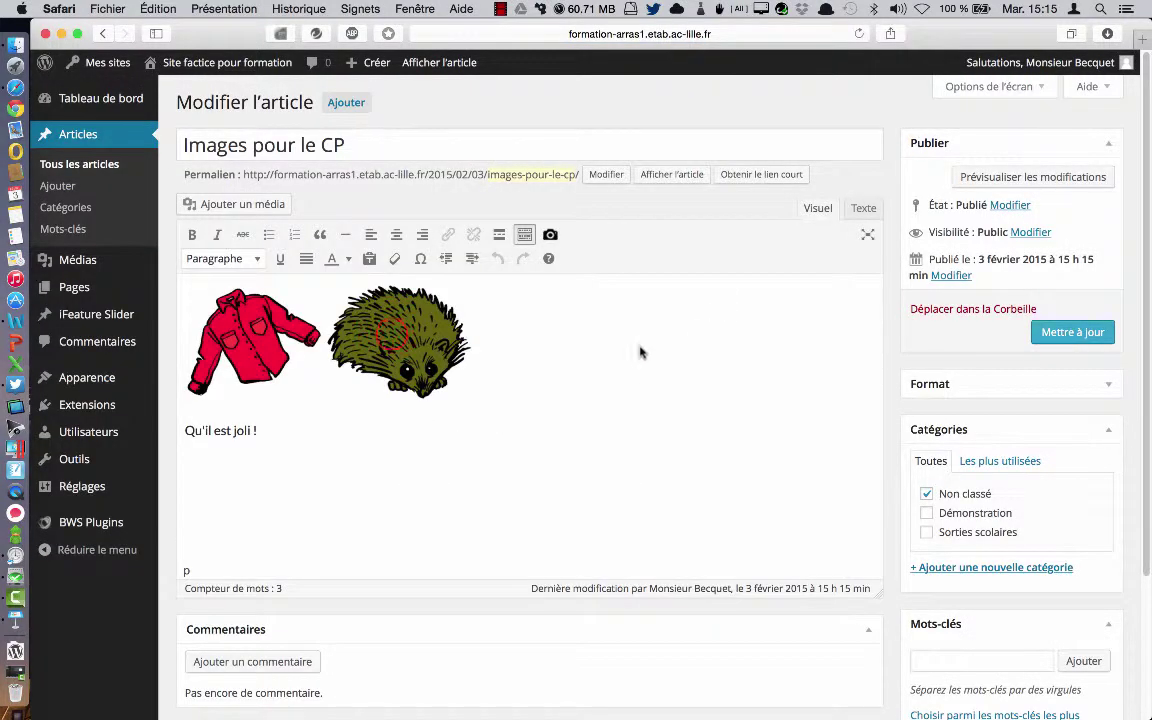
left_click(385, 312)
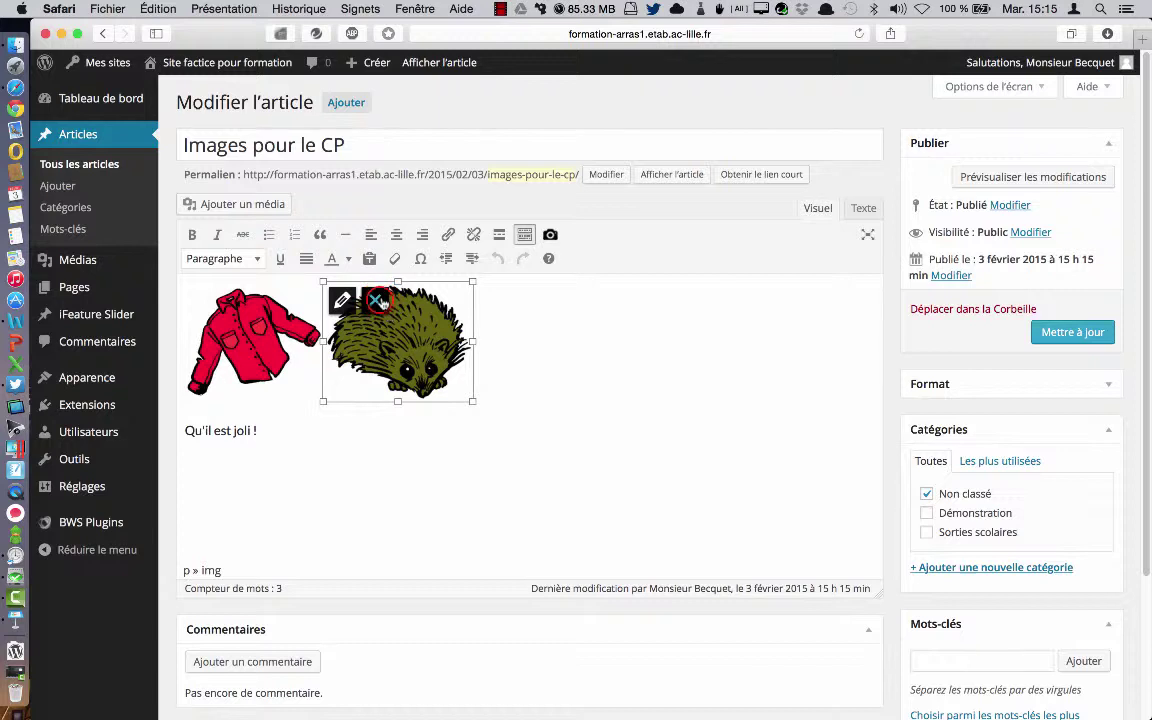
left_click(375, 300)
left_click(255, 300)
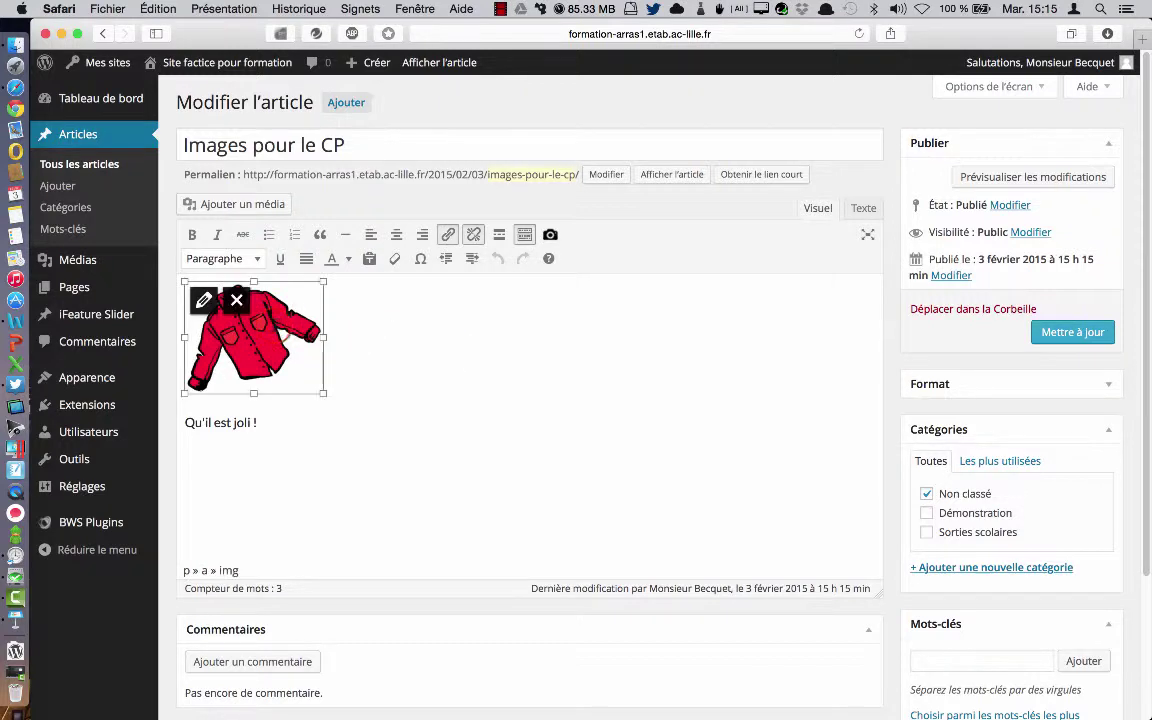
left_click(236, 300)
left_click_drag(266, 302, 182, 302)
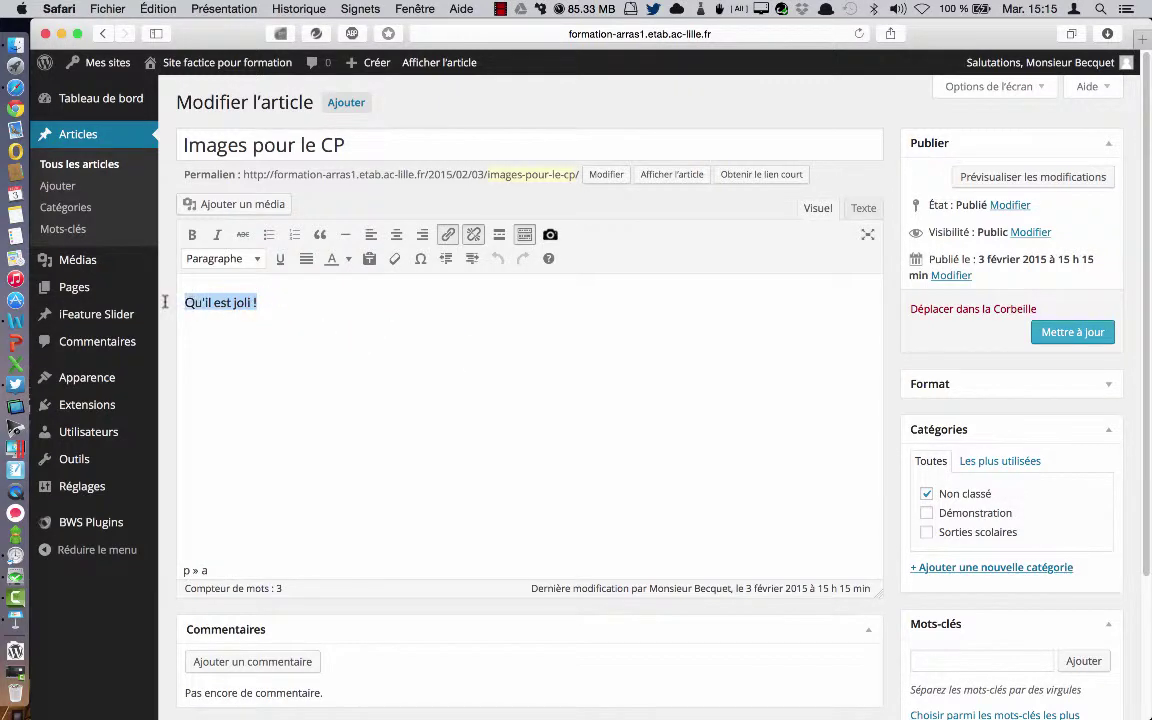
key("BackSpace")
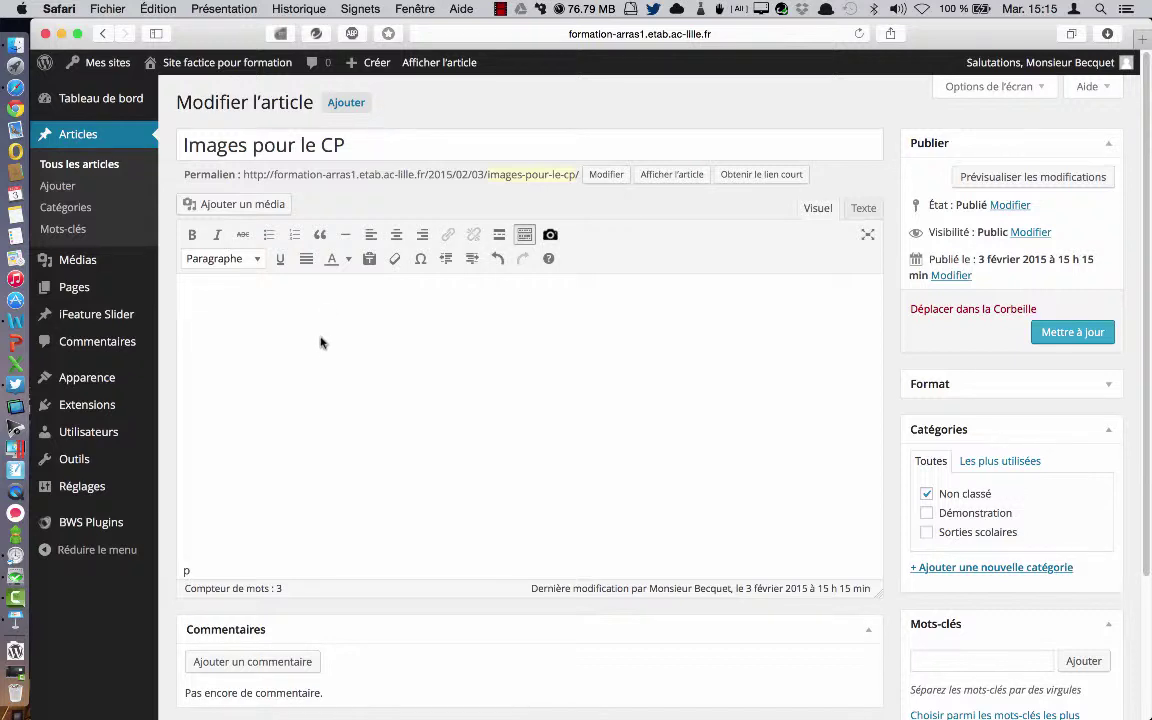
Step: Upload the images Ours.jpeg and Tresor.jpeg from the computer as media for the article
left_click(220, 204)
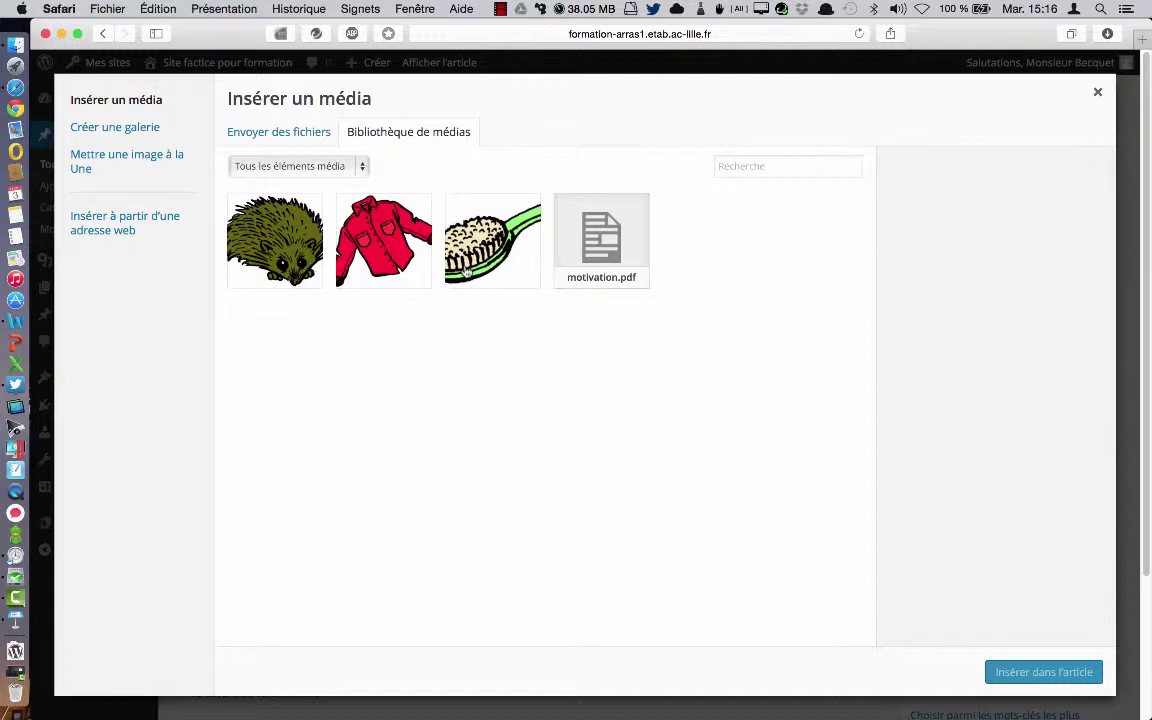
left_click(278, 130)
left_click(648, 401)
left_click(647, 399)
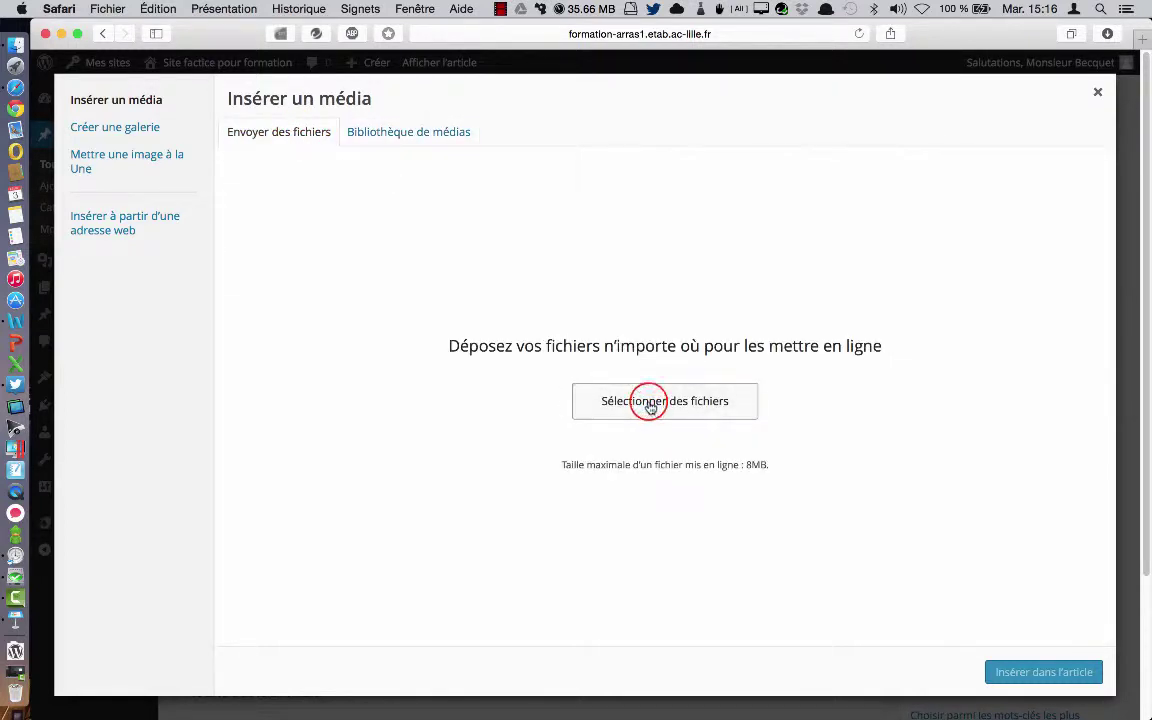
left_click(630, 245)
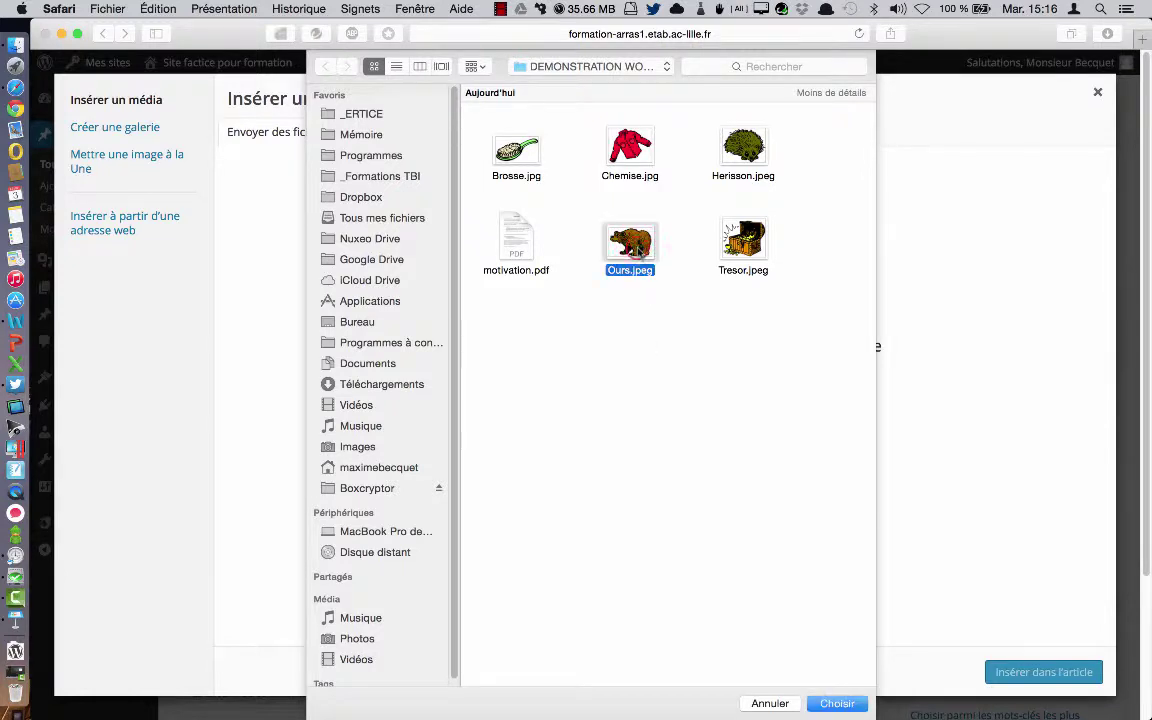
left_click(745, 250, "super")
left_click(837, 703)
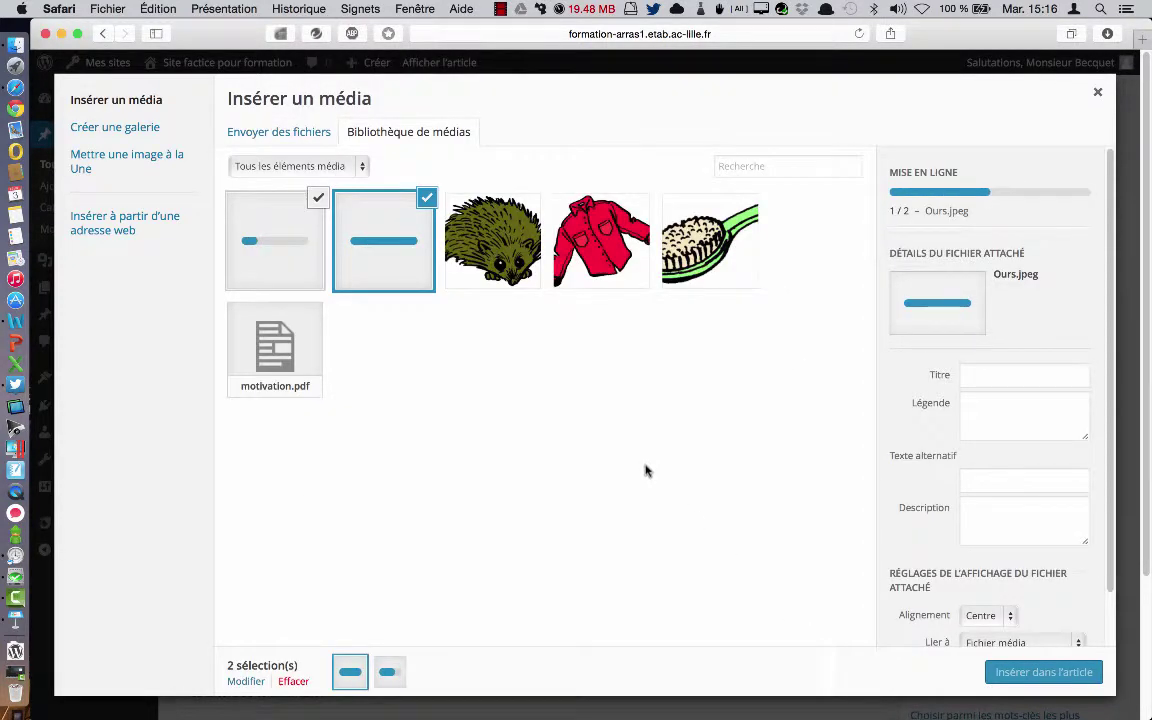
Step: Deselect the uploaded Tresor and Ours images in the media library
left_click(501, 411)
left_click(316, 195)
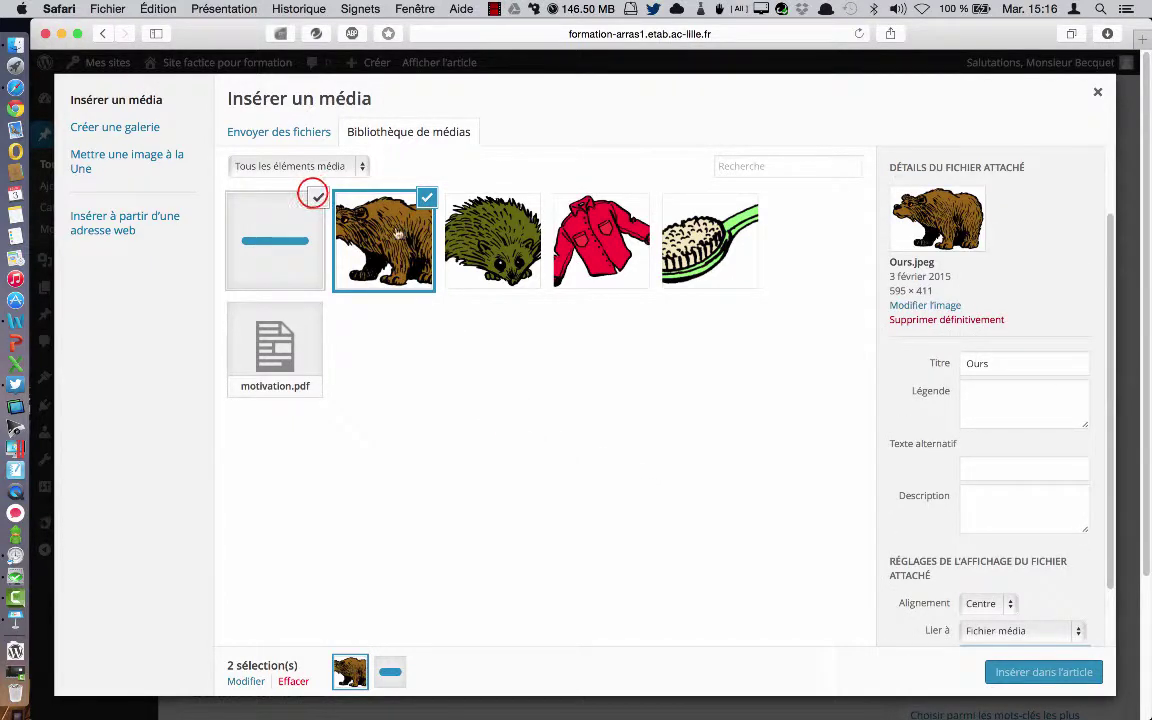
left_click(425, 197)
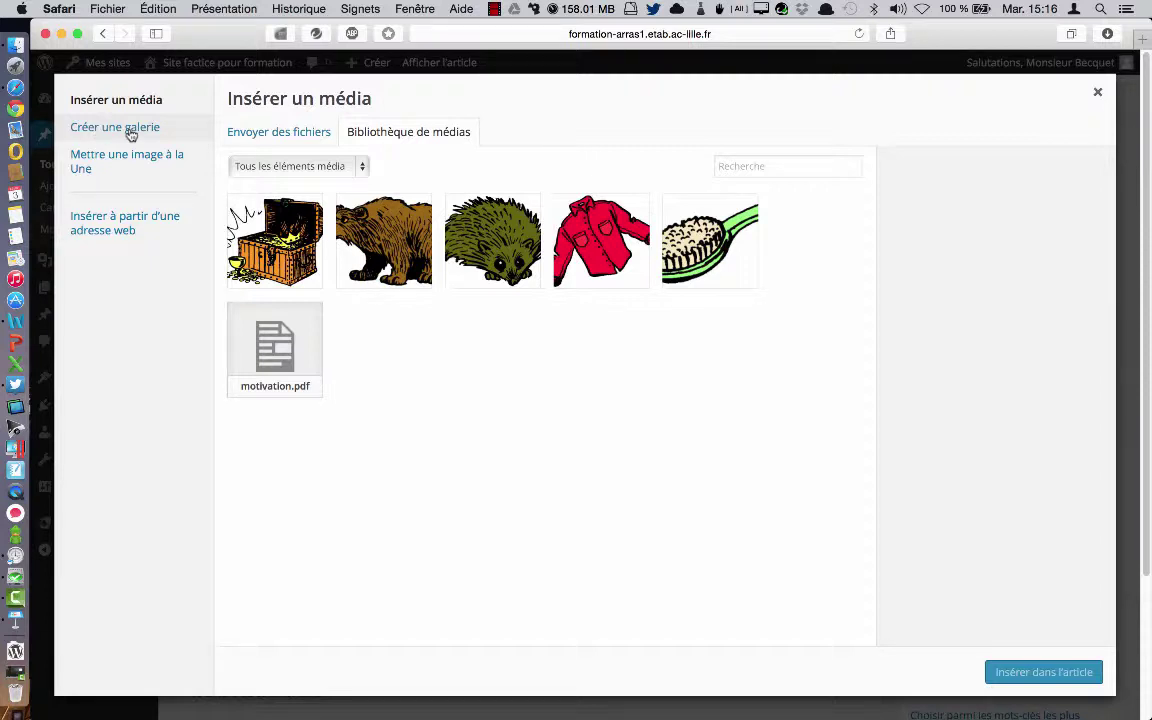
Step: Start a gallery and select the Tresor, Ours, Herisson, Chemise and Brosse images for it
left_click(130, 134)
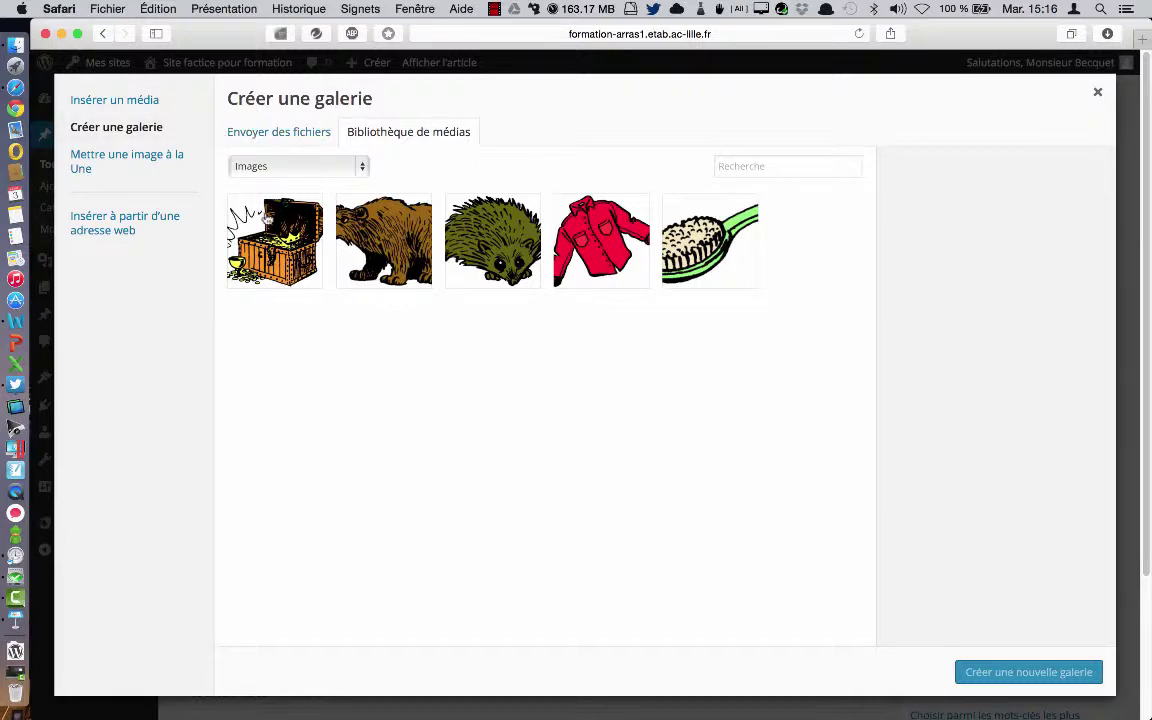
left_click(253, 198)
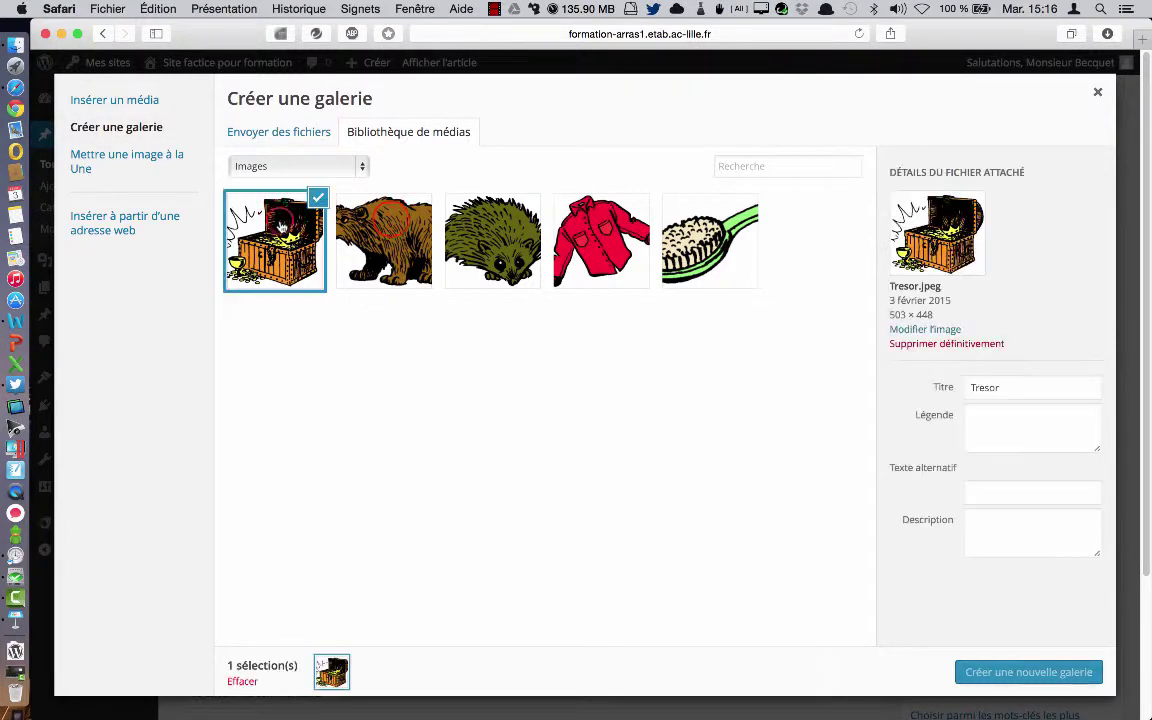
left_click(395, 226)
left_click(500, 220)
left_click(585, 218)
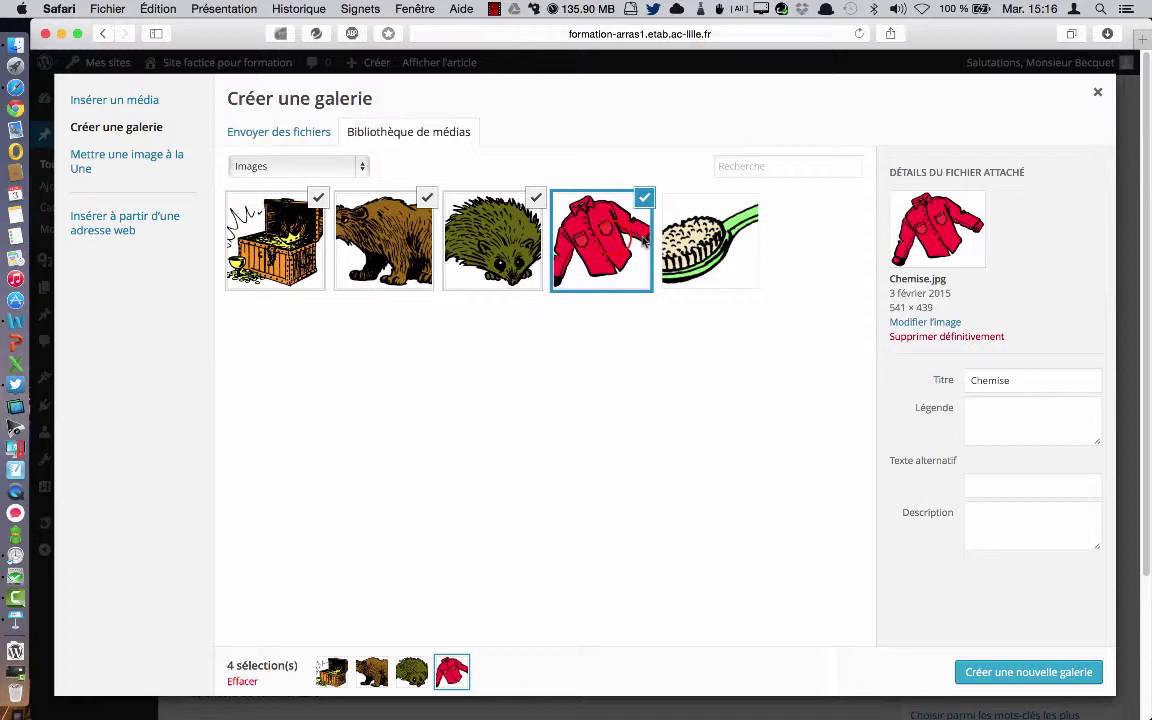
left_click(706, 235)
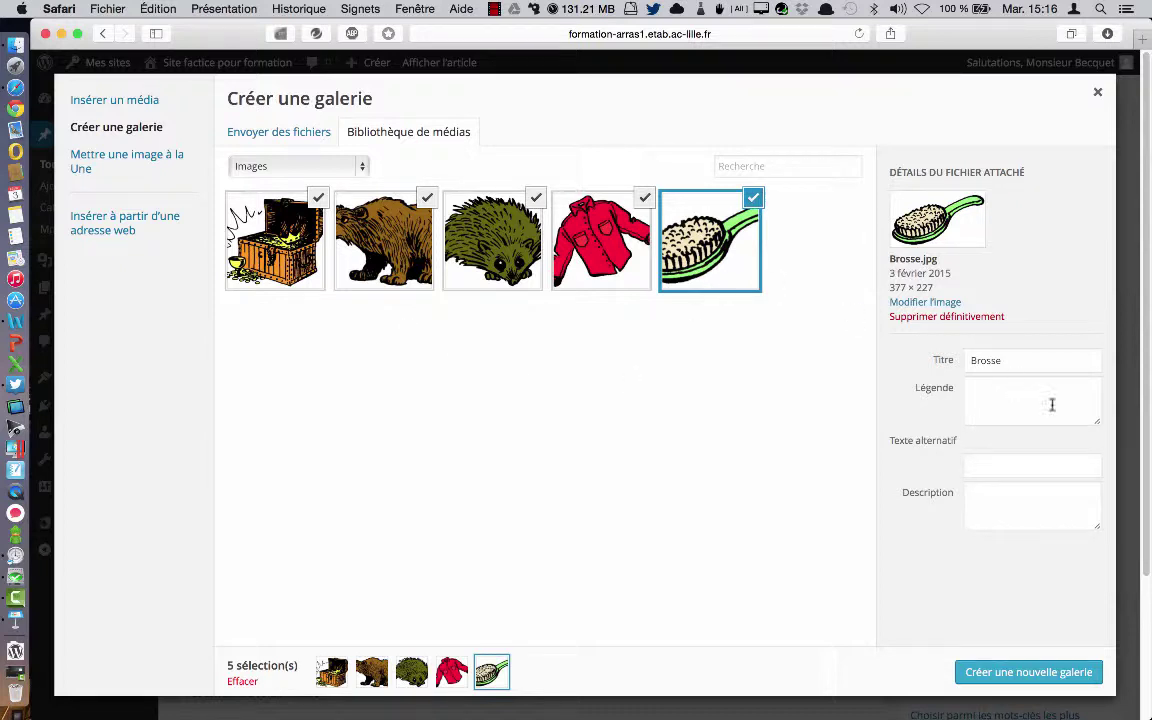
Step: Give the Brosse image the caption "Jolie brosse" and create the new gallery from the selected images
left_click(1006, 391)
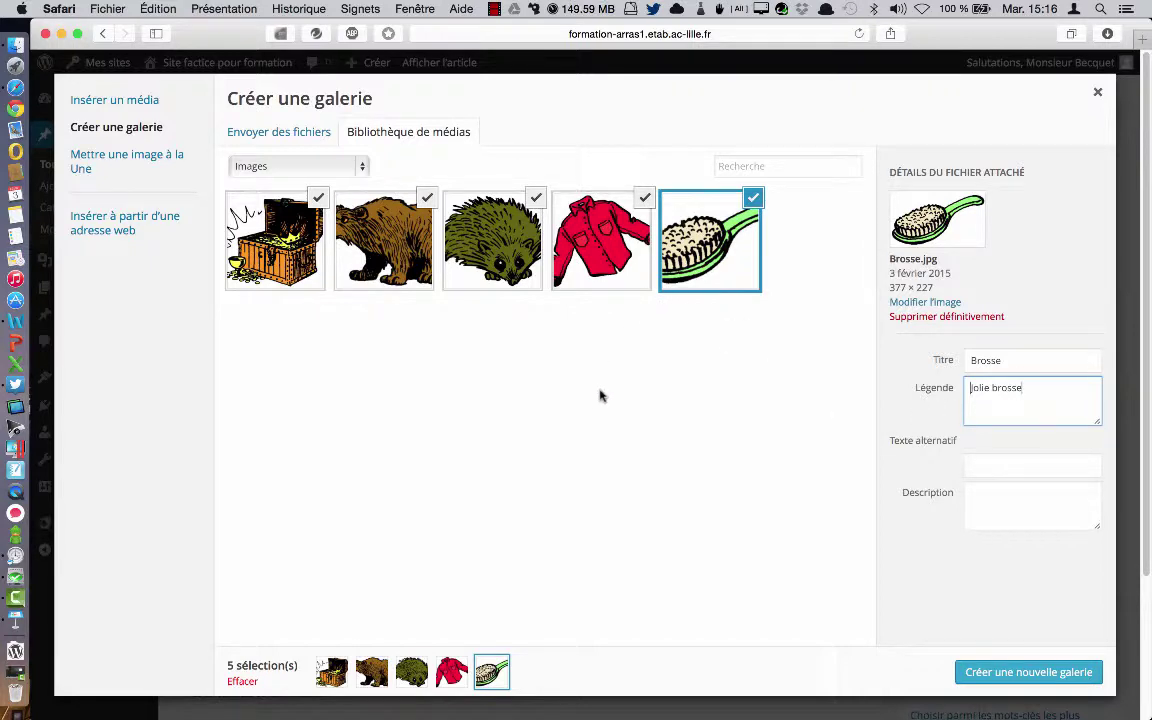
left_click(978, 671)
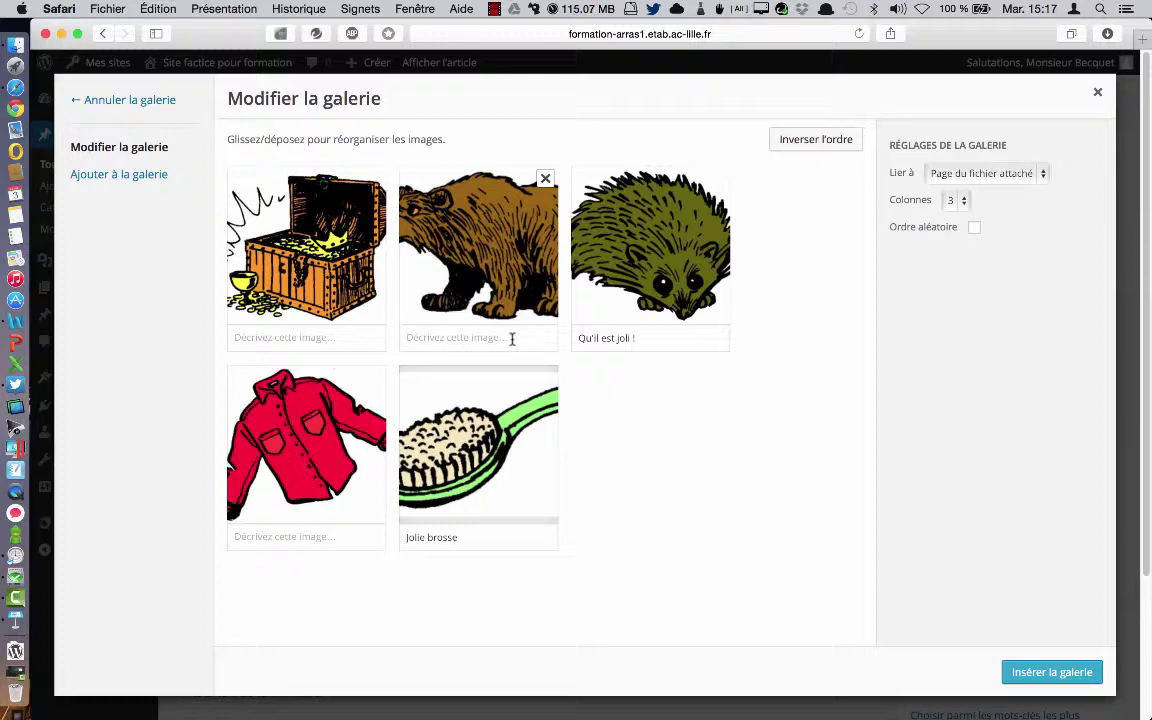
Step: Keep the gallery at 3 columns and move the hedgehog image to the first position
left_click(964, 203)
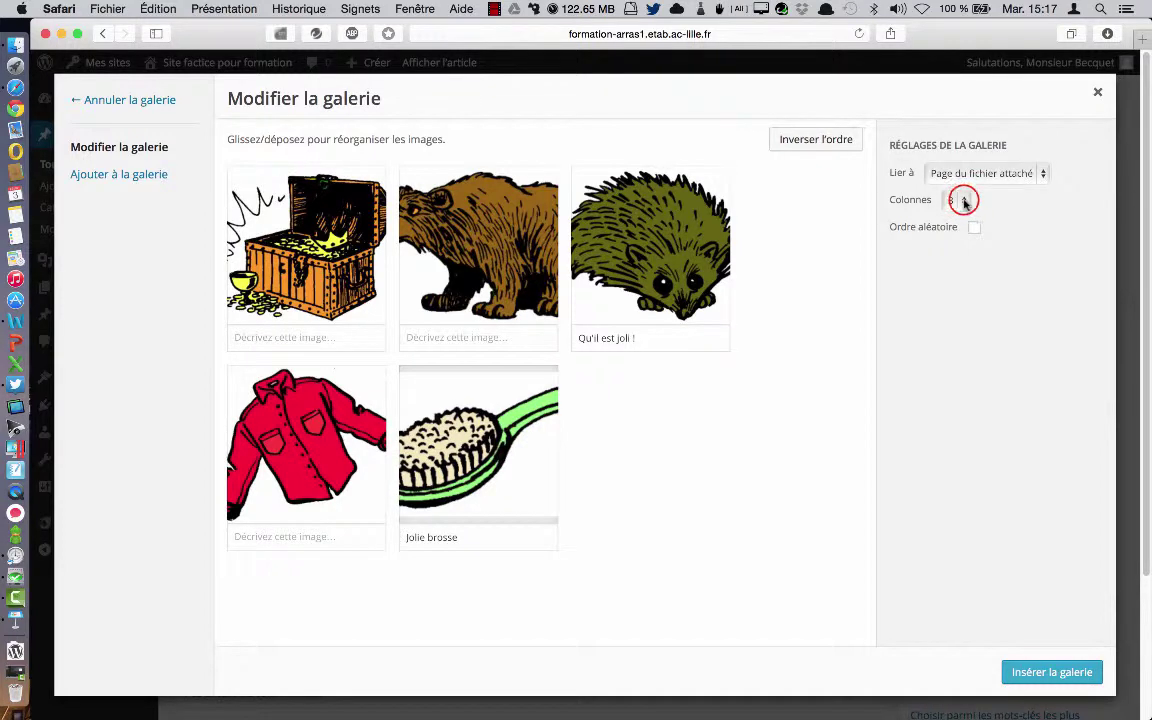
left_click(1016, 211)
left_click(687, 233)
left_click_drag(685, 243, 343, 250)
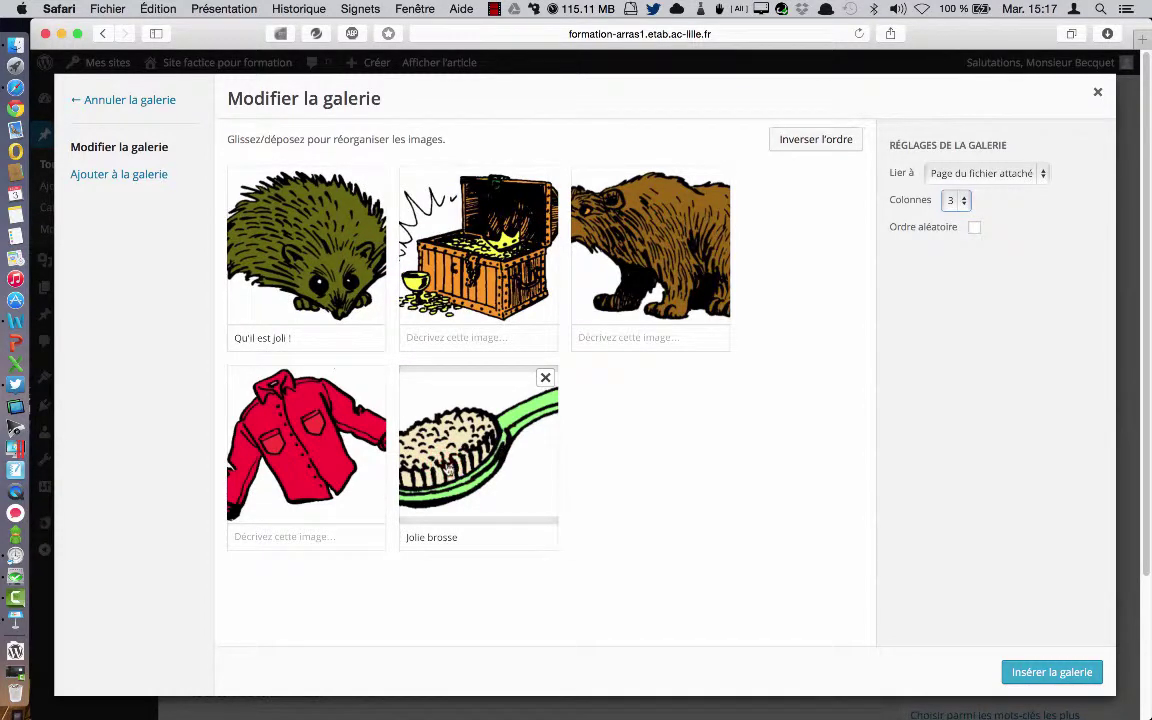
Step: Move the brush image to the third position and insert the gallery into the article
mouse_move(502, 440)
left_mouse_down()
mouse_move(690, 258)
mouse_move(656, 308)
left_mouse_up()
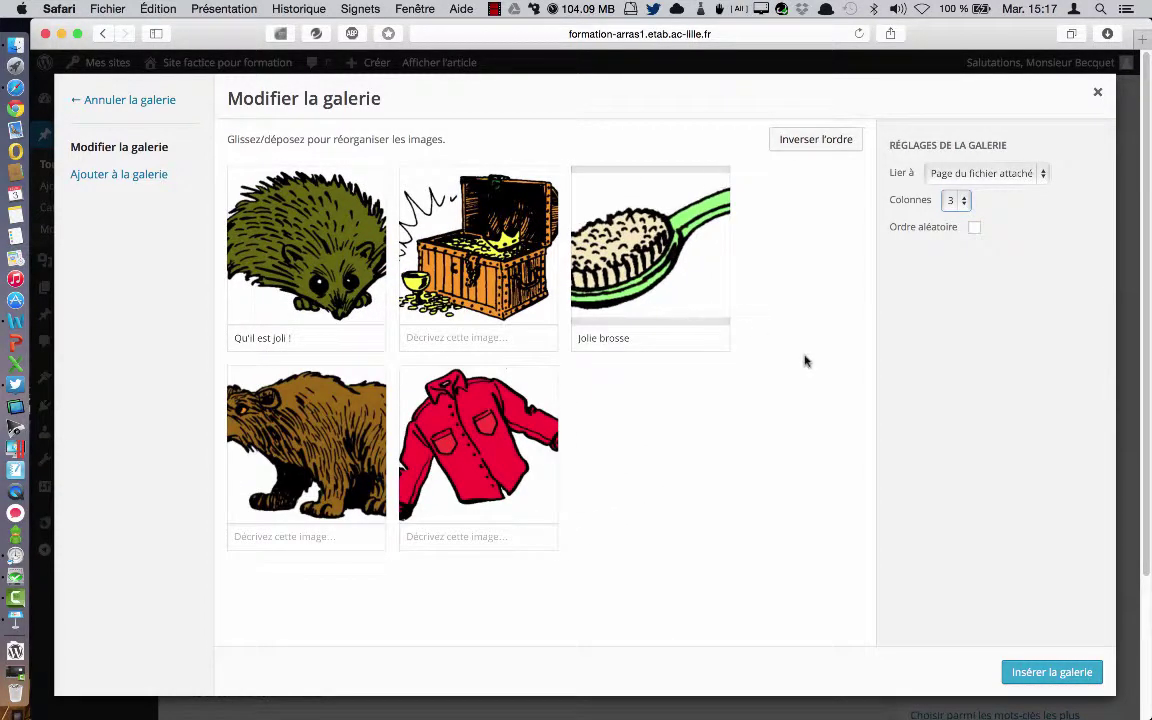
left_click(1074, 676)
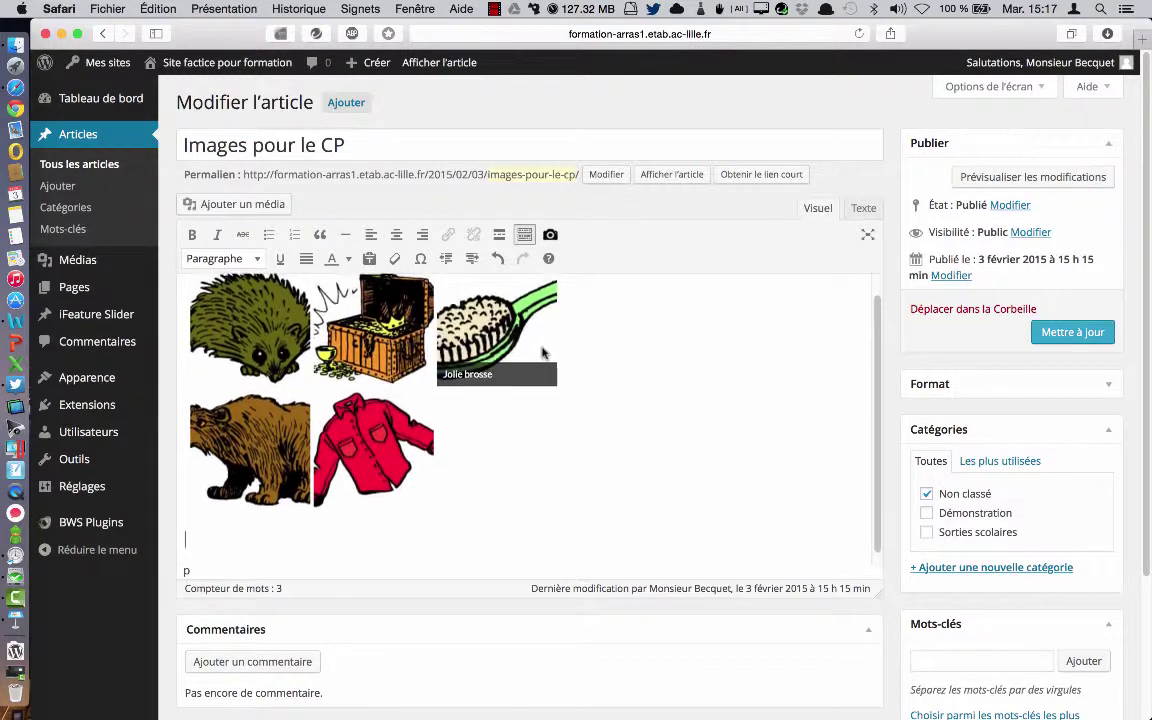
Step: Update the "Images pour le CP" article and display it on the site
left_click(1045, 332)
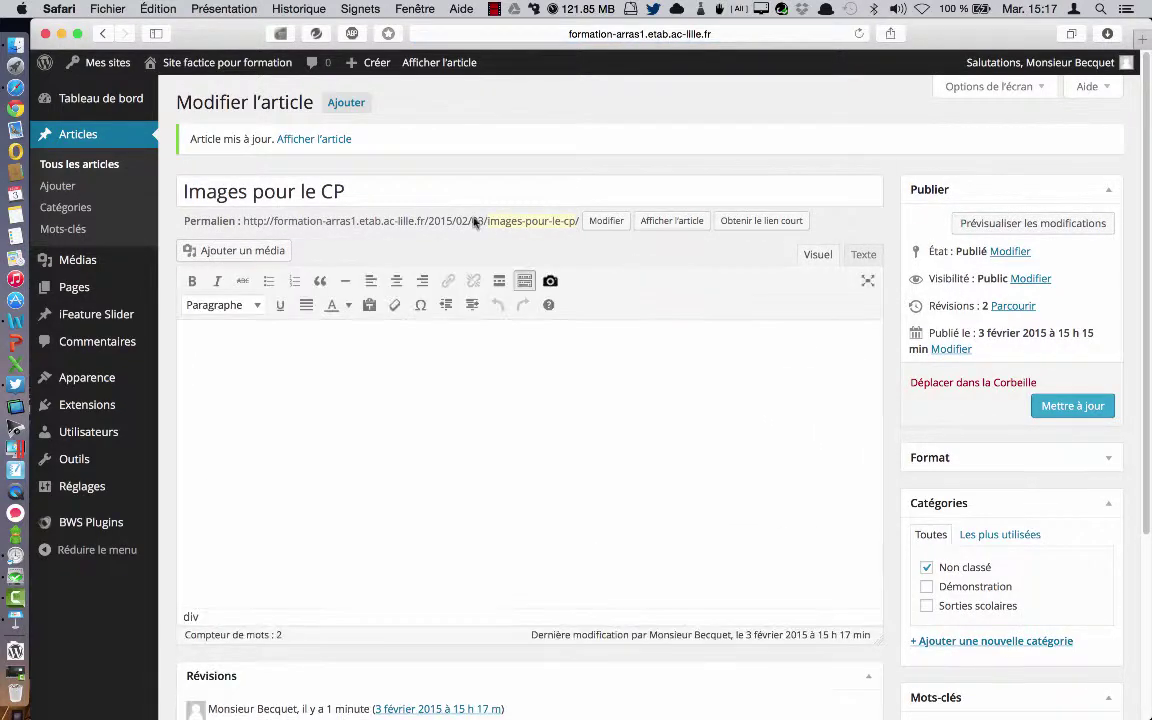
left_click(314, 141)
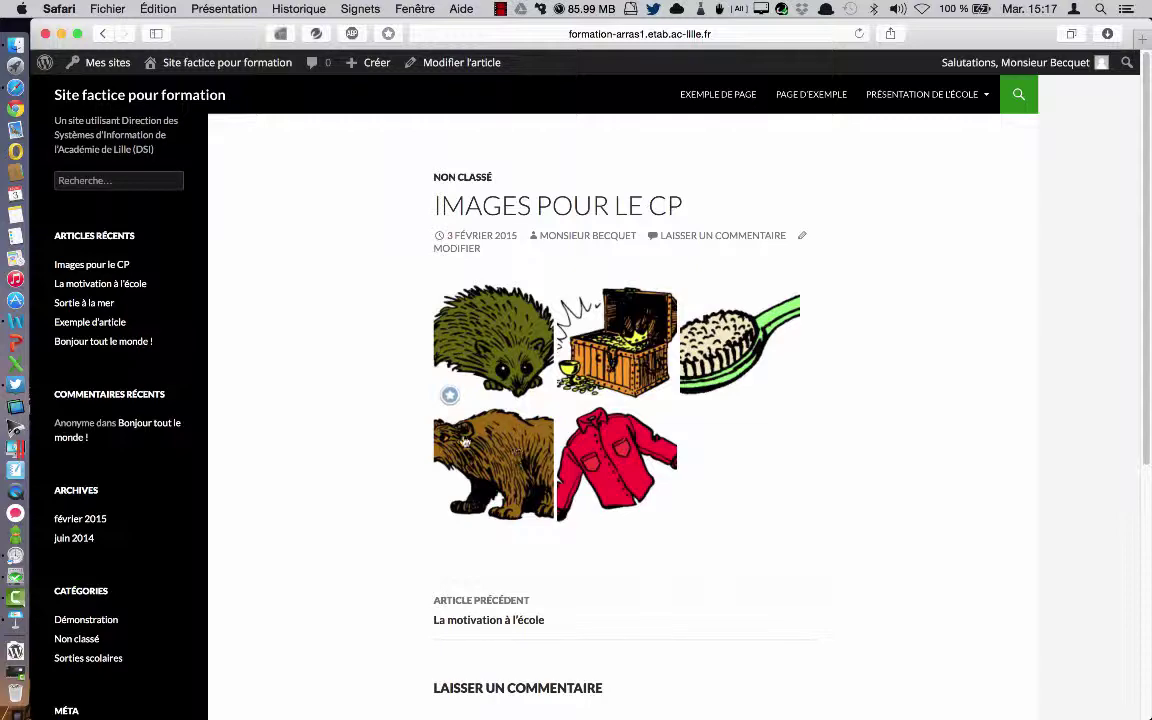
Step: Browse from the gallery's hedgehog image page to the following image, and return to the site's home page
left_click(503, 338)
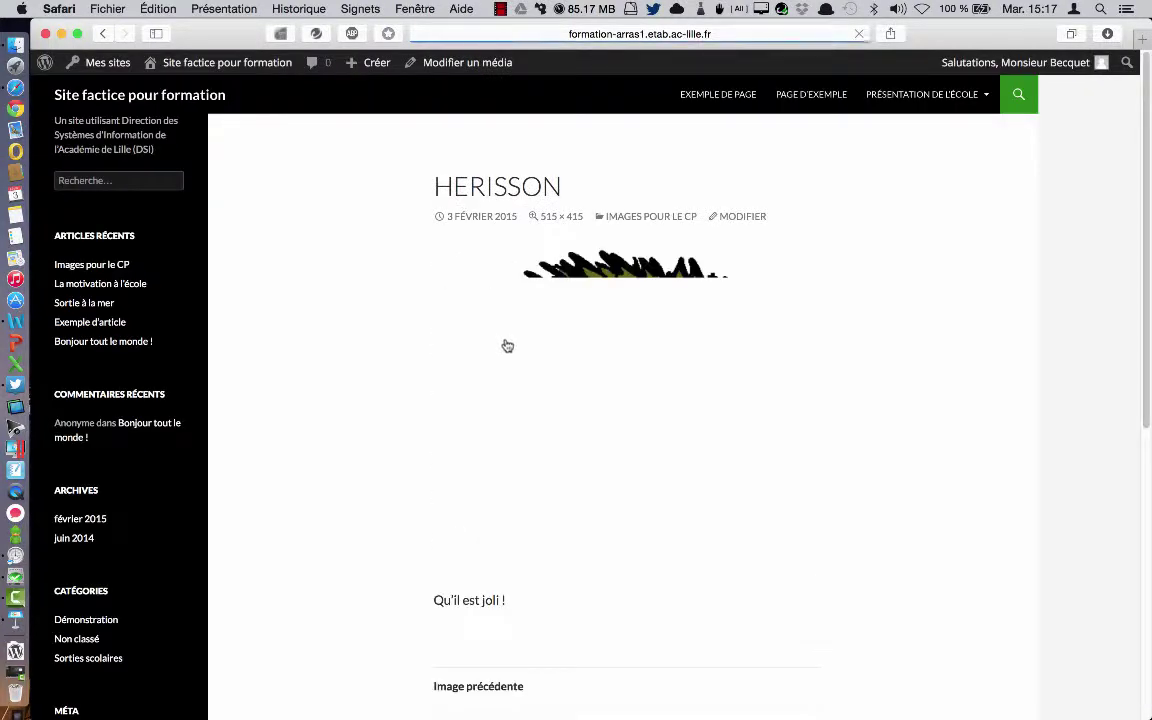
scroll(600, 400, "down", 3)
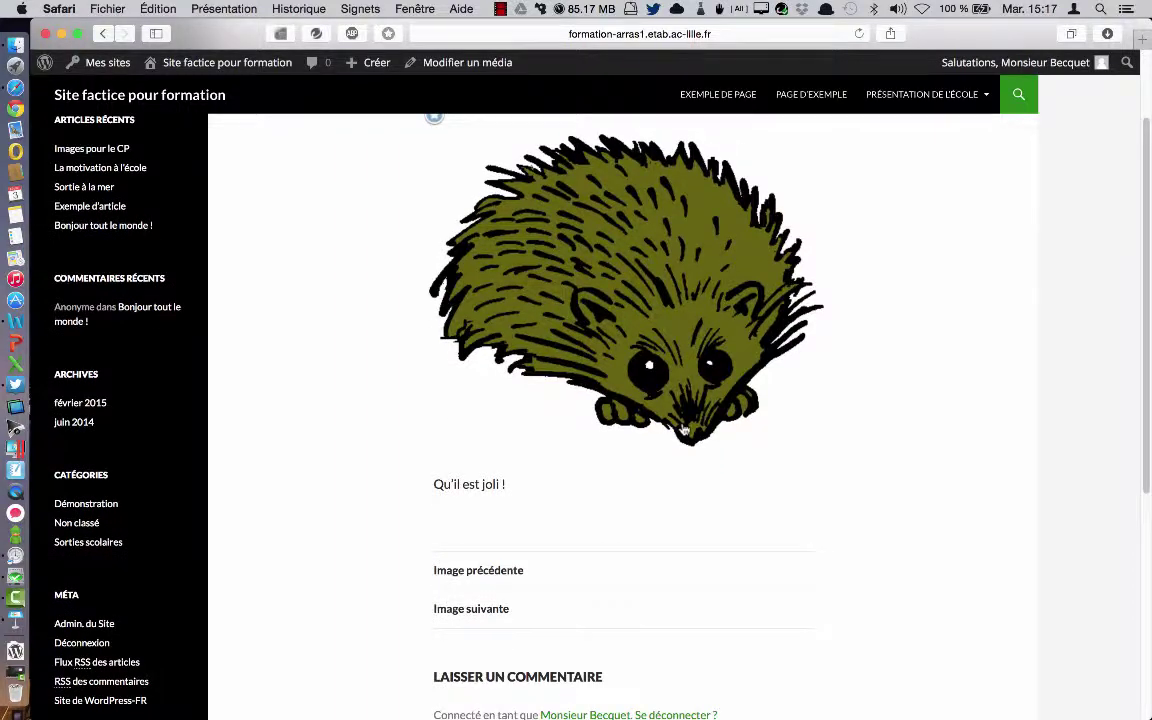
scroll(684, 430, "up", 2)
scroll(540, 571, "down", 3)
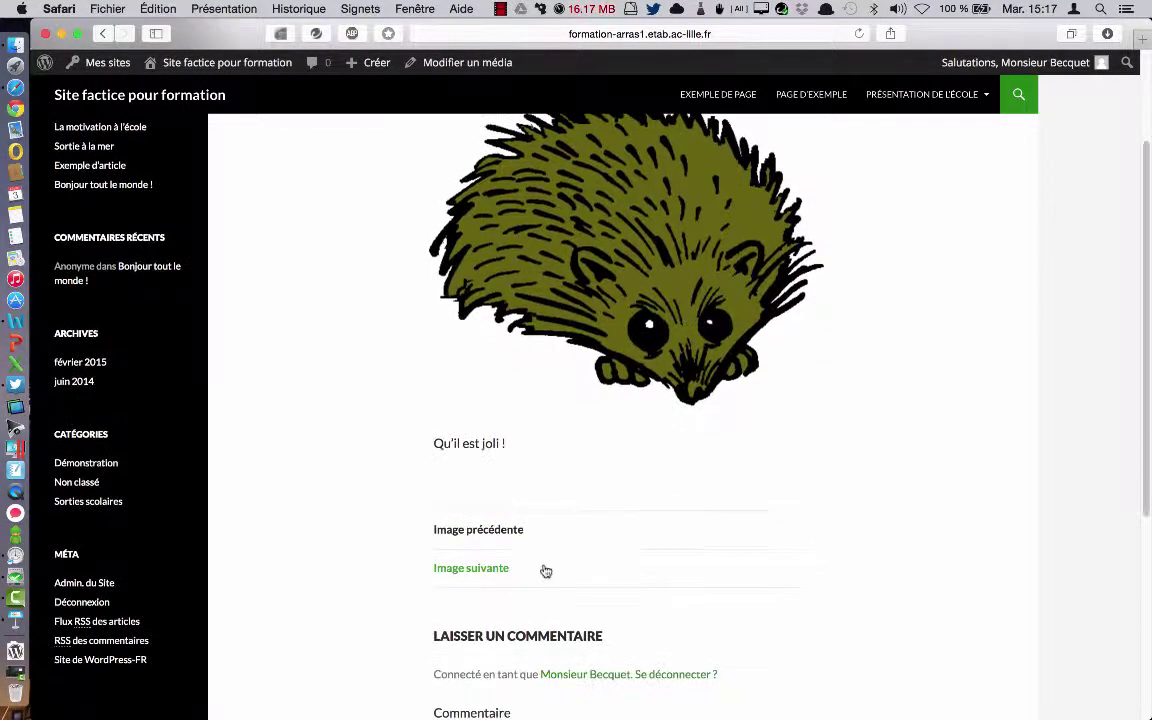
left_click(496, 568)
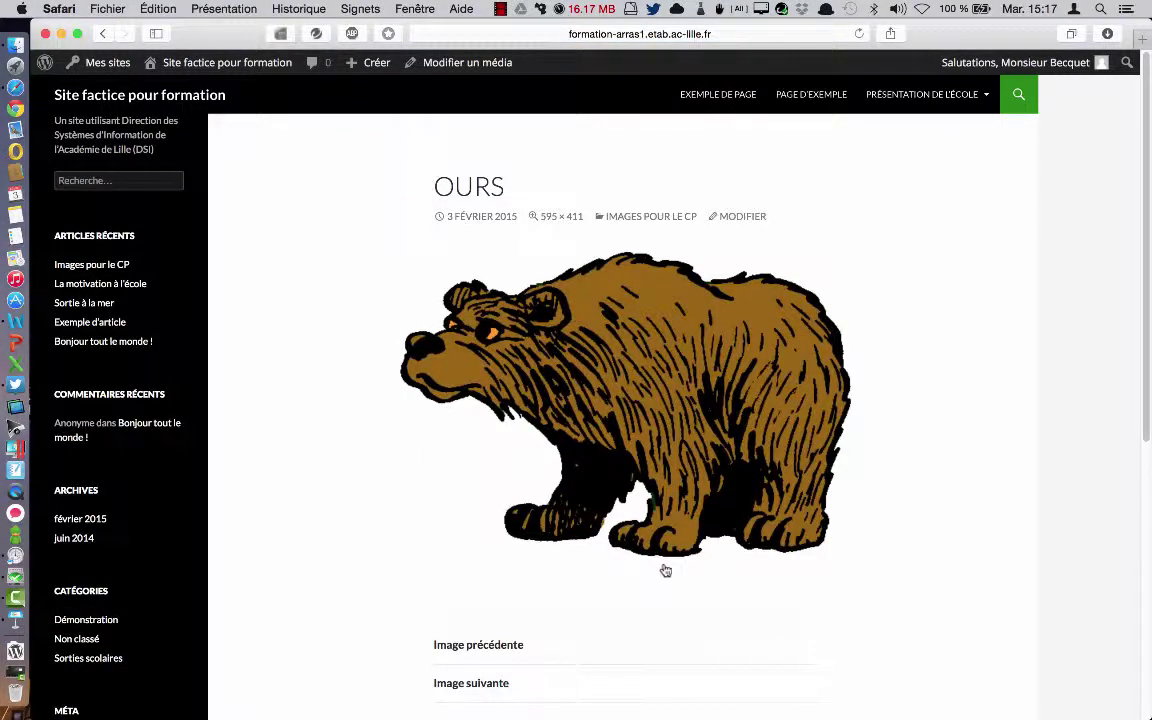
left_click(155, 88)
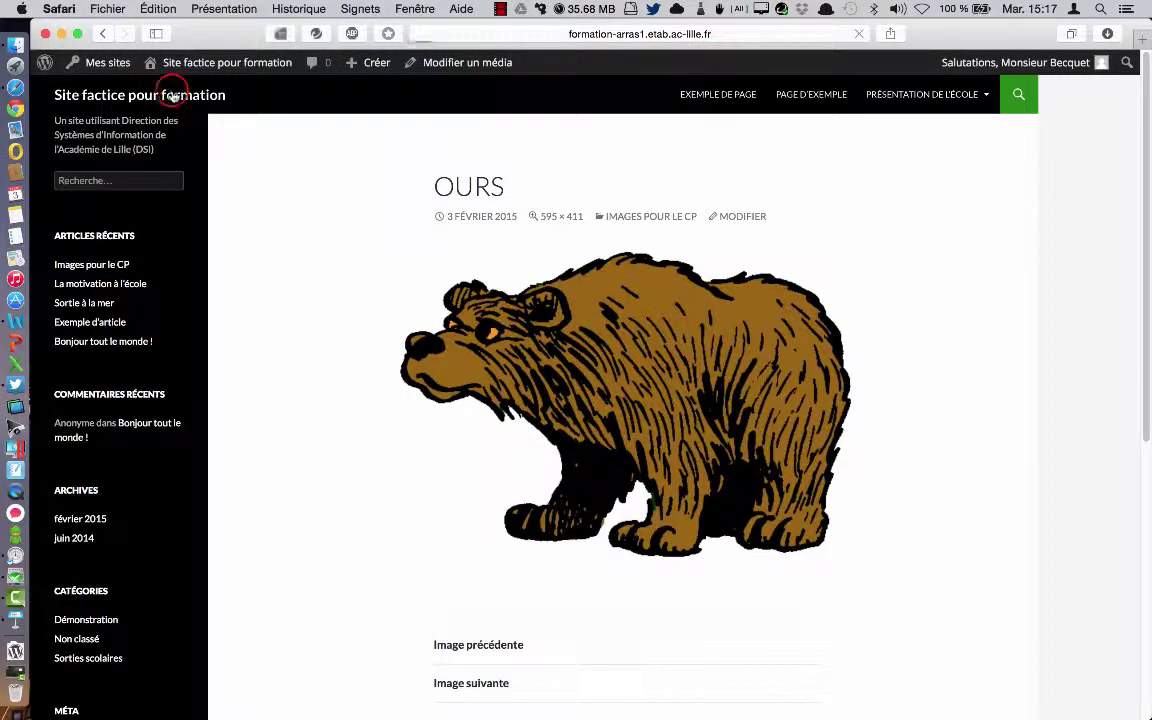